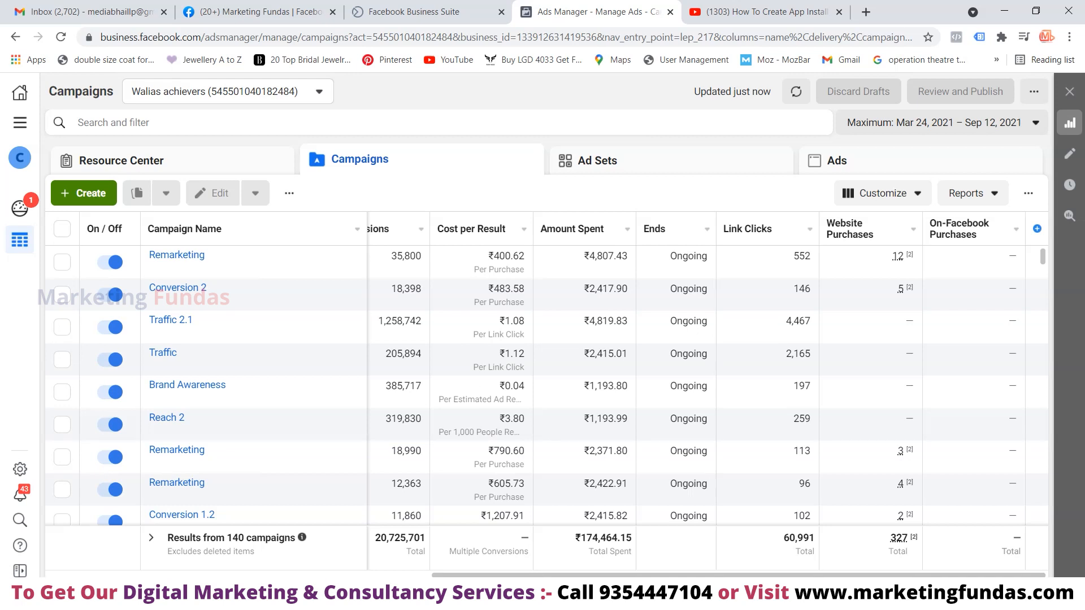
Create a new campaign with the App installs objective and the App Ads campaign type.
{"action": "left_click", "coordinate": [227, 92]}
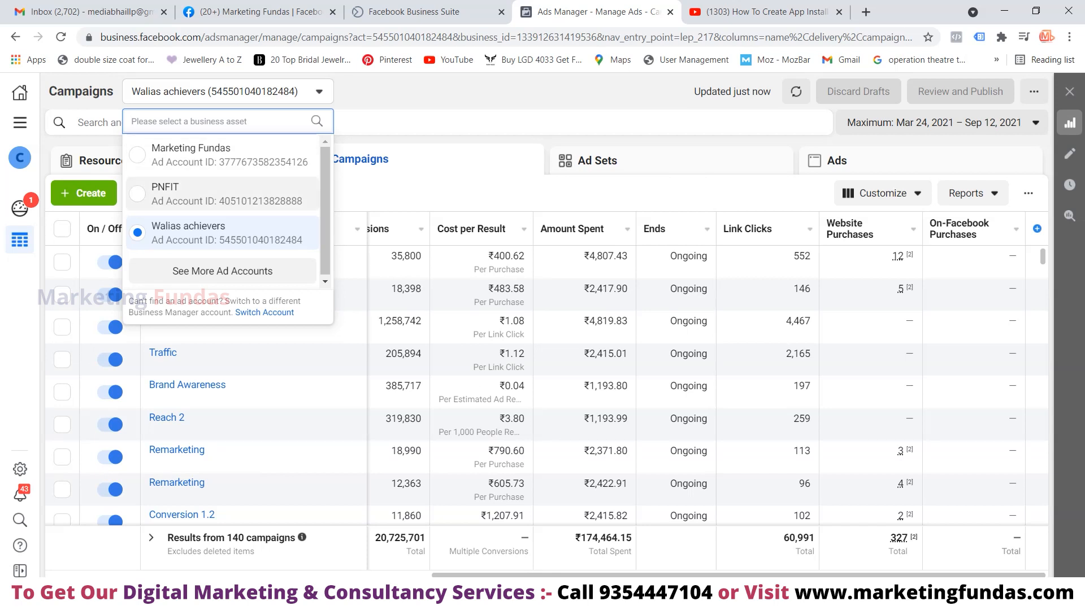
{"action": "left_click", "coordinate": [228, 91]}
{"action": "left_click", "coordinate": [84, 193]}
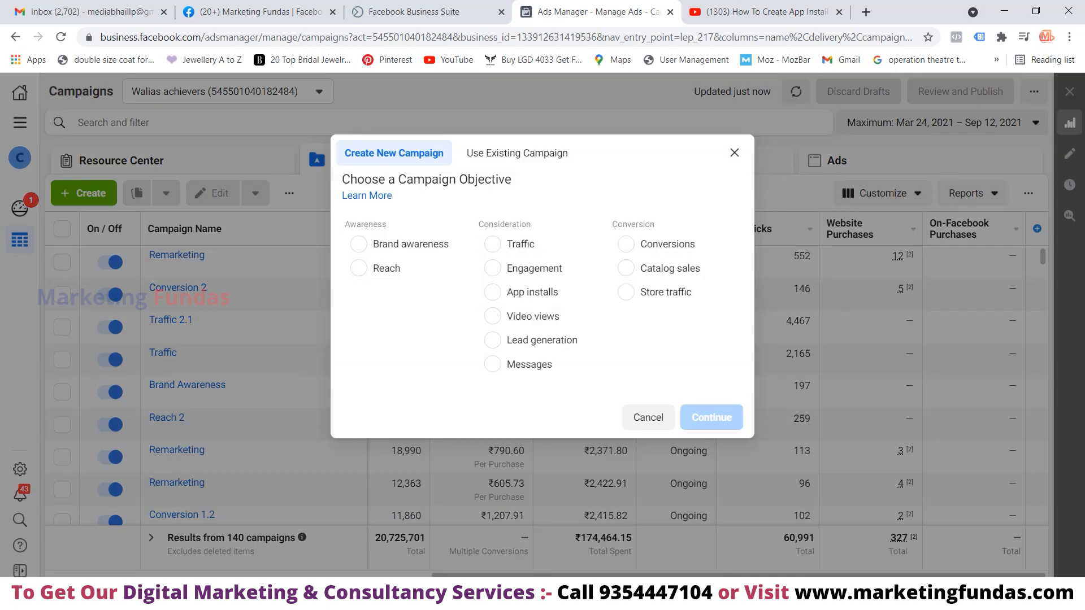
{"action": "left_click", "coordinate": [492, 292]}
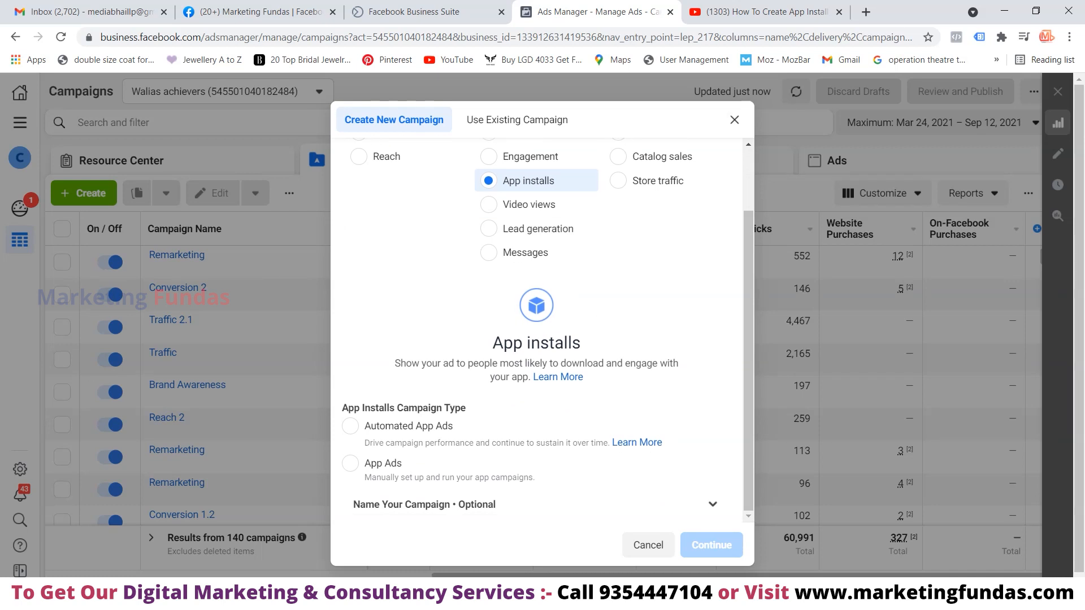
{"action": "left_click", "coordinate": [350, 463]}
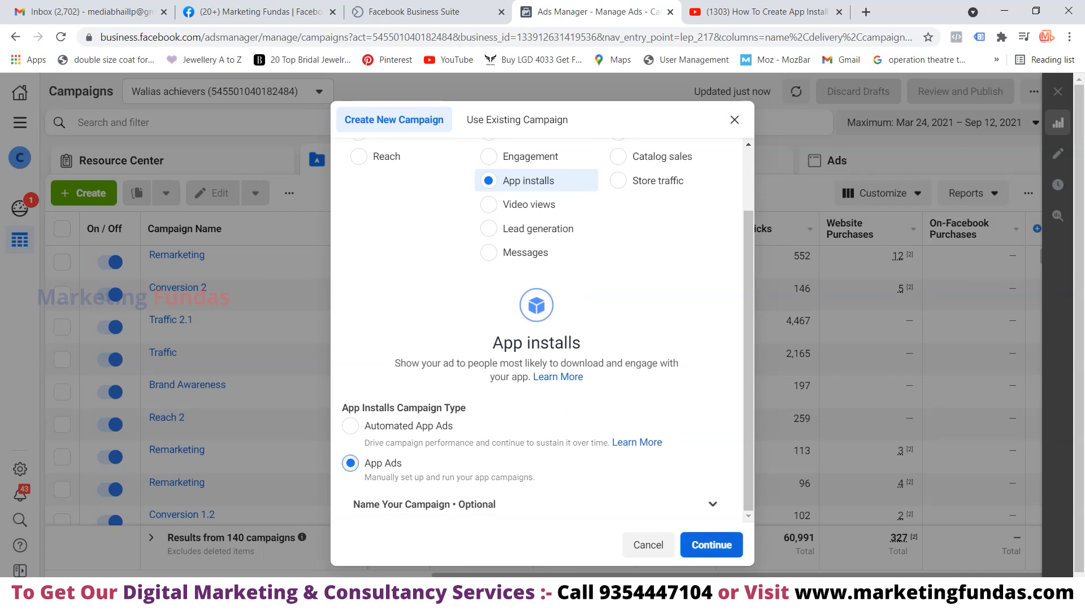
{"action": "left_click", "coordinate": [711, 545]}
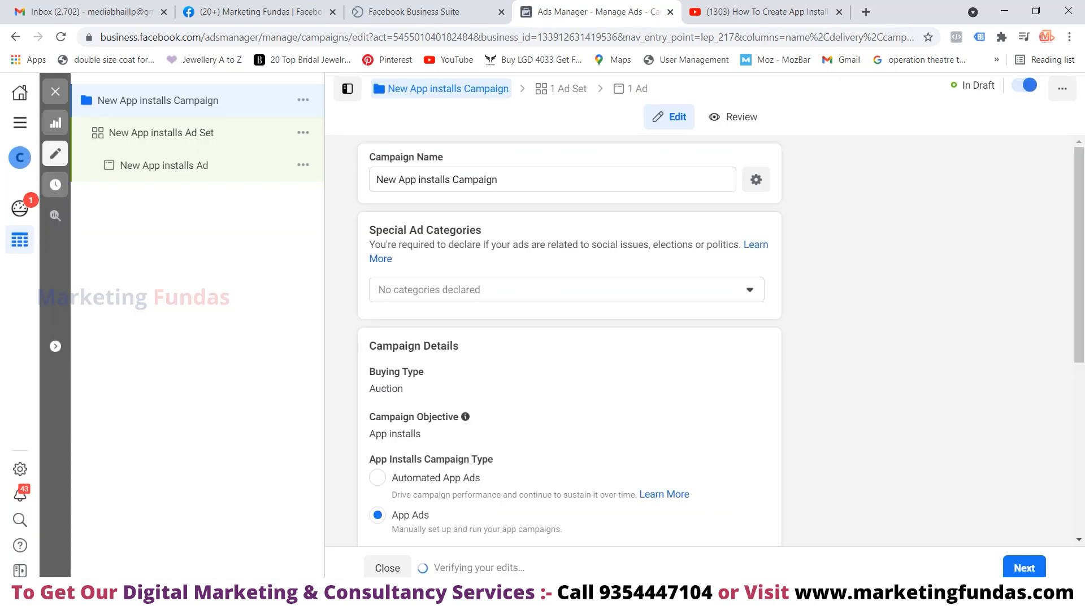
Rename the campaign as MF App Ads.
{"action": "left_click_drag", "start_coordinate": [497, 179], "coordinate": [376, 179]}
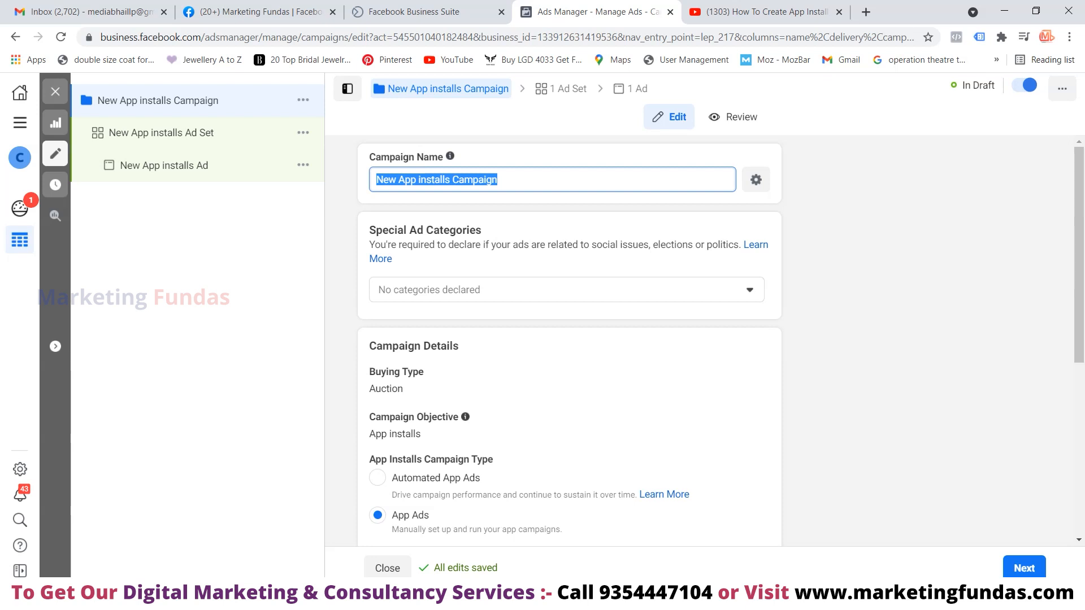
{"action": "type", "text": "A"}
{"action": "key", "text": "BackSpace"}
{"action": "type", "text": "MF"}
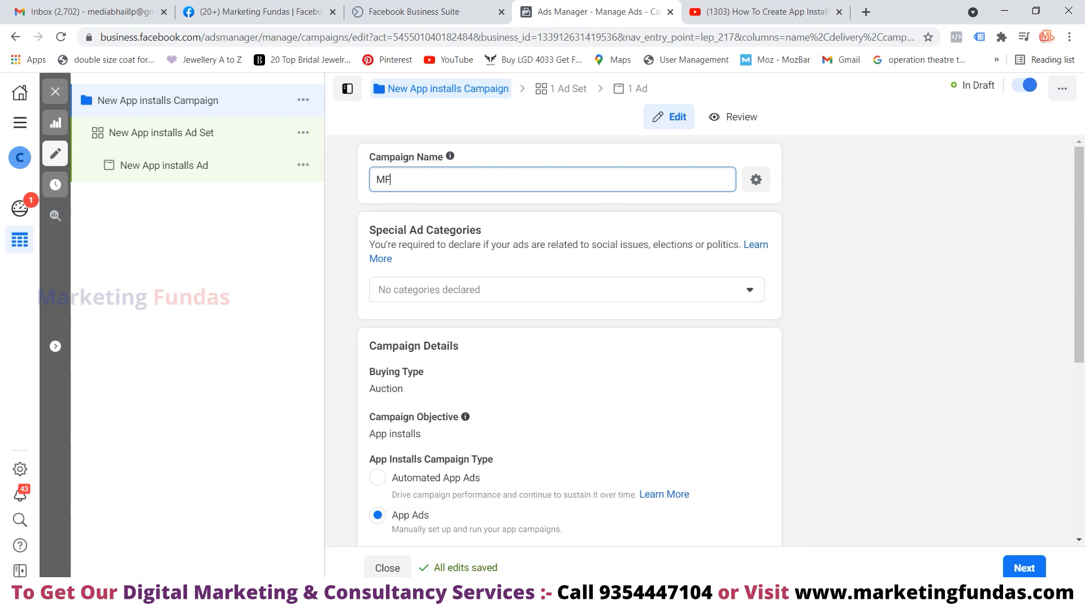
{"action": "type", "text": " App Ads"}
{"action": "key", "text": "Tab"}
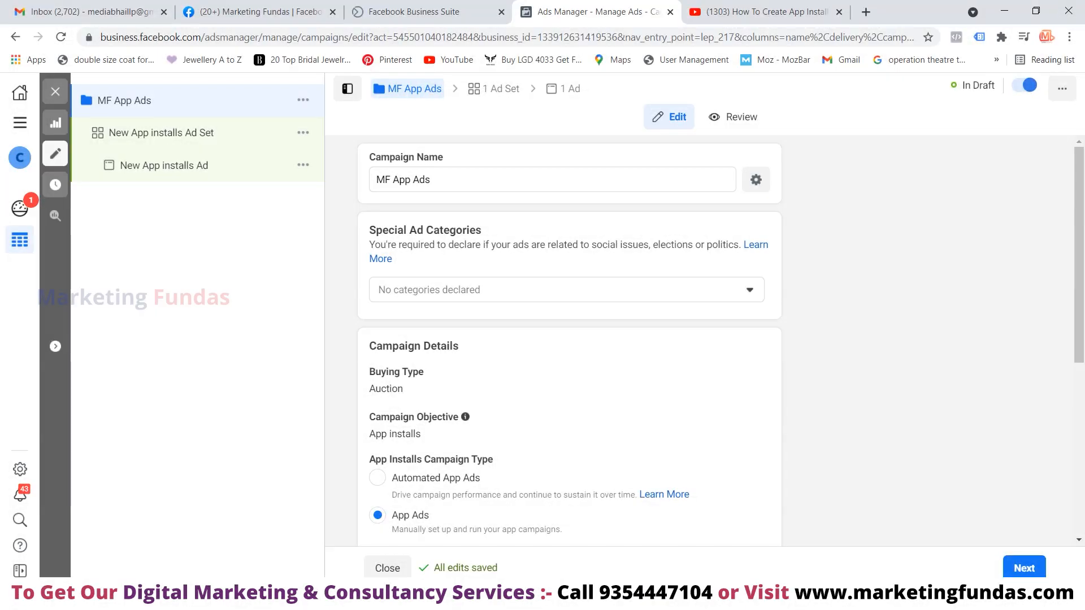
Turn on Campaign Budget Optimization for the campaign.
{"action": "scroll", "coordinate": [569, 339], "scroll_direction": "down", "scroll_amount": 3}
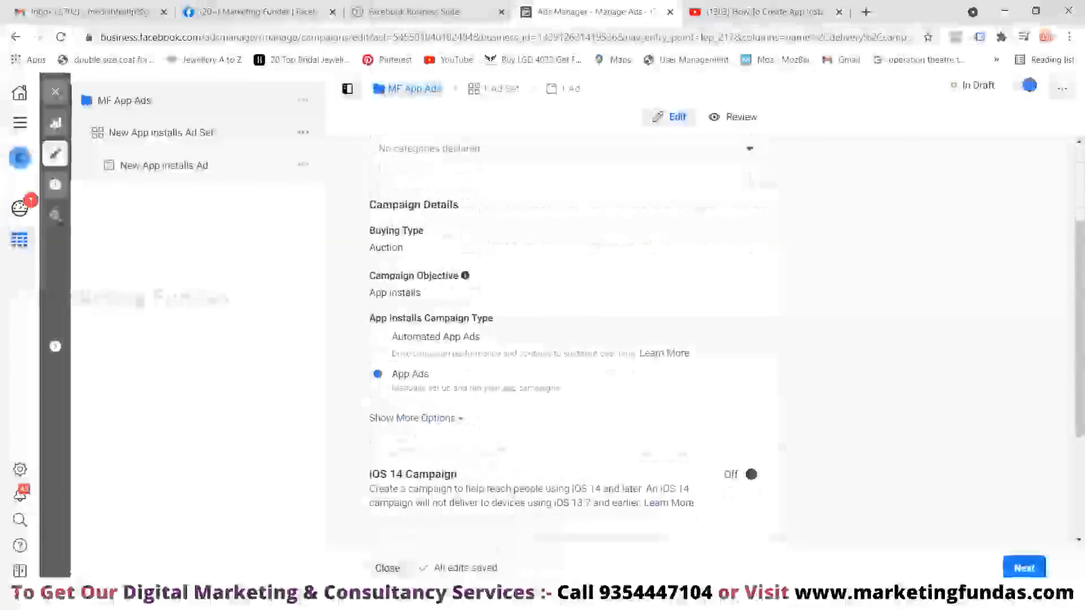
{"action": "scroll", "coordinate": [569, 339], "scroll_direction": "down", "scroll_amount": 3}
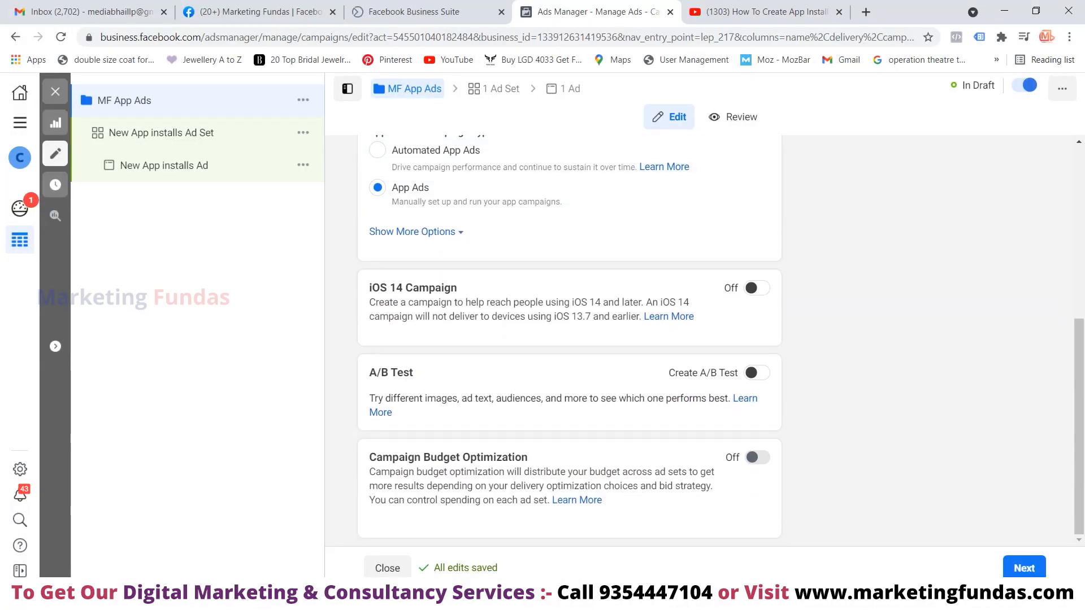
{"action": "left_click", "coordinate": [757, 457]}
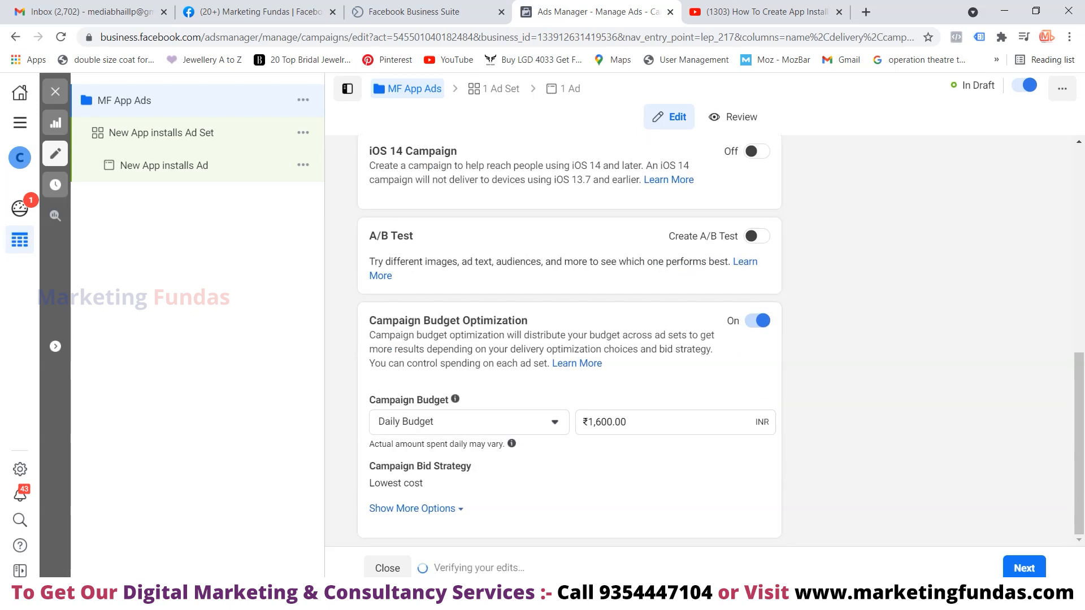
Switch the campaign budget to a lifetime budget and set it to ₹30,000.
{"action": "left_click", "coordinate": [594, 422]}
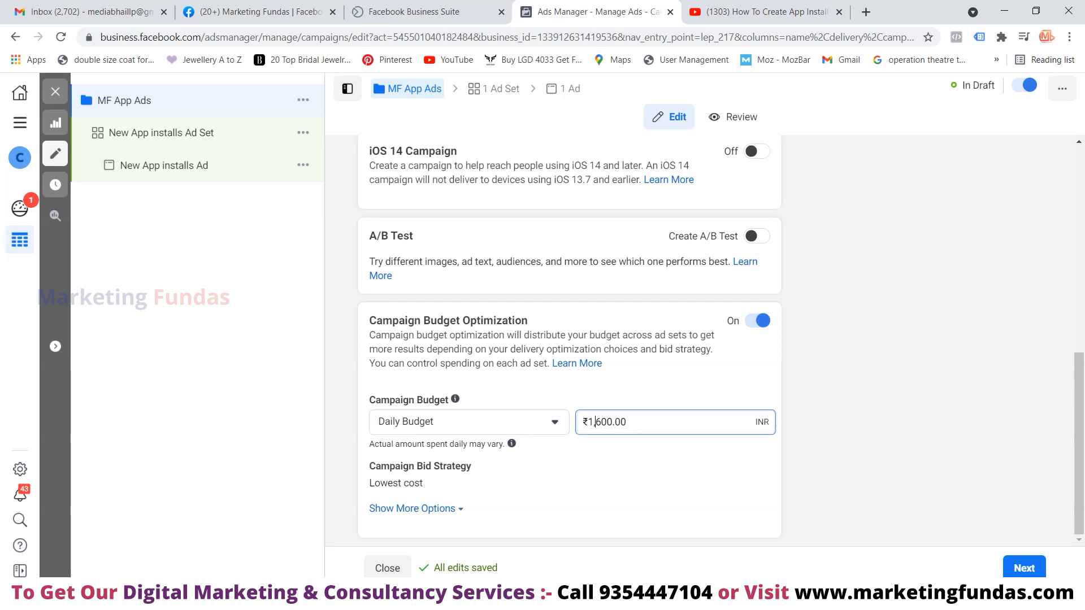
{"action": "left_click", "coordinate": [509, 422]}
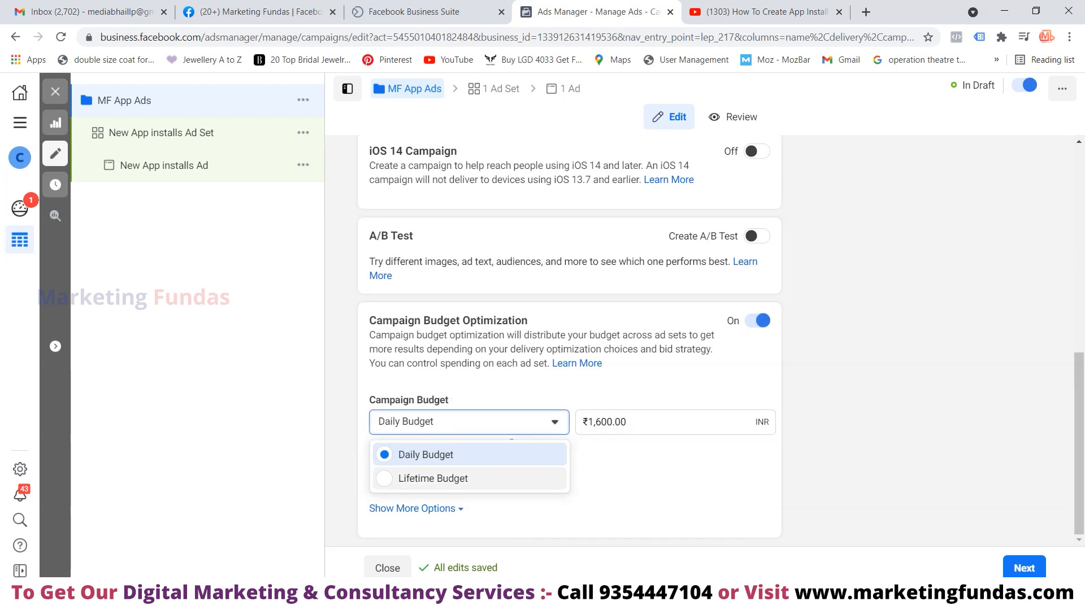
{"action": "left_click", "coordinate": [432, 479]}
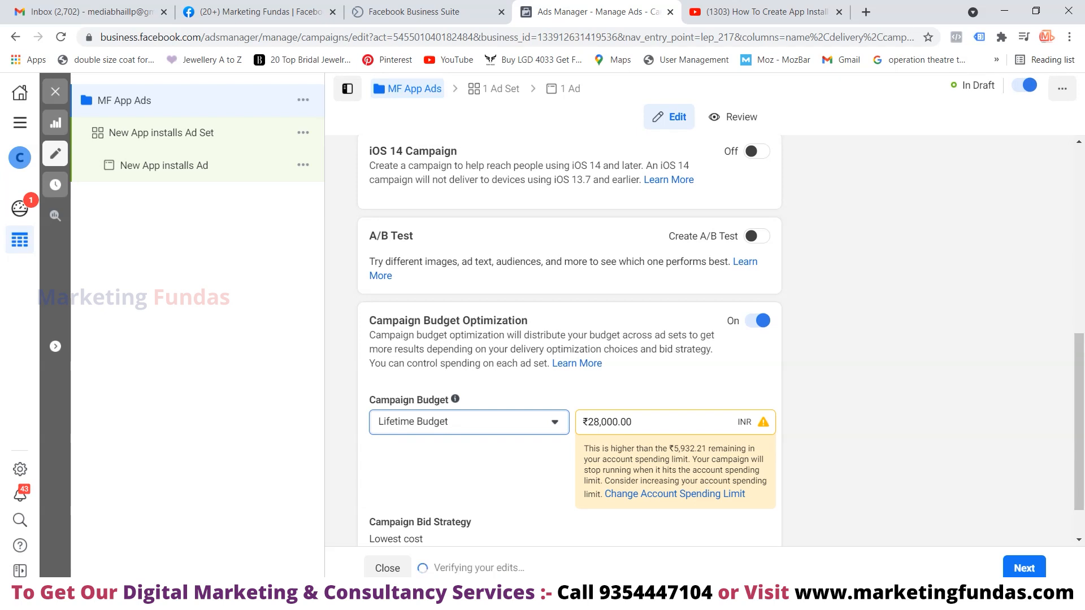
{"action": "scroll", "coordinate": [570, 339], "scroll_direction": "down", "scroll_amount": 1}
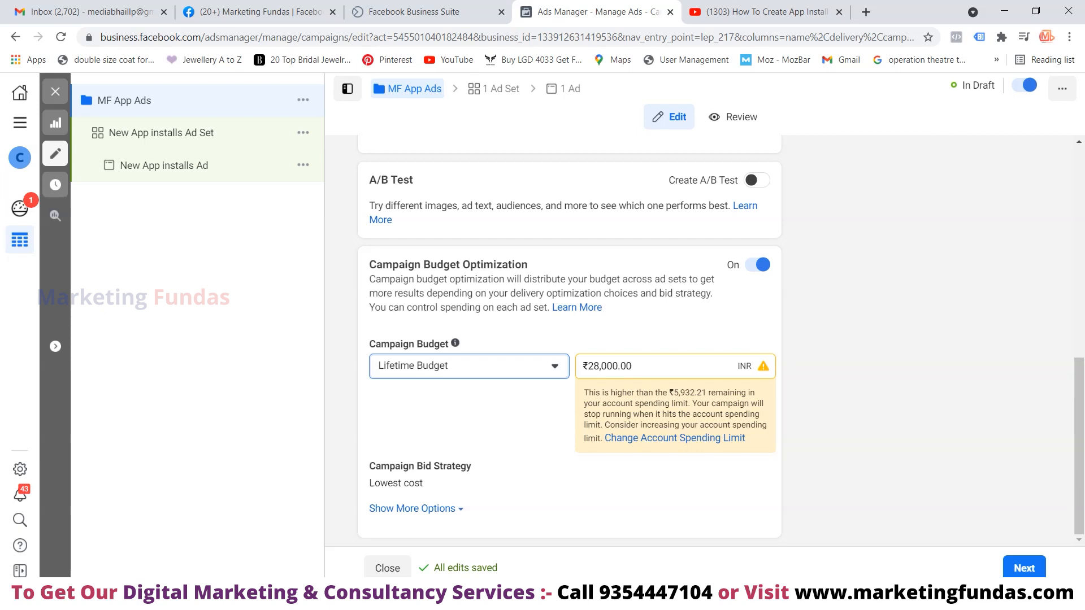
{"action": "left_click", "coordinate": [599, 366]}
{"action": "key", "text": "BackSpace"}
{"action": "key", "text": "BackSpace"}
{"action": "type", "text": "30"}
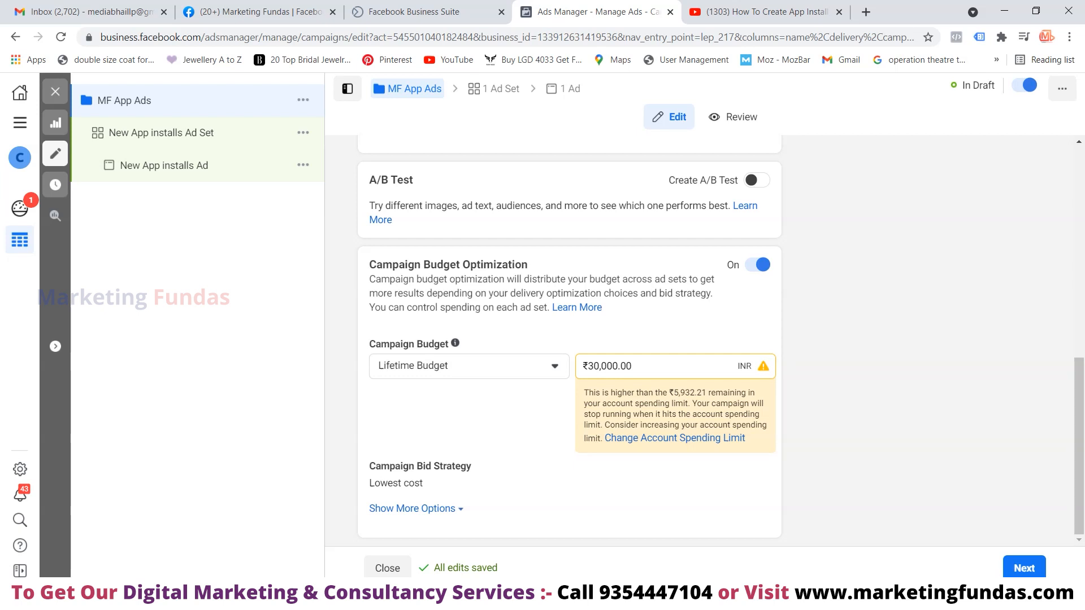
Show the additional campaign budget options to view the ad scheduling setting.
{"action": "left_click", "coordinate": [469, 366]}
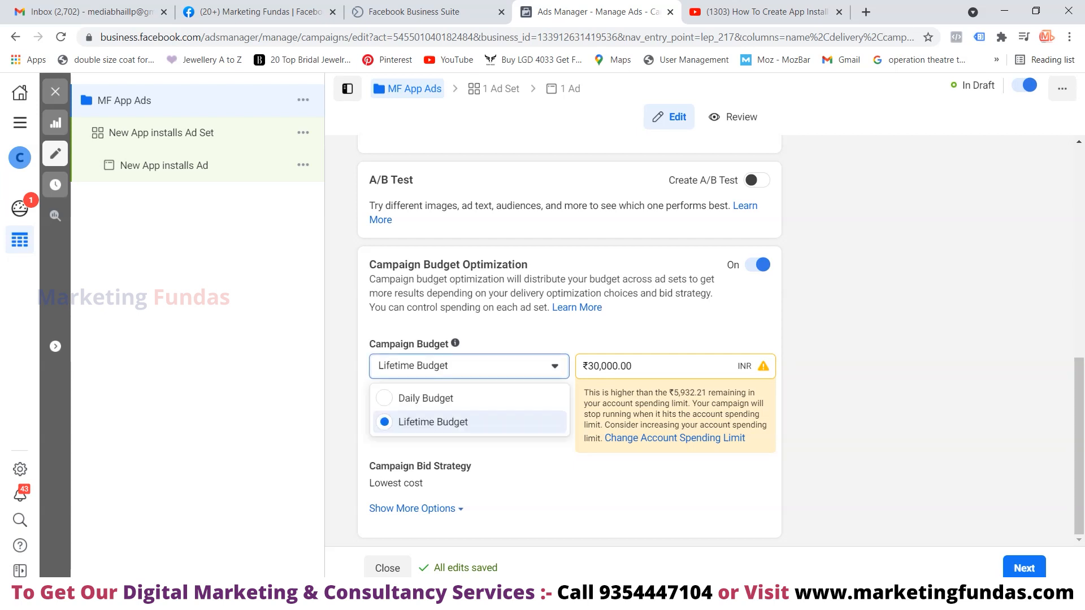
{"action": "left_click", "coordinate": [412, 509]}
{"action": "scroll", "coordinate": [430, 487], "scroll_direction": "down", "scroll_amount": 2}
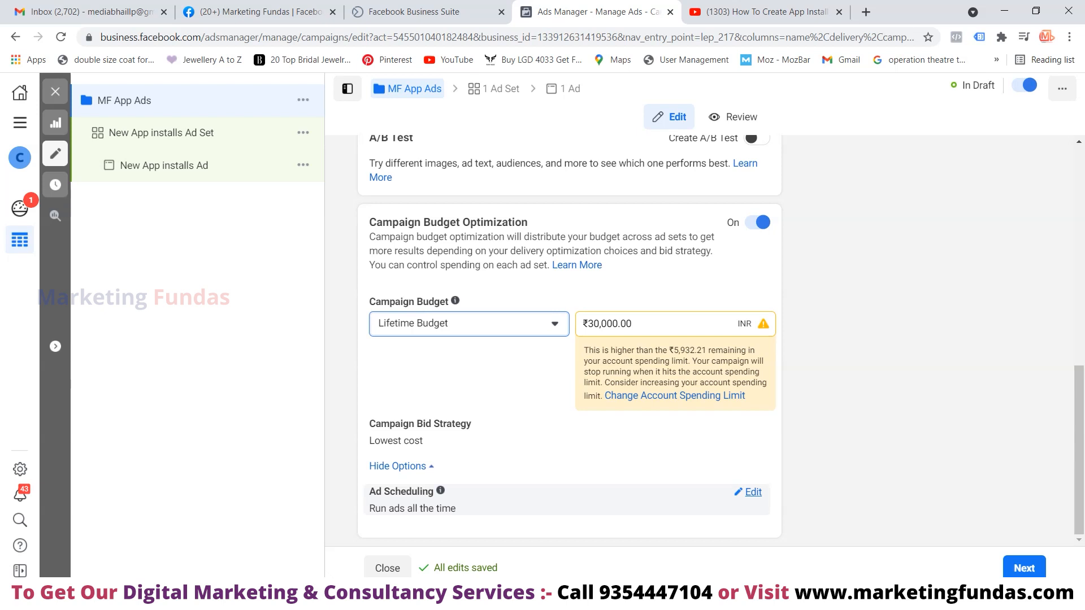
Switch the campaign budget to a daily budget and set it to ₹800.
{"action": "left_click", "coordinate": [469, 324]}
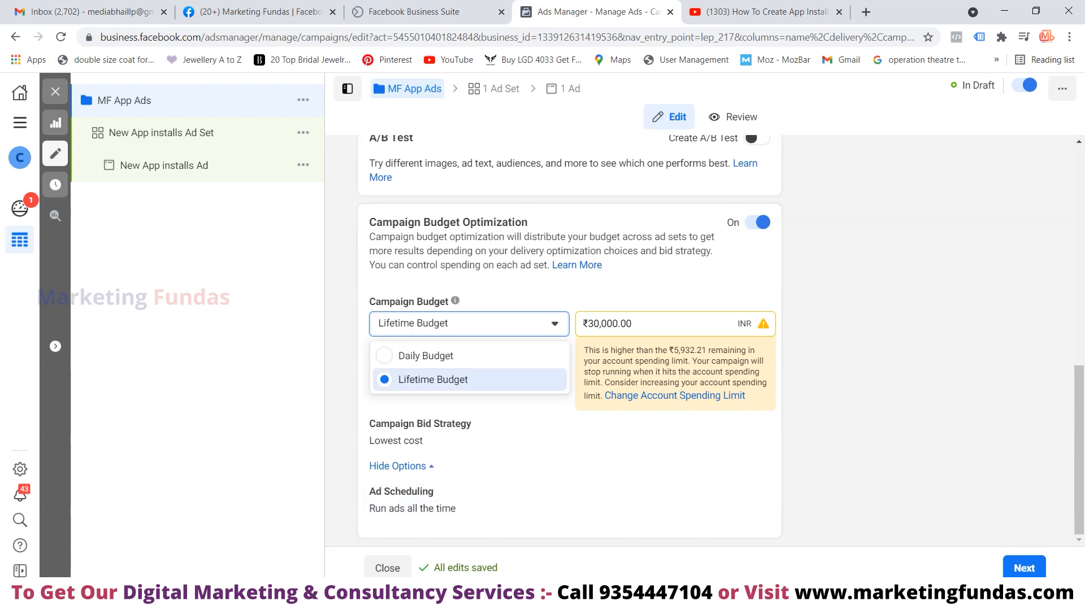
{"action": "left_click", "coordinate": [427, 356]}
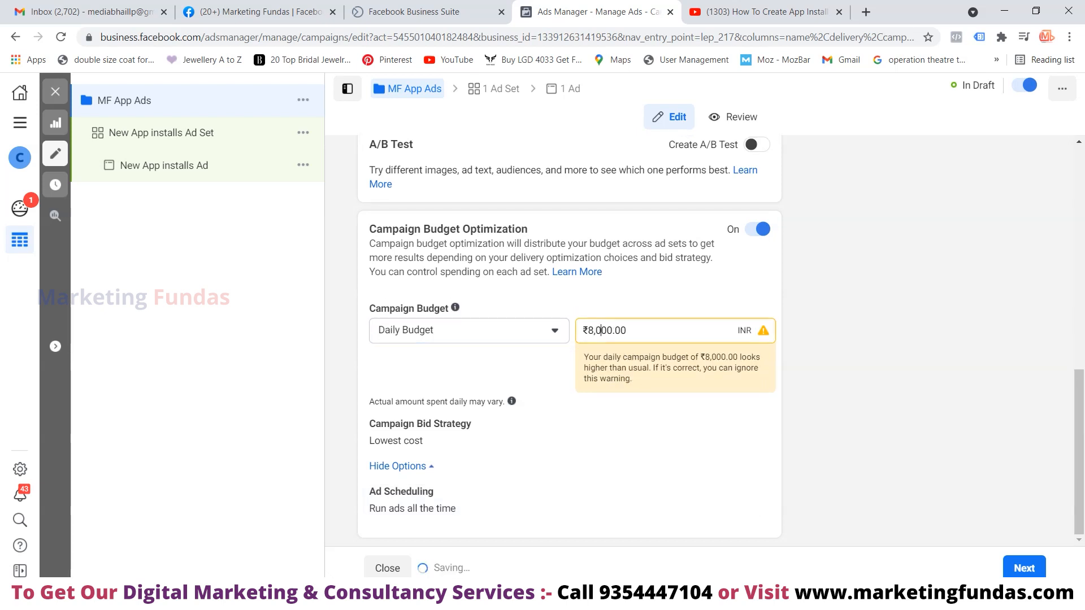
{"action": "key", "text": "BackSpace"}
{"action": "key", "text": "BackSpace"}
{"action": "key", "text": "BackSpace"}
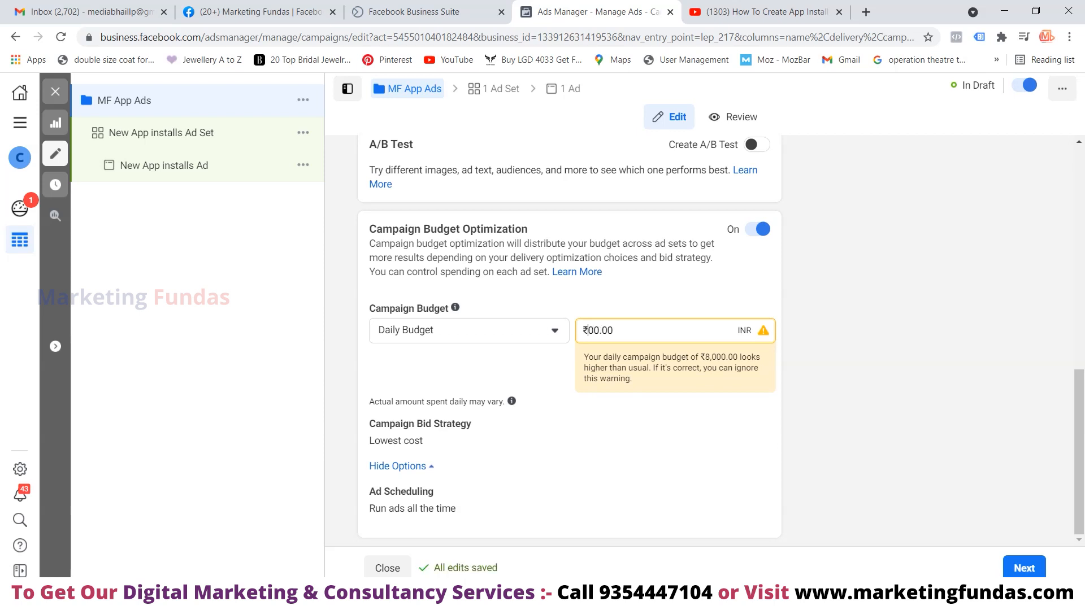
{"action": "type", "text": "8"}
Review the campaign bid strategies, choose Lowest cost, and continue to the ad set settings.
{"action": "mouse_move", "coordinate": [752, 425]}
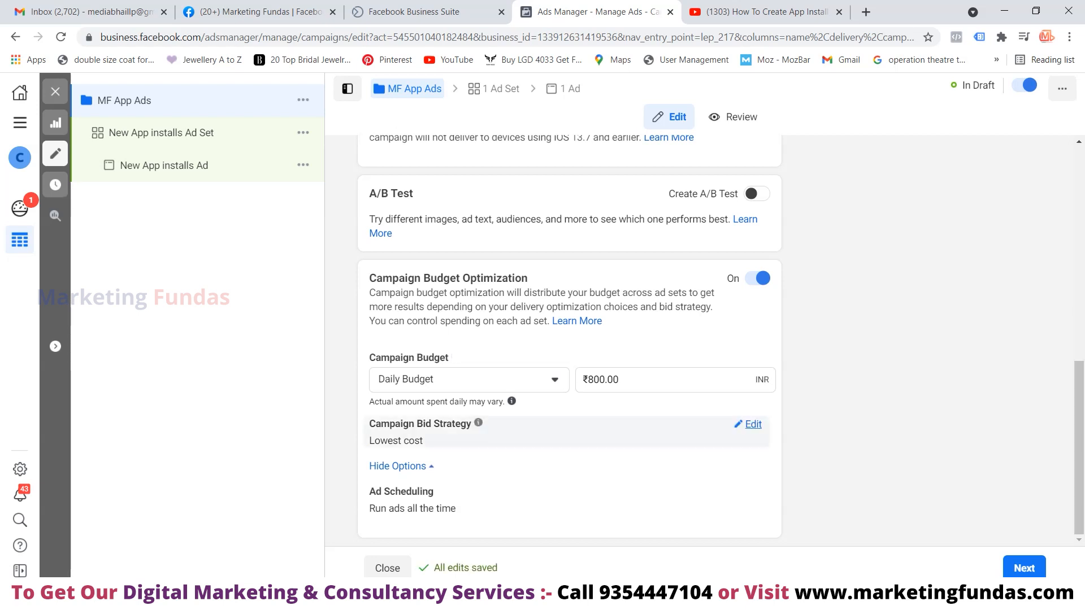
{"action": "left_click", "coordinate": [753, 424]}
{"action": "left_click", "coordinate": [413, 446]}
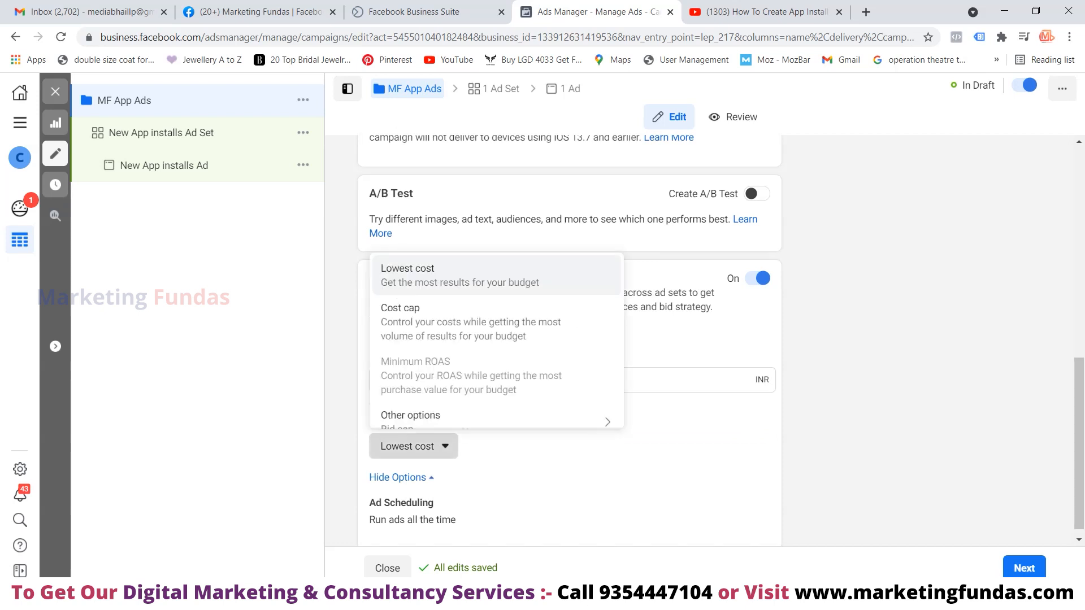
{"action": "scroll", "coordinate": [491, 299], "scroll_direction": "down", "scroll_amount": 1}
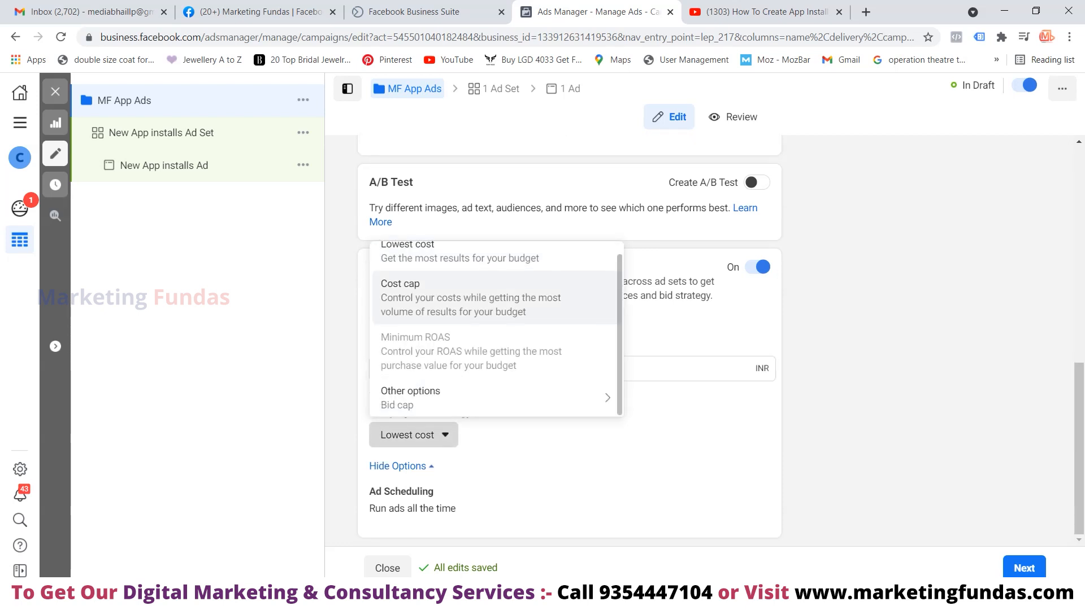
{"action": "mouse_move", "coordinate": [498, 397]}
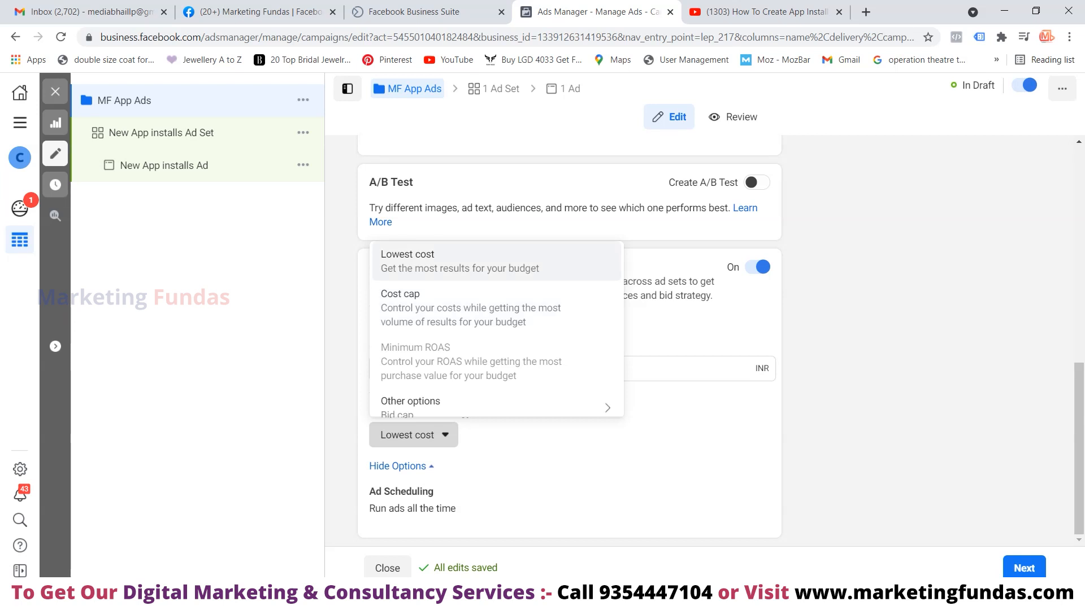
{"action": "left_click", "coordinate": [446, 261]}
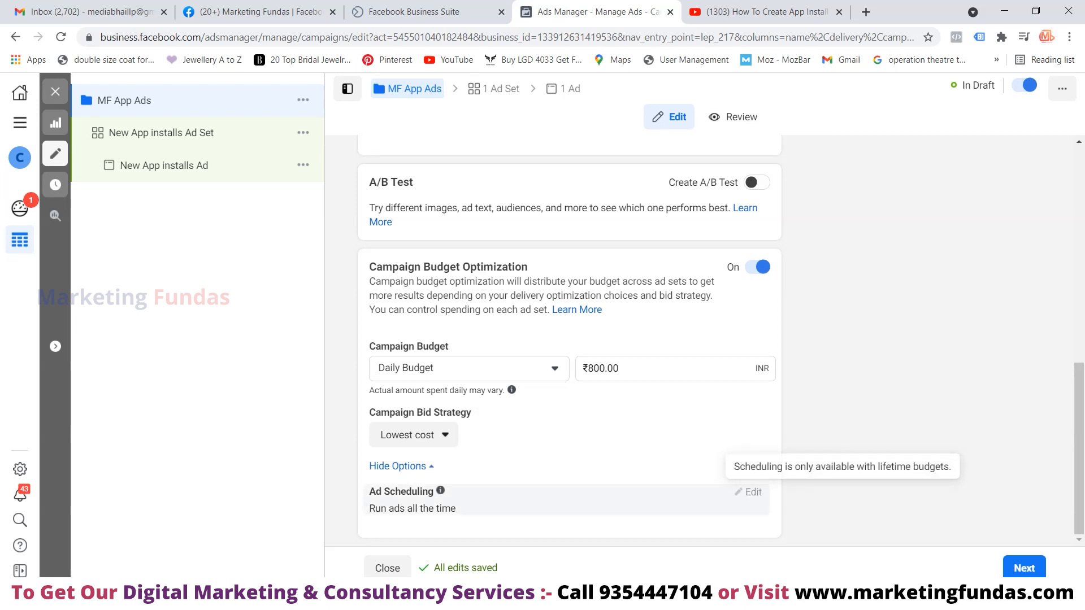
{"action": "left_click", "coordinate": [1023, 567]}
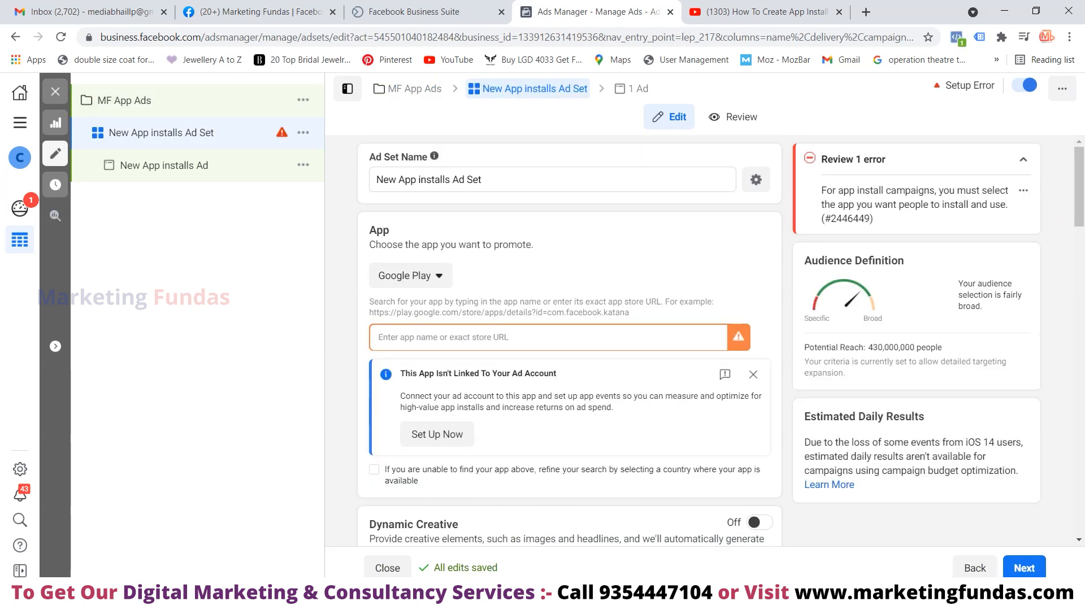
Rename the ad set as App Ads 1.
{"action": "left_click_drag", "start_coordinate": [482, 179], "coordinate": [364, 179]}
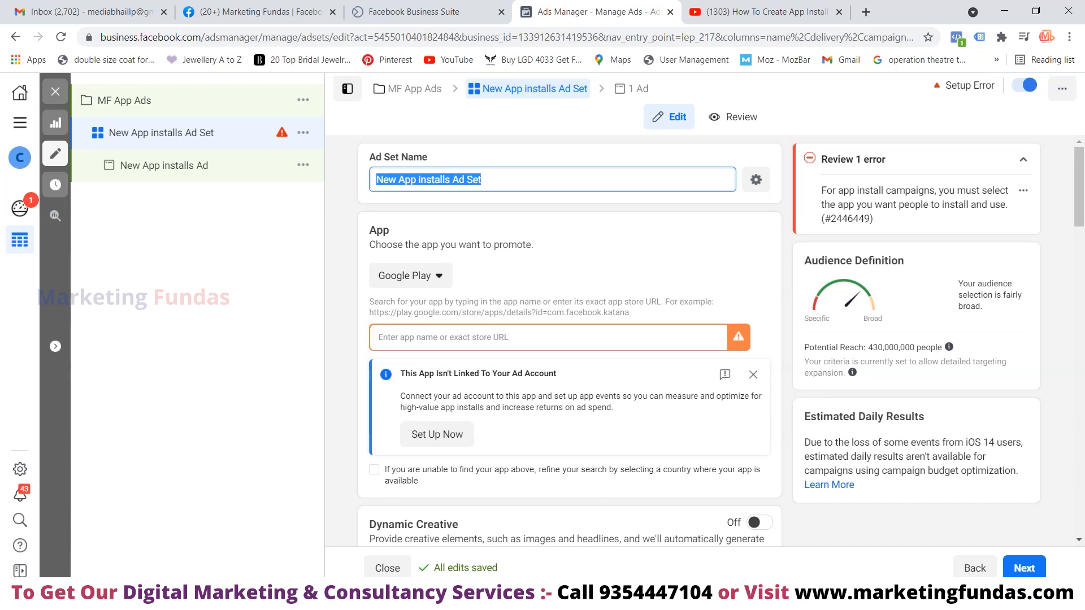
{"action": "type", "text": "M"}
{"action": "key", "text": "BackSpace"}
{"action": "type", "text": "App Ad"}
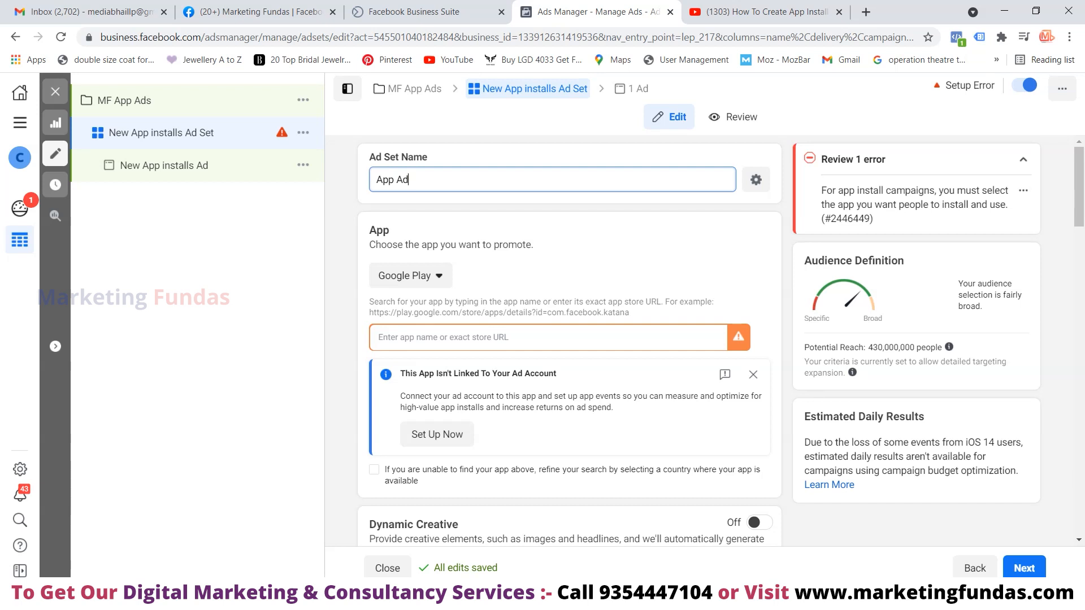
{"action": "type", "text": "s 1"}
Select Instagram from the Google Play store as the app to promote in the ad set.
{"action": "left_click", "coordinate": [410, 276]}
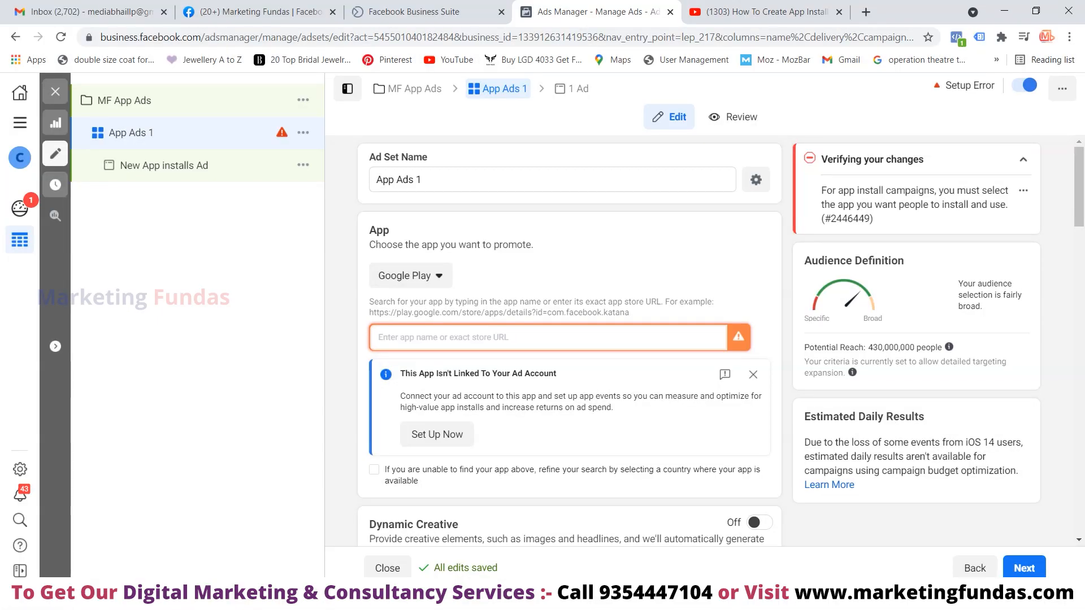
{"action": "type", "text": "in"}
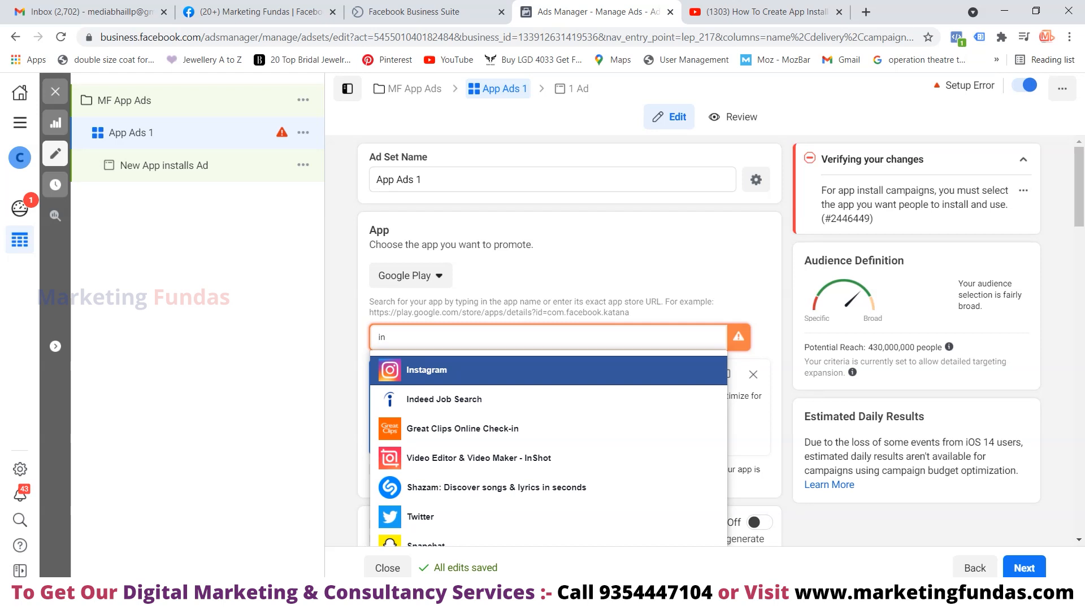
{"action": "key", "text": "Return"}
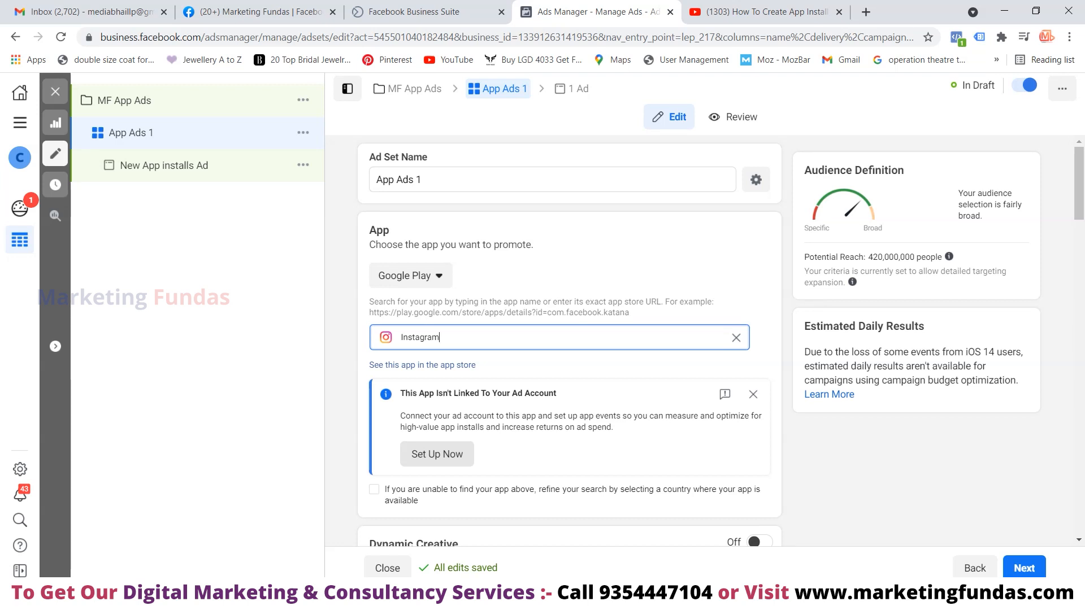
Start the app event setup for the selected app and choose to install the event code manually.
{"action": "left_click", "coordinate": [437, 454]}
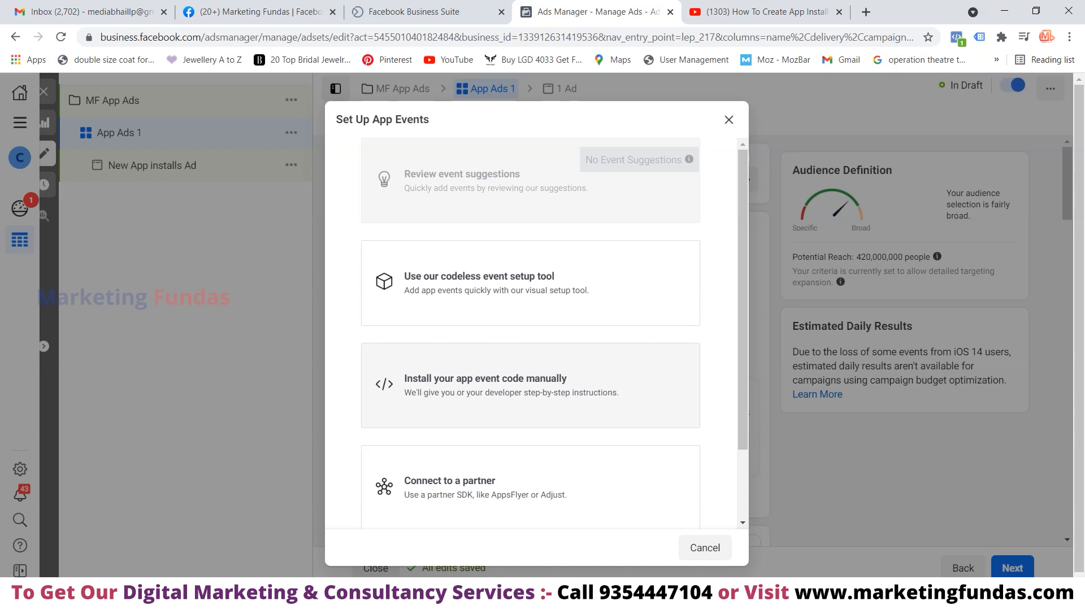
{"action": "scroll", "coordinate": [531, 384], "scroll_direction": "down", "scroll_amount": 2}
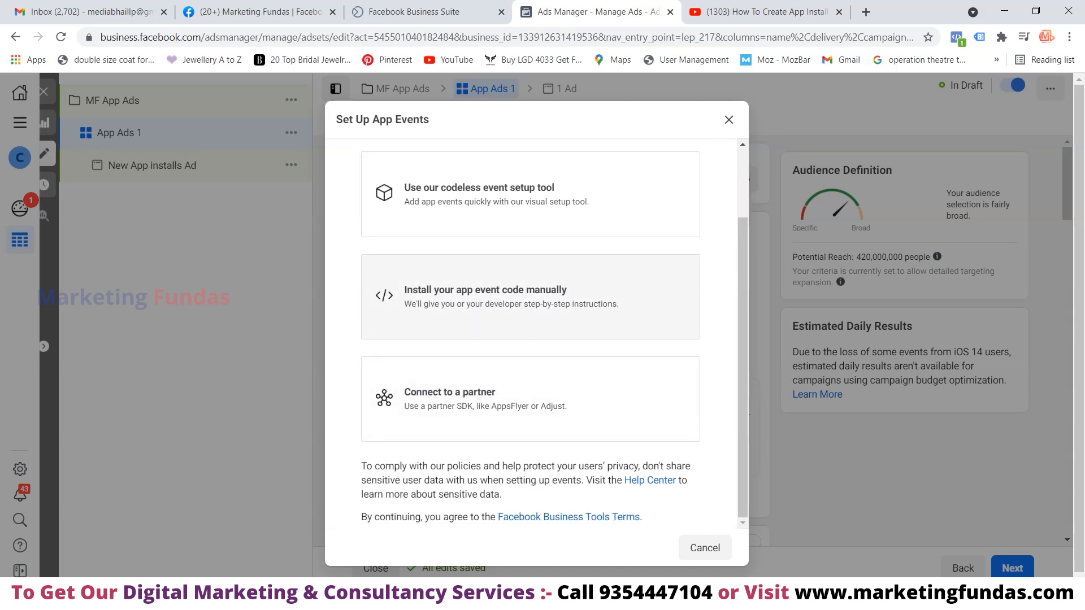
{"action": "left_click", "coordinate": [485, 297]}
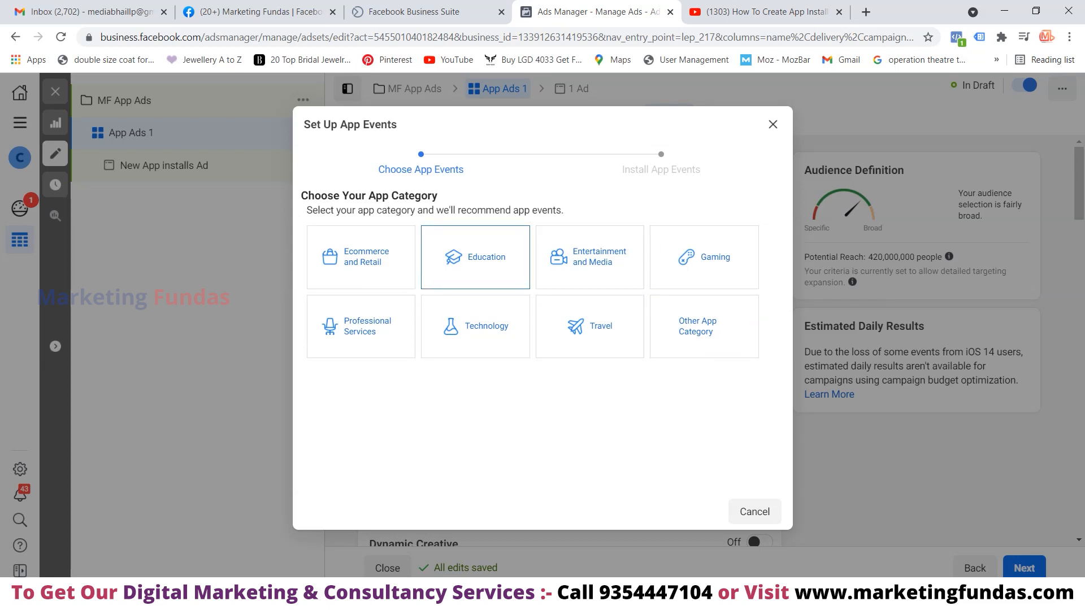
Choose Education as the app category and continue with all recommended app events selected.
{"action": "left_click", "coordinate": [475, 257]}
{"action": "scroll", "coordinate": [540, 316], "scroll_direction": "down", "scroll_amount": 3}
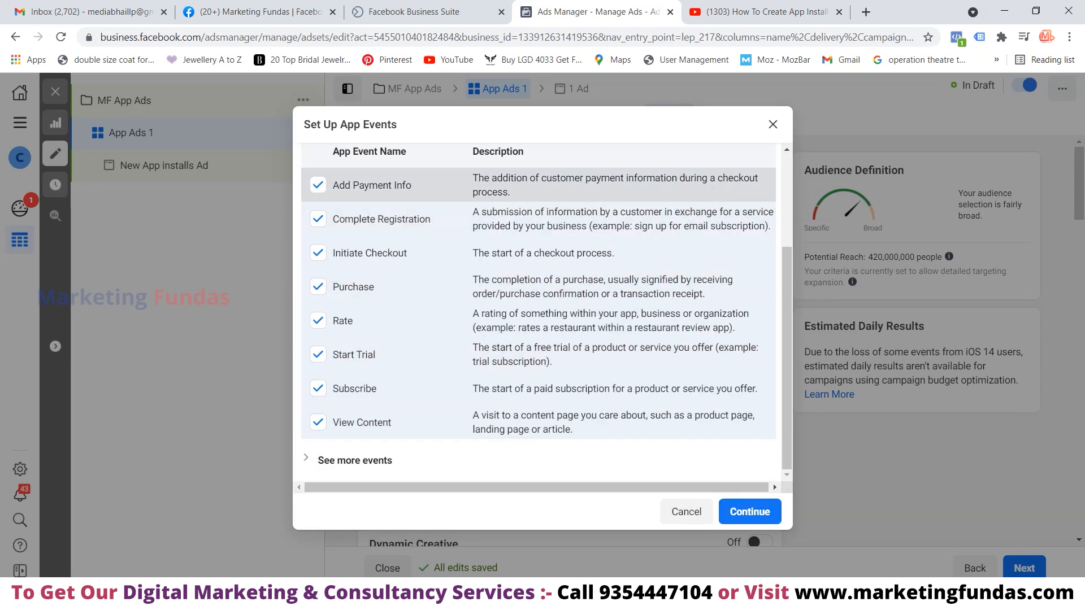
{"action": "left_click", "coordinate": [318, 185]}
{"action": "left_click", "coordinate": [318, 185]}
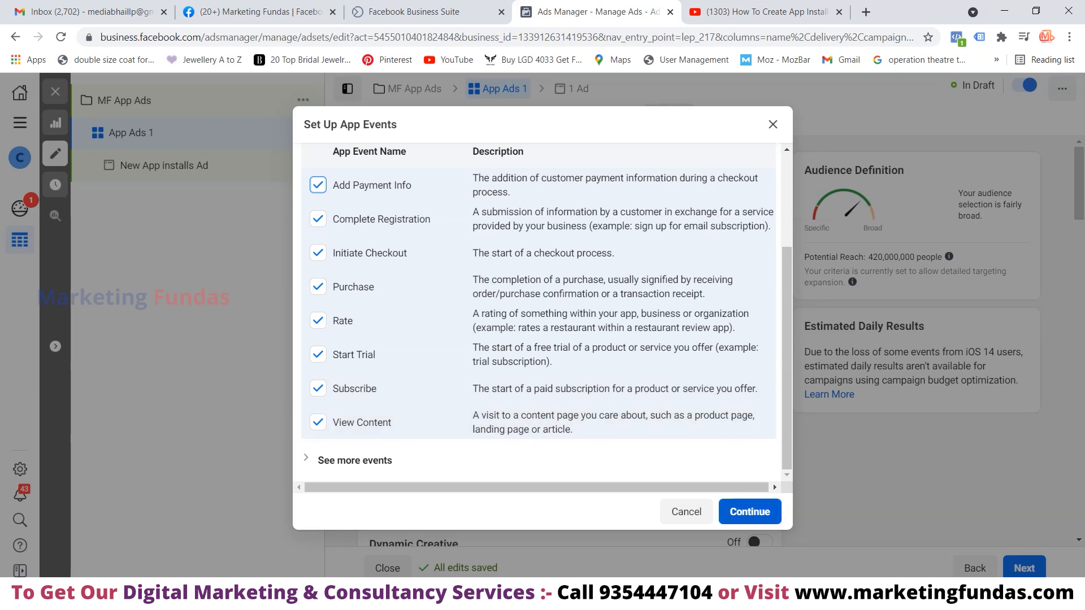
{"action": "left_click", "coordinate": [750, 511]}
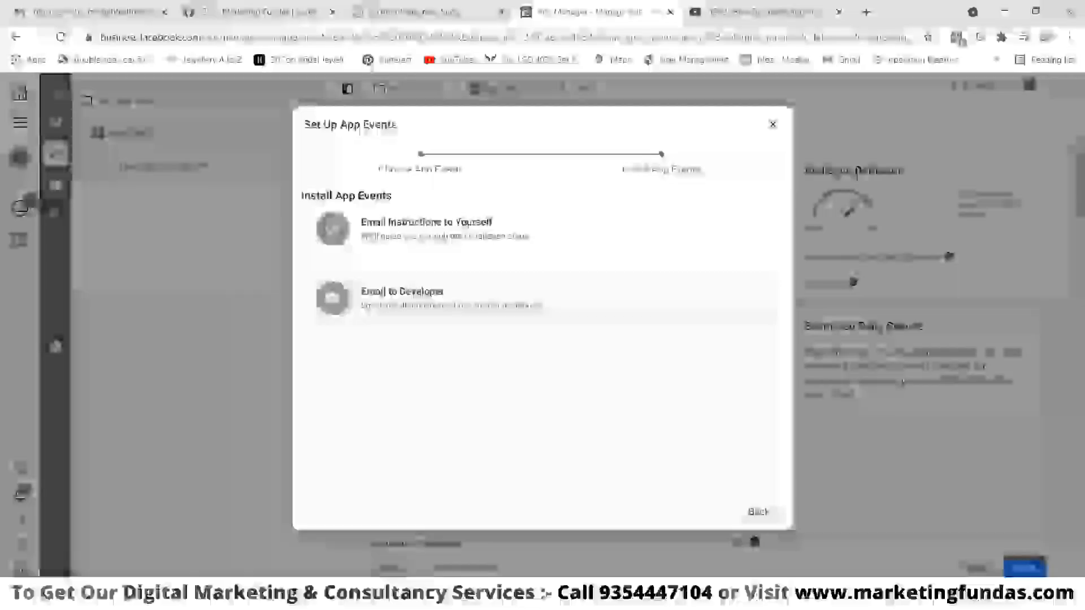
Choose to email the app event instructions to a developer and review the recipient field, message, SDK and event sections.
{"action": "left_click", "coordinate": [538, 299]}
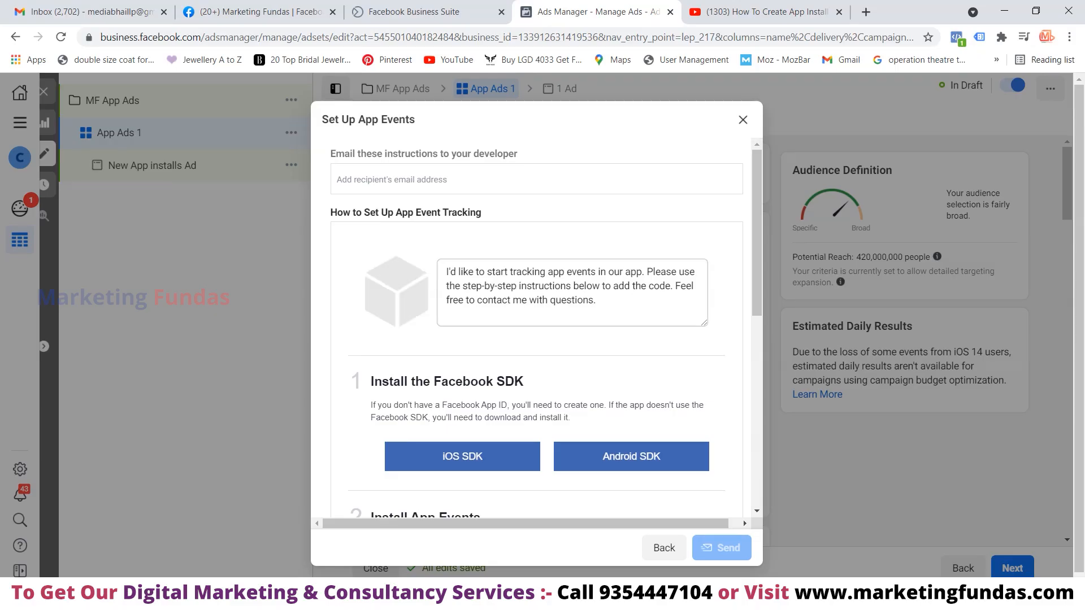
{"action": "scroll", "coordinate": [538, 317], "scroll_direction": "down", "scroll_amount": 1}
{"action": "scroll", "coordinate": [538, 316], "scroll_direction": "up", "scroll_amount": 1}
{"action": "left_click", "coordinate": [390, 180]}
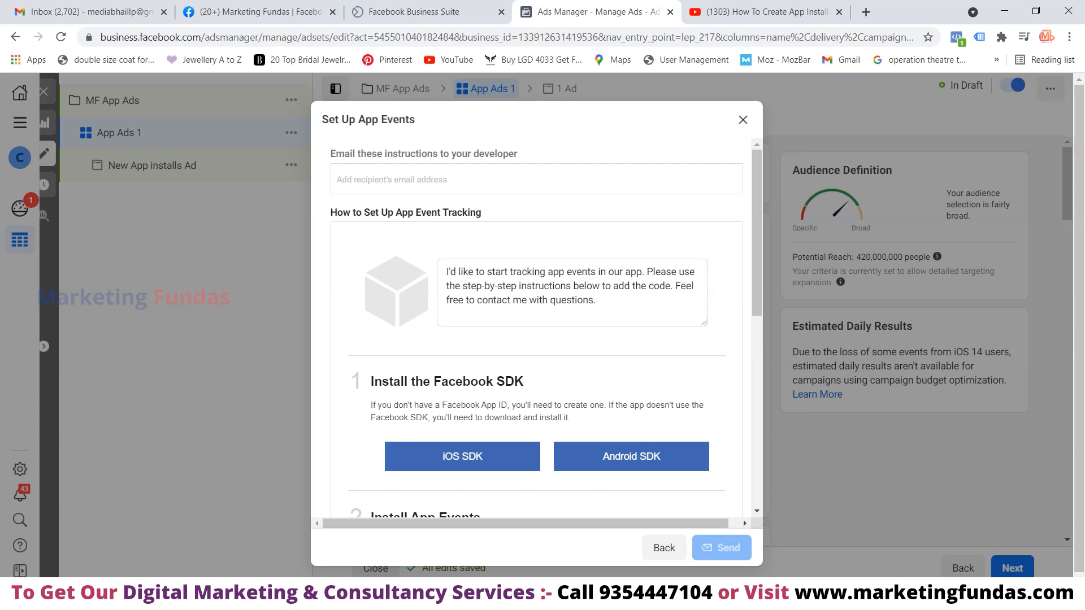
{"action": "scroll", "coordinate": [536, 328], "scroll_direction": "down", "scroll_amount": 4}
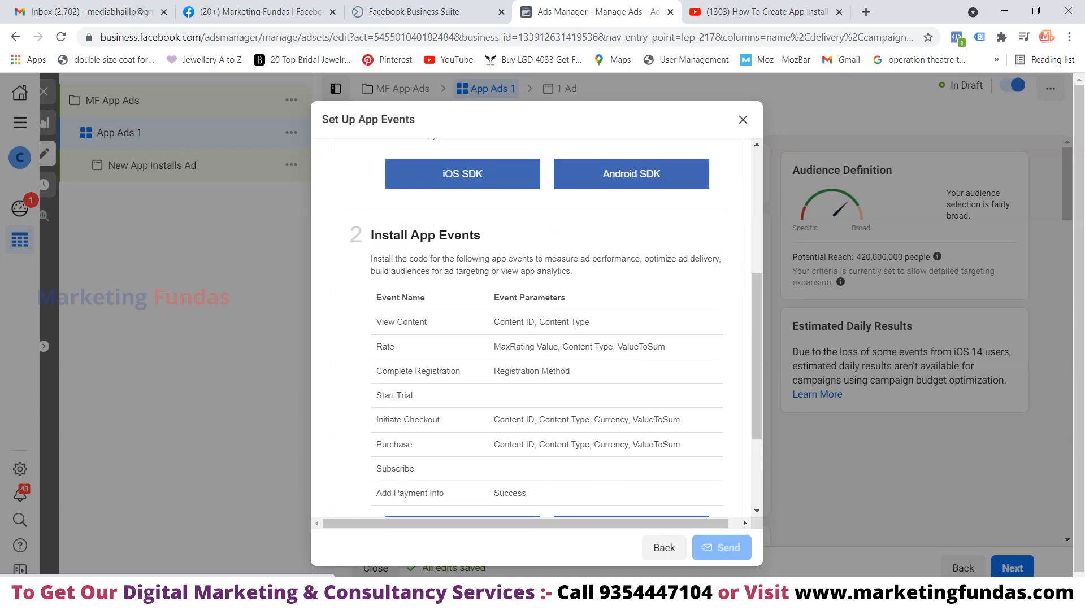
{"action": "scroll", "coordinate": [536, 328], "scroll_direction": "up", "scroll_amount": 1}
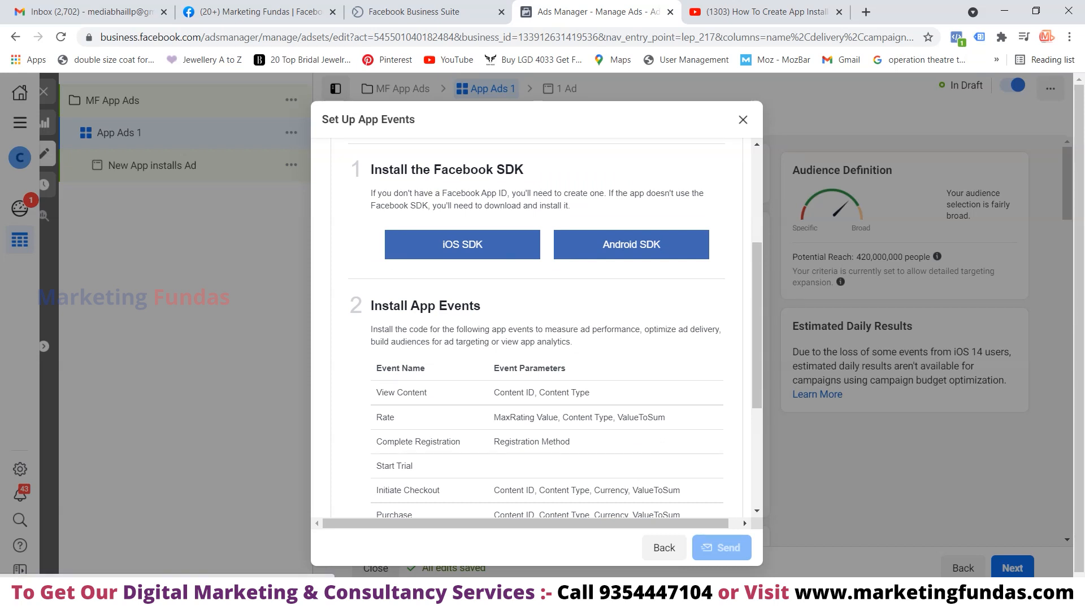
{"action": "scroll", "coordinate": [537, 328], "scroll_direction": "up", "scroll_amount": 3}
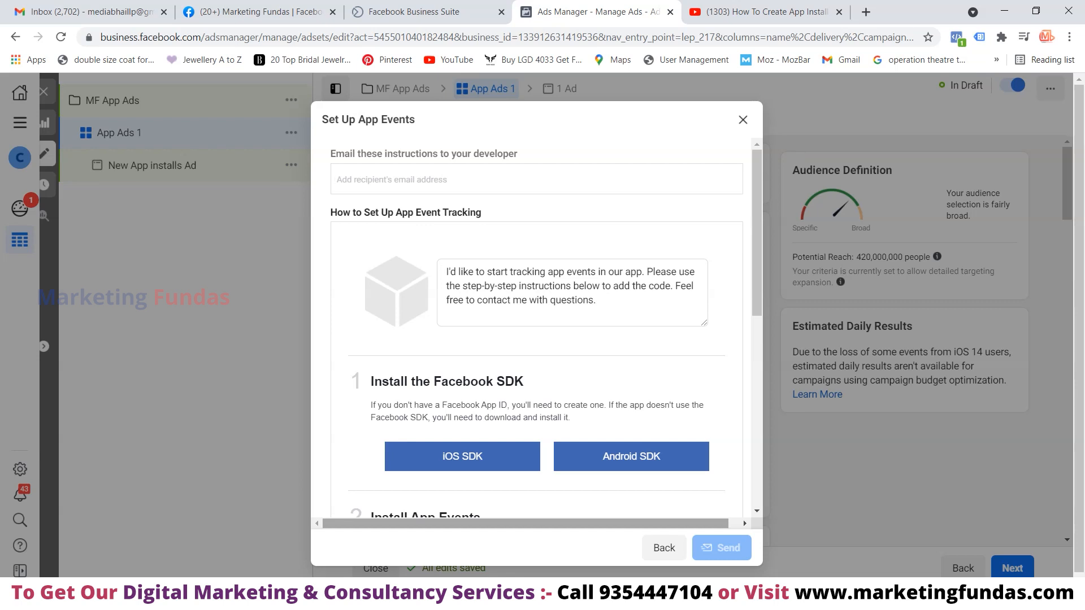
{"action": "scroll", "coordinate": [537, 328], "scroll_direction": "down", "scroll_amount": 1}
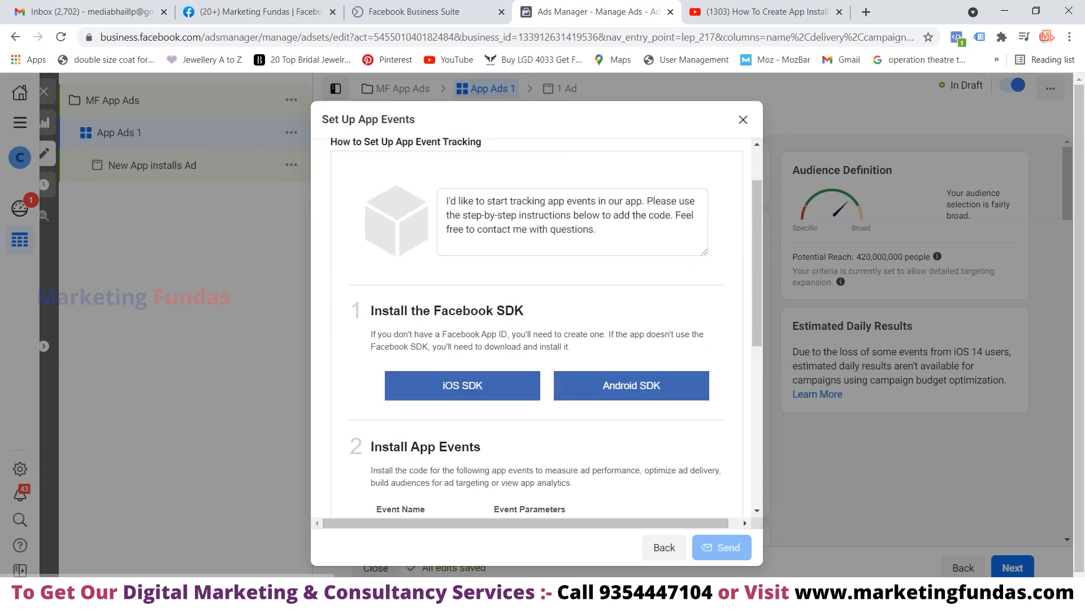
Open the Android SDK guide from the instructions, return to Ads Manager and close the app event setup.
{"action": "left_click", "coordinate": [631, 385]}
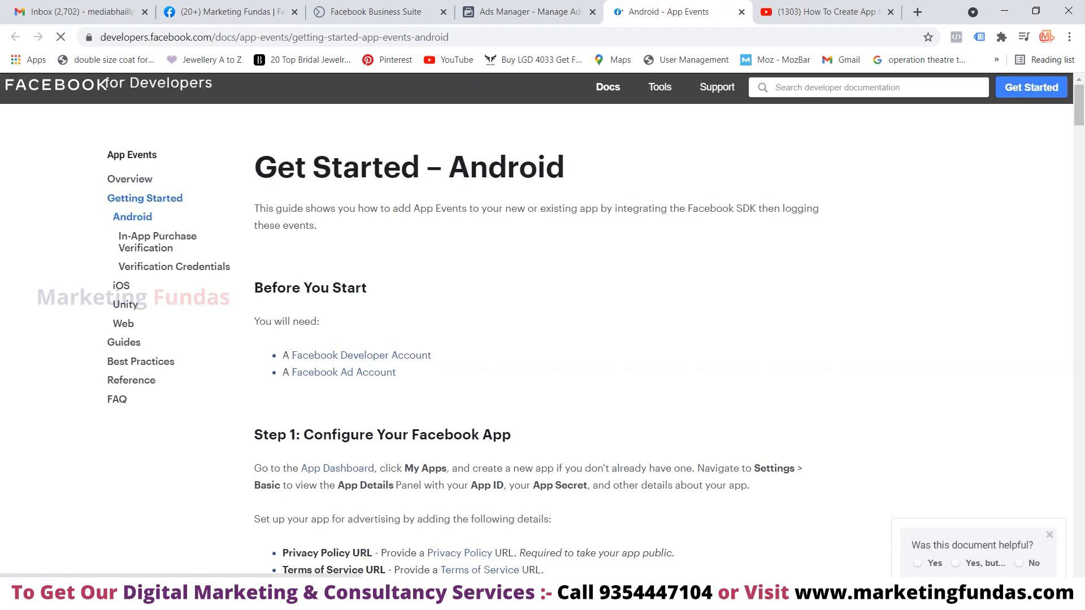
{"action": "left_click", "coordinate": [525, 12]}
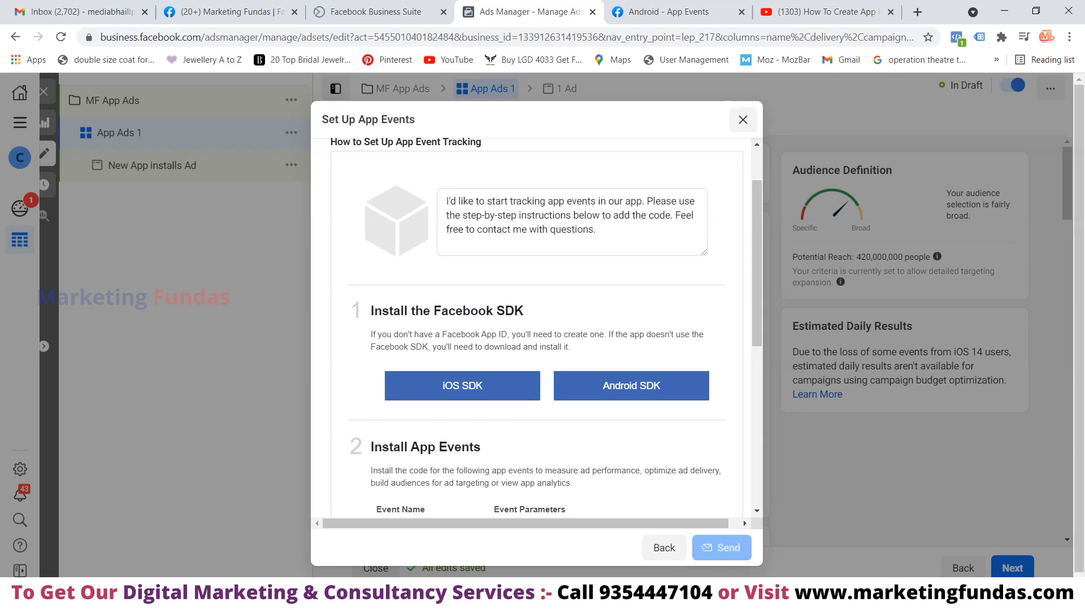
{"action": "left_click", "coordinate": [742, 119]}
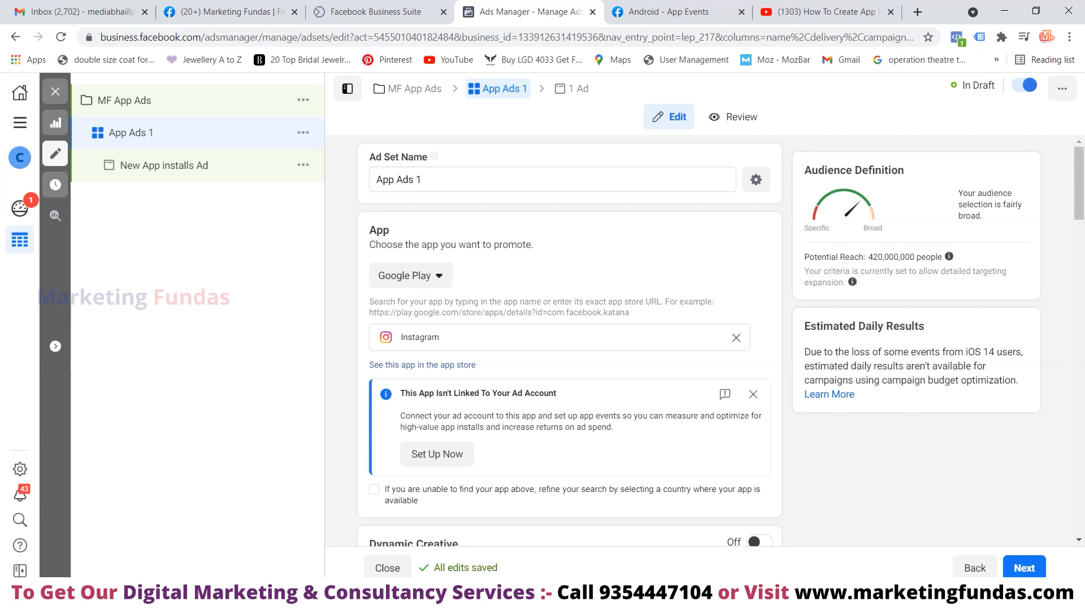
Review the ad set's catalog, schedule and audience sections, including the list of saved audiences.
{"action": "scroll", "coordinate": [565, 339], "scroll_direction": "down", "scroll_amount": 3}
{"action": "scroll", "coordinate": [565, 339], "scroll_direction": "down", "scroll_amount": 4}
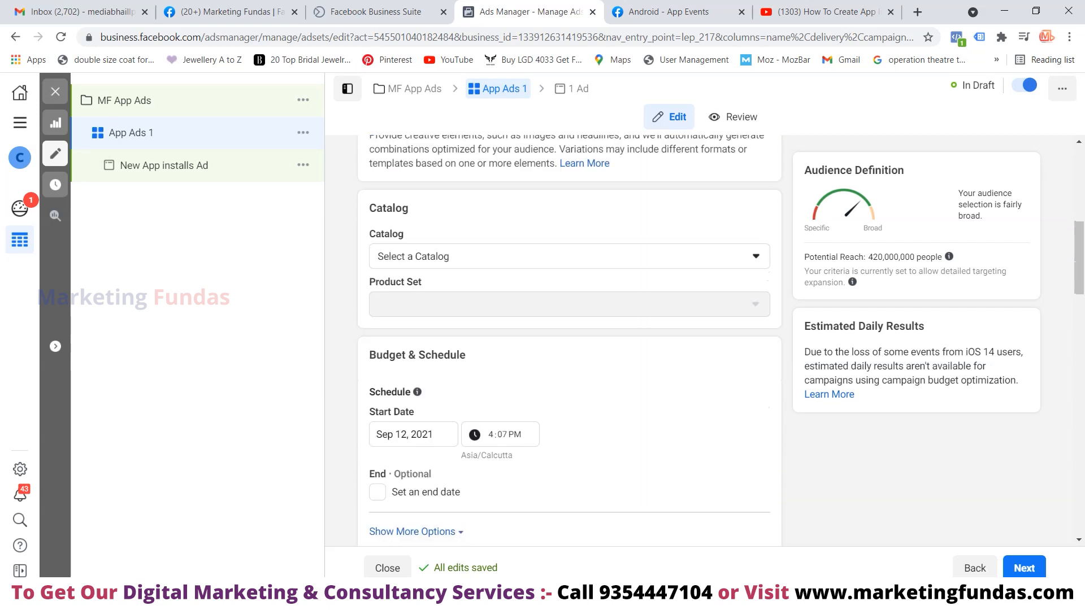
{"action": "scroll", "coordinate": [564, 339], "scroll_direction": "down", "scroll_amount": 1}
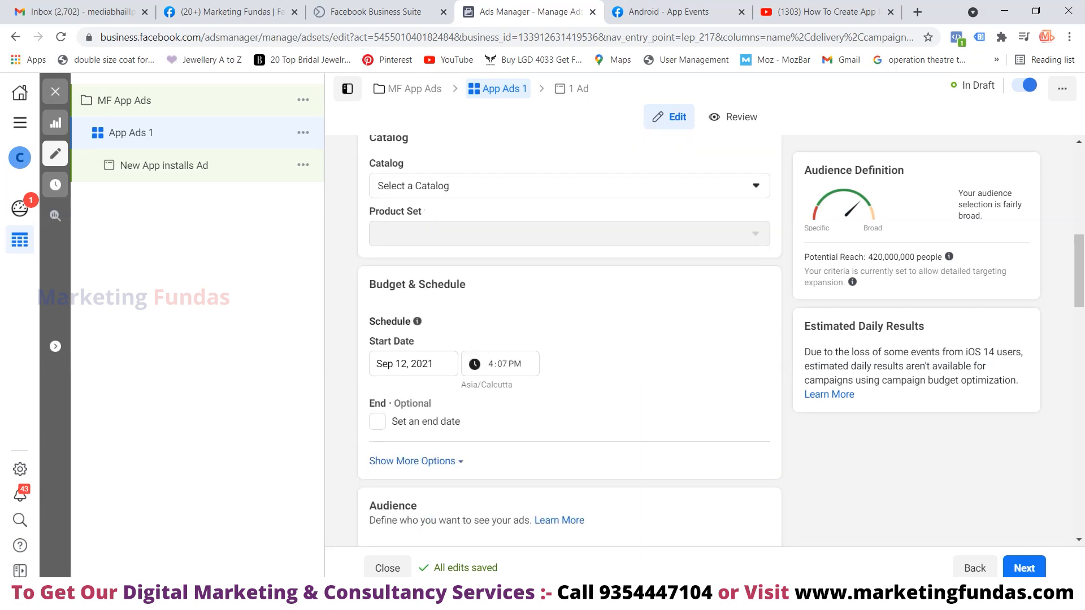
{"action": "scroll", "coordinate": [565, 339], "scroll_direction": "down", "scroll_amount": 2}
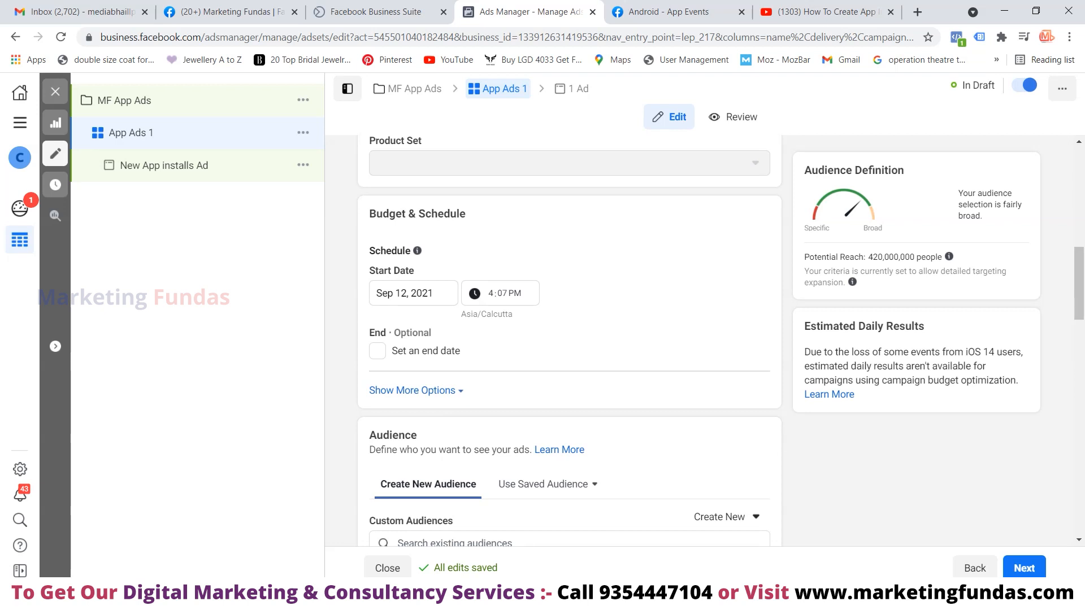
{"action": "scroll", "coordinate": [565, 339], "scroll_direction": "down", "scroll_amount": 1}
{"action": "scroll", "coordinate": [565, 339], "scroll_direction": "down", "scroll_amount": 2}
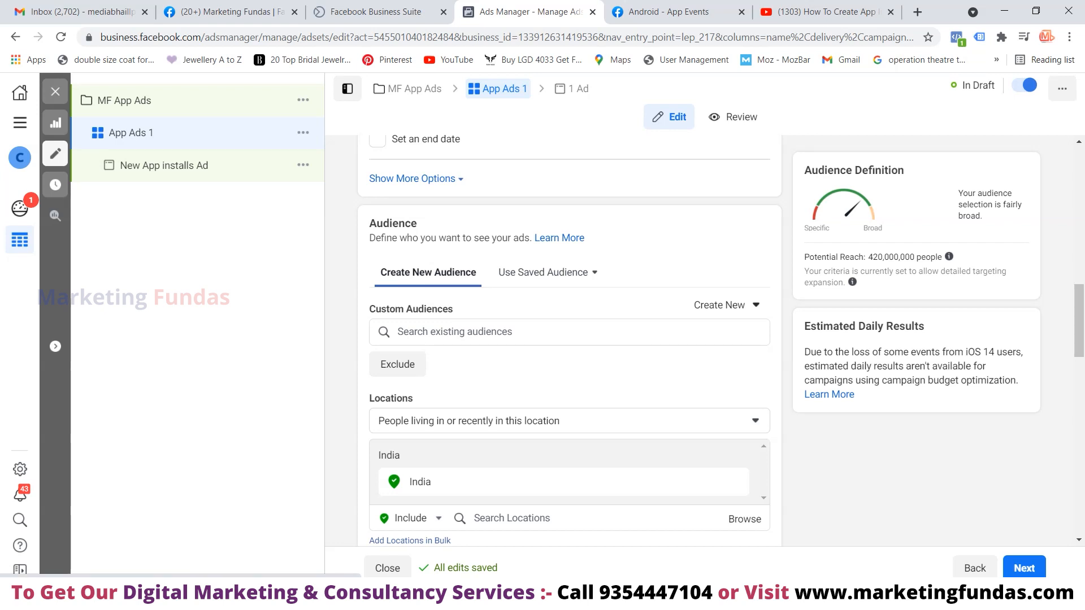
{"action": "left_click", "coordinate": [548, 272]}
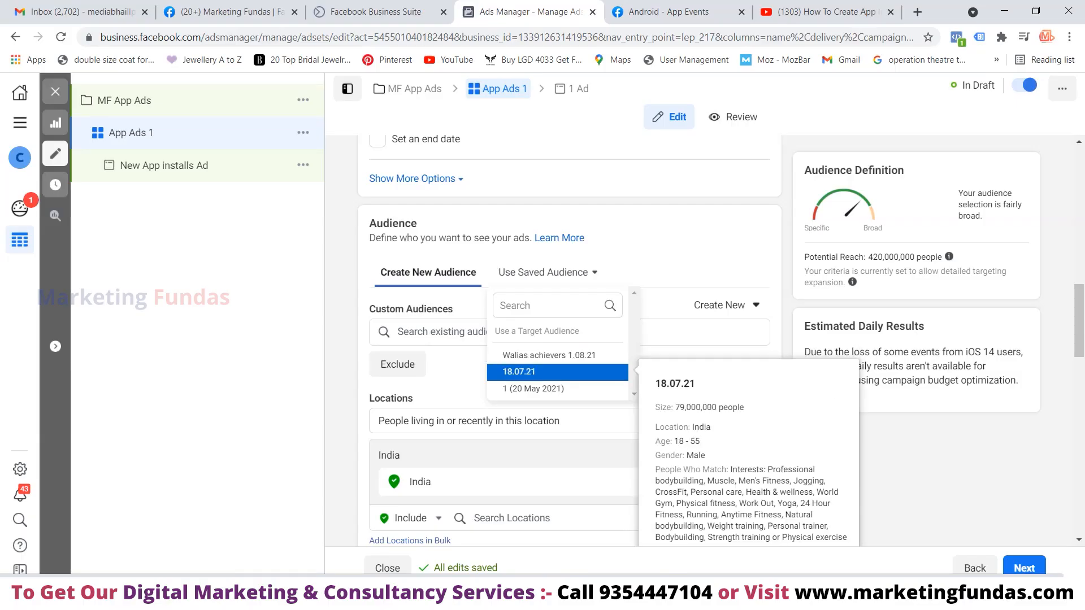
{"action": "key", "text": "Escape"}
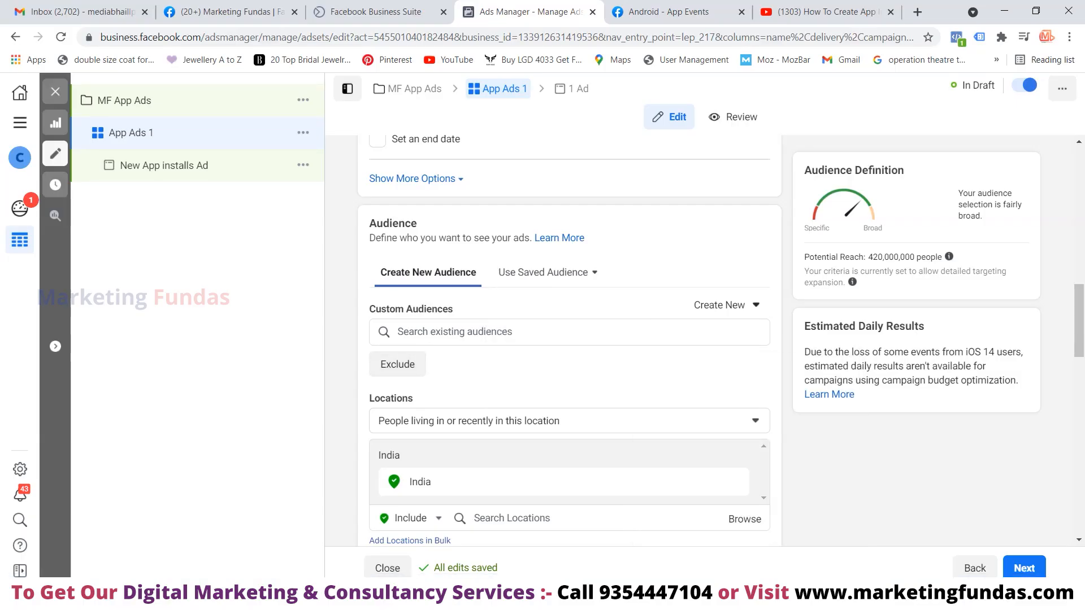
Change the audience location from India to the city of Delhi, Delhi.
{"action": "scroll", "coordinate": [569, 340], "scroll_direction": "down", "scroll_amount": 1}
{"action": "scroll", "coordinate": [569, 340], "scroll_direction": "down", "scroll_amount": 1}
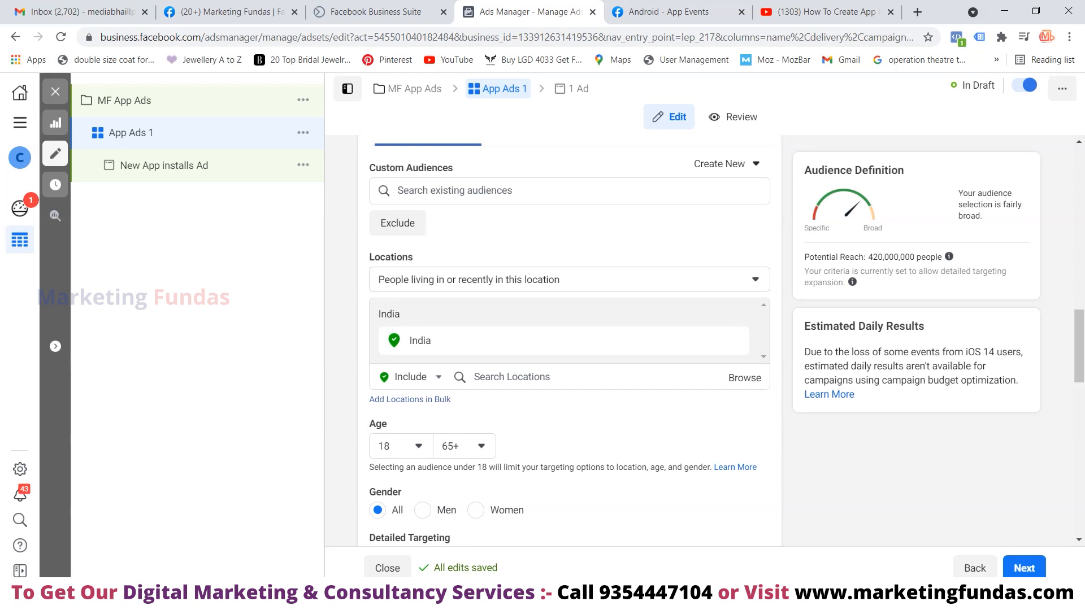
{"action": "left_click", "coordinate": [512, 377]}
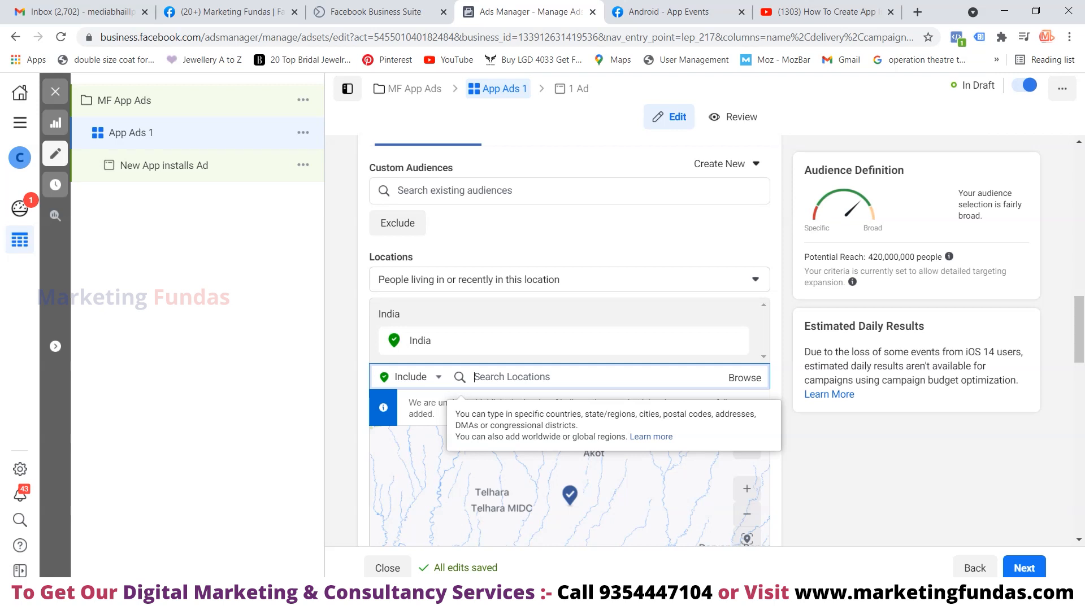
{"action": "type", "text": "De"}
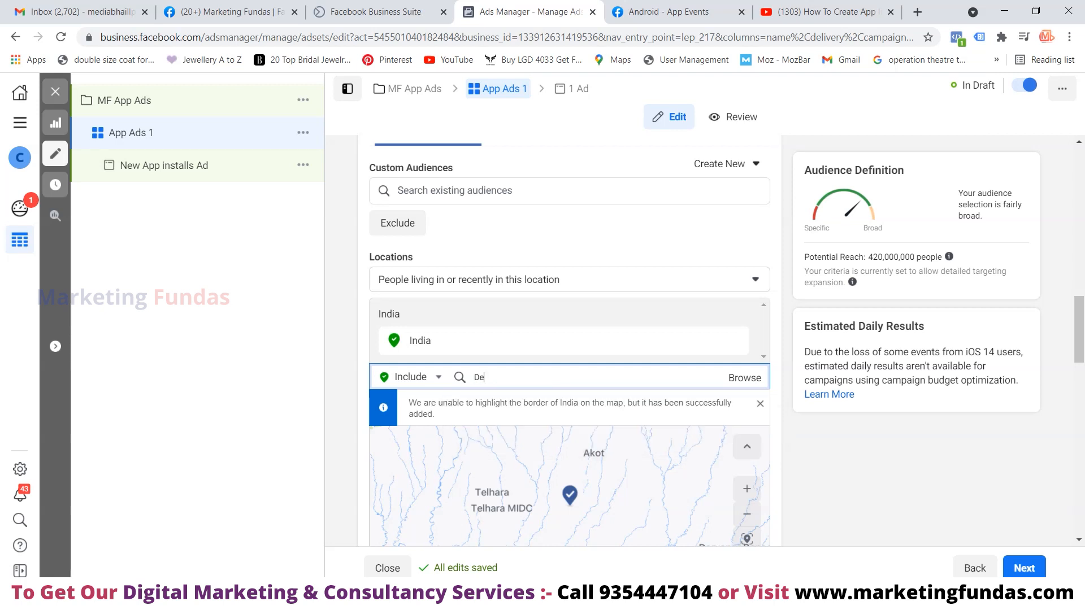
{"action": "type", "text": "lhi"}
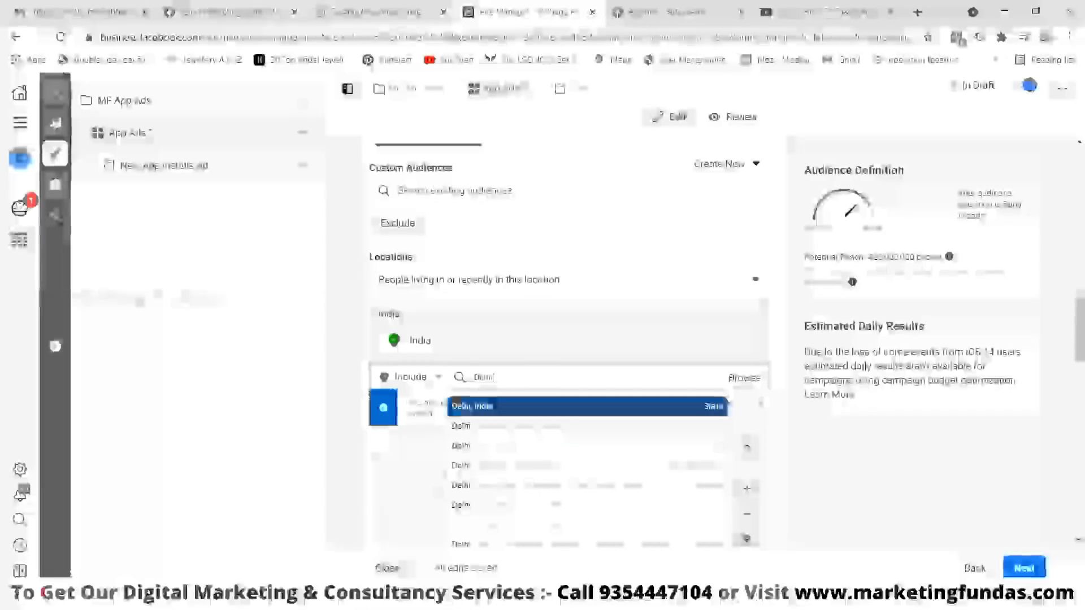
{"action": "key", "text": "Down"}
{"action": "key", "text": "Down"}
{"action": "key", "text": "Return"}
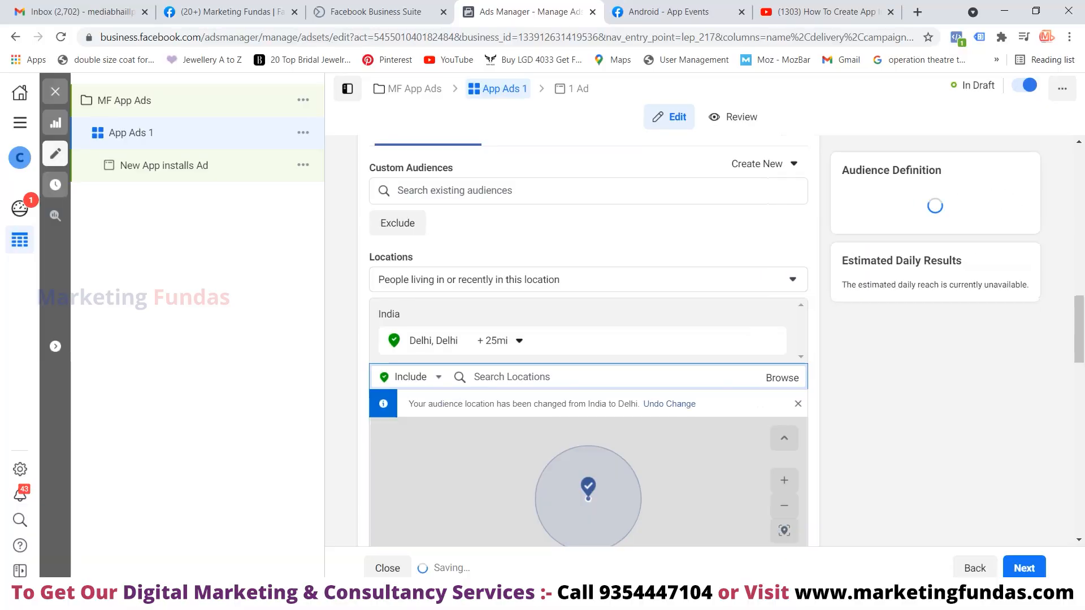
Set the radius around Delhi to 35 miles.
{"action": "left_click", "coordinate": [507, 340]}
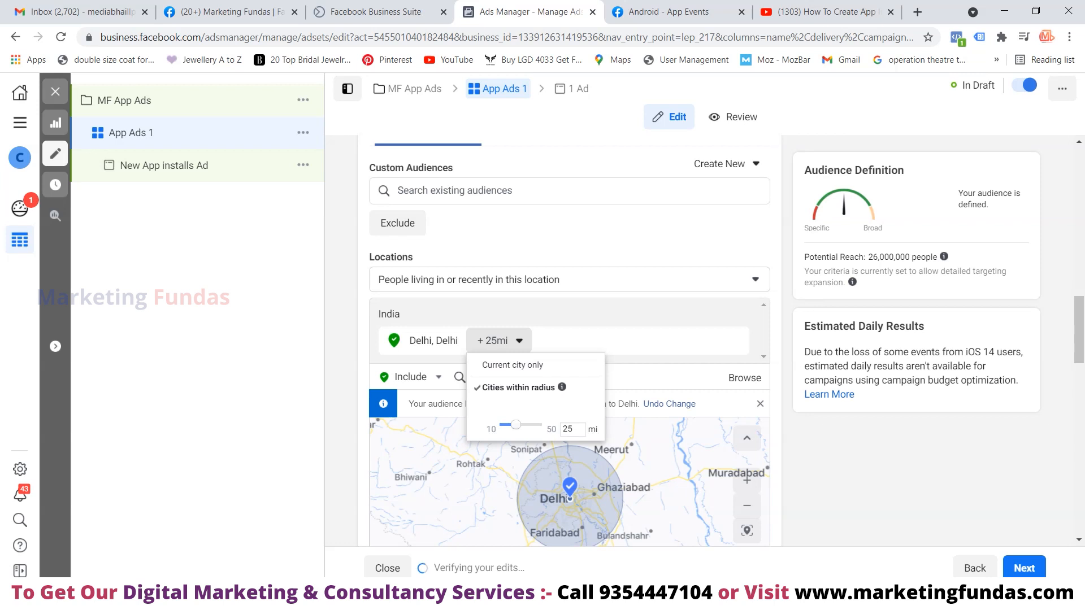
{"action": "mouse_move", "coordinate": [515, 424]}
{"action": "left_mouse_down"}
{"action": "mouse_move", "coordinate": [540, 425]}
{"action": "mouse_move", "coordinate": [525, 425]}
{"action": "left_mouse_up"}
{"action": "left_click", "coordinate": [588, 340]}
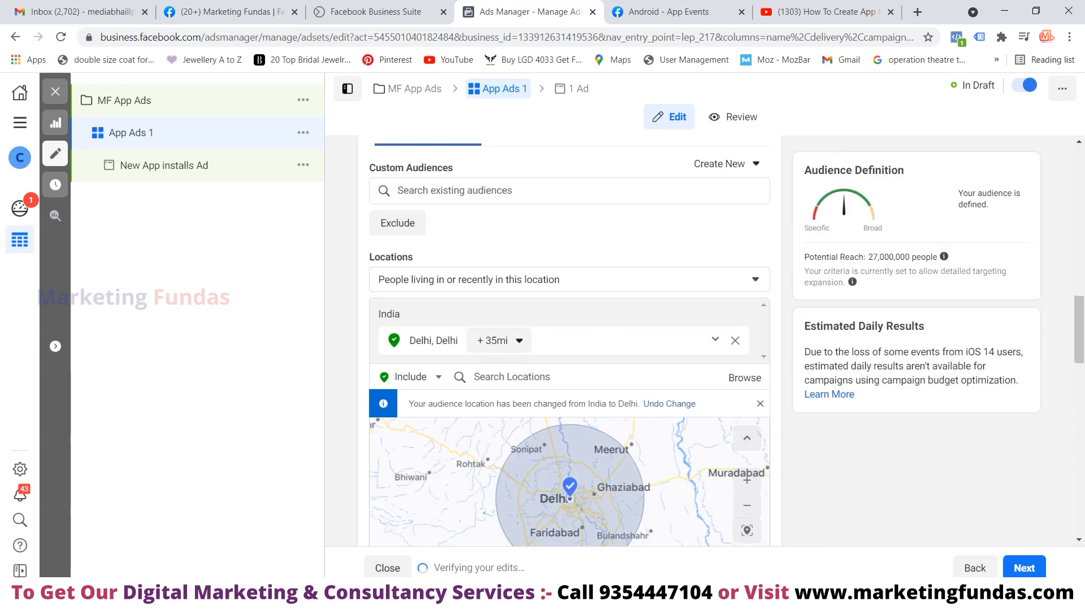
Limit the Delhi location to the current city only and target people living in or recently in this location.
{"action": "left_click", "coordinate": [500, 340]}
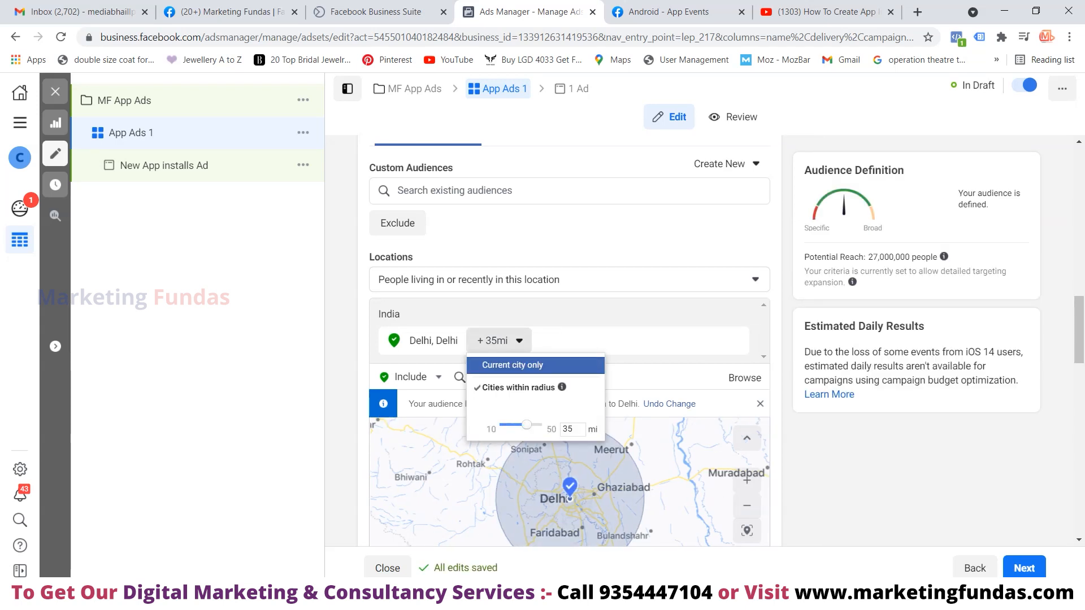
{"action": "left_click", "coordinate": [513, 365]}
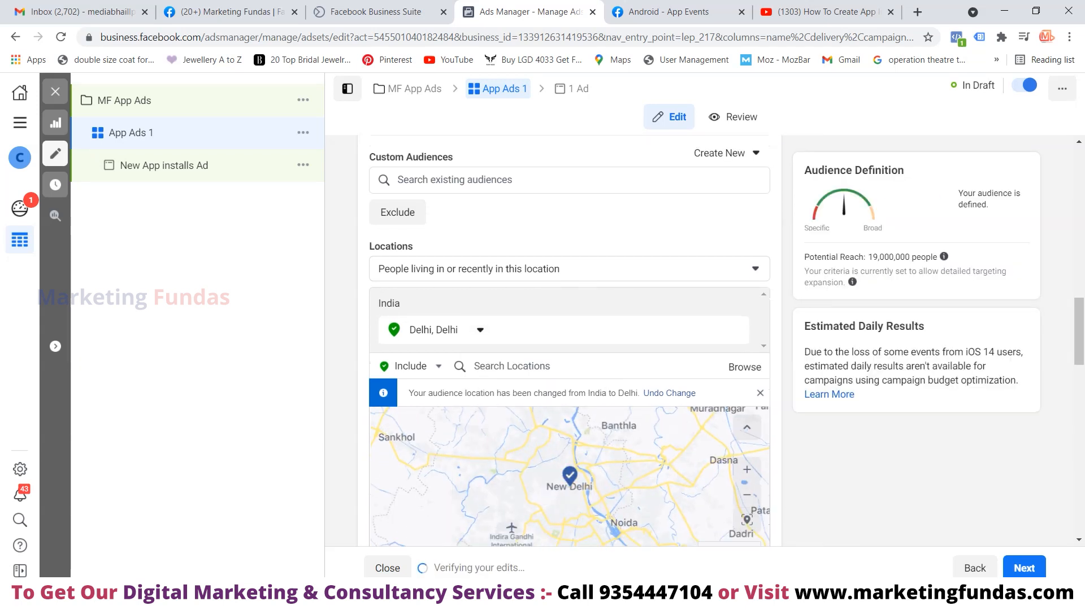
{"action": "scroll", "coordinate": [570, 339], "scroll_direction": "down", "scroll_amount": 4}
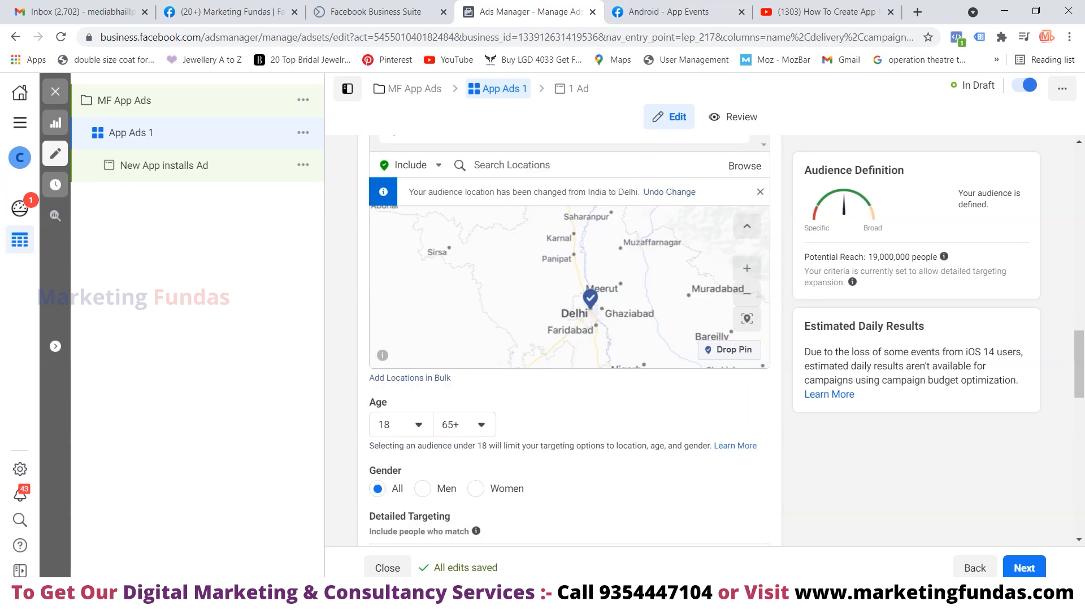
{"action": "scroll", "coordinate": [571, 274], "scroll_direction": "up", "scroll_amount": 8}
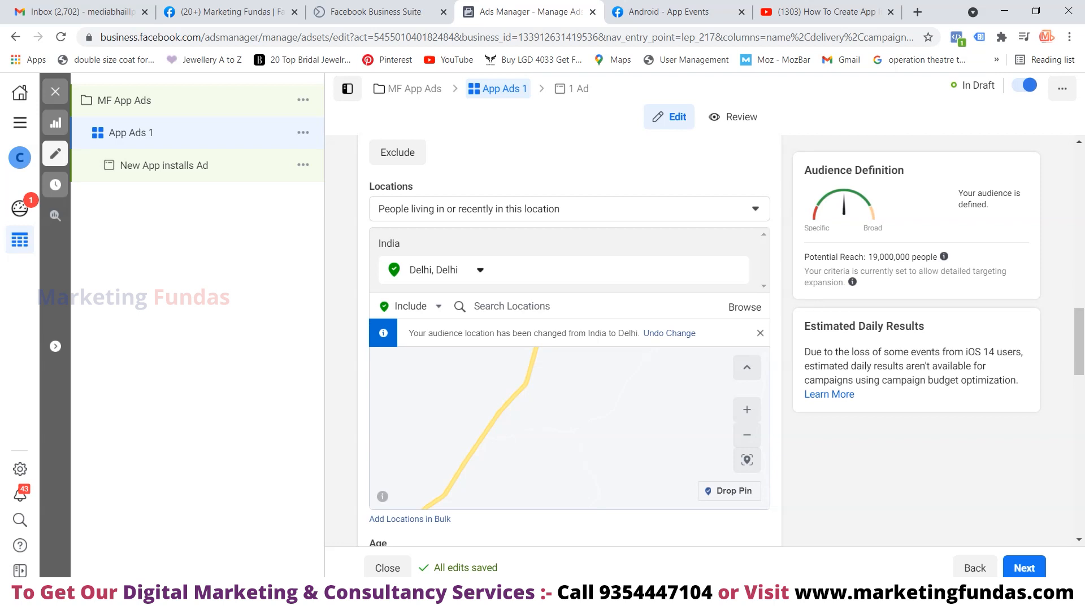
{"action": "left_click", "coordinate": [569, 209]}
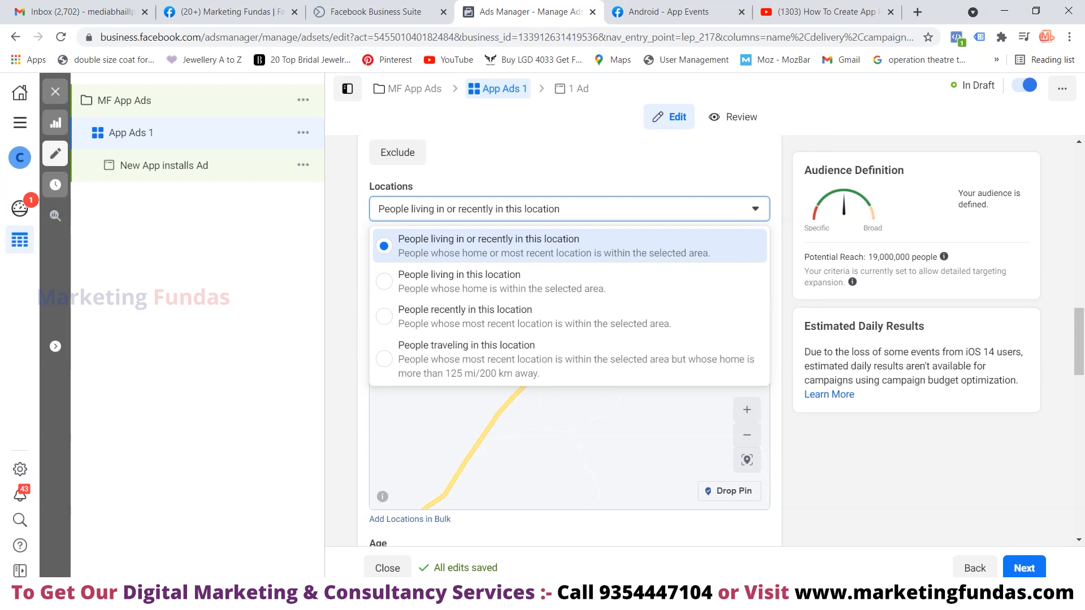
{"action": "left_click", "coordinate": [554, 247]}
Set the audience's minimum age to 20.
{"action": "scroll", "coordinate": [554, 282], "scroll_direction": "down", "scroll_amount": 4}
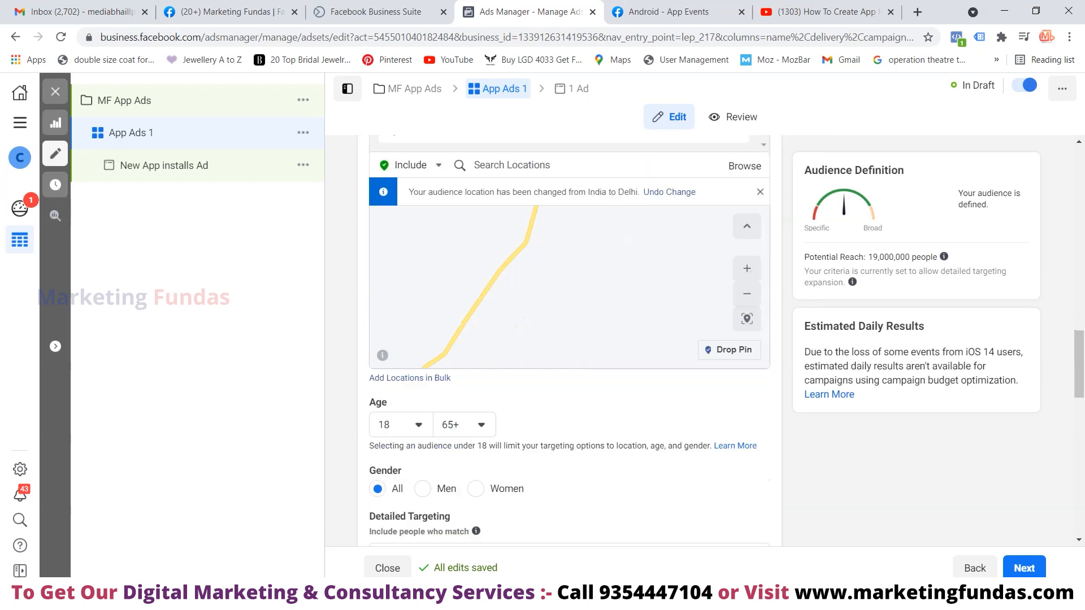
{"action": "scroll", "coordinate": [565, 338], "scroll_direction": "down", "scroll_amount": 3}
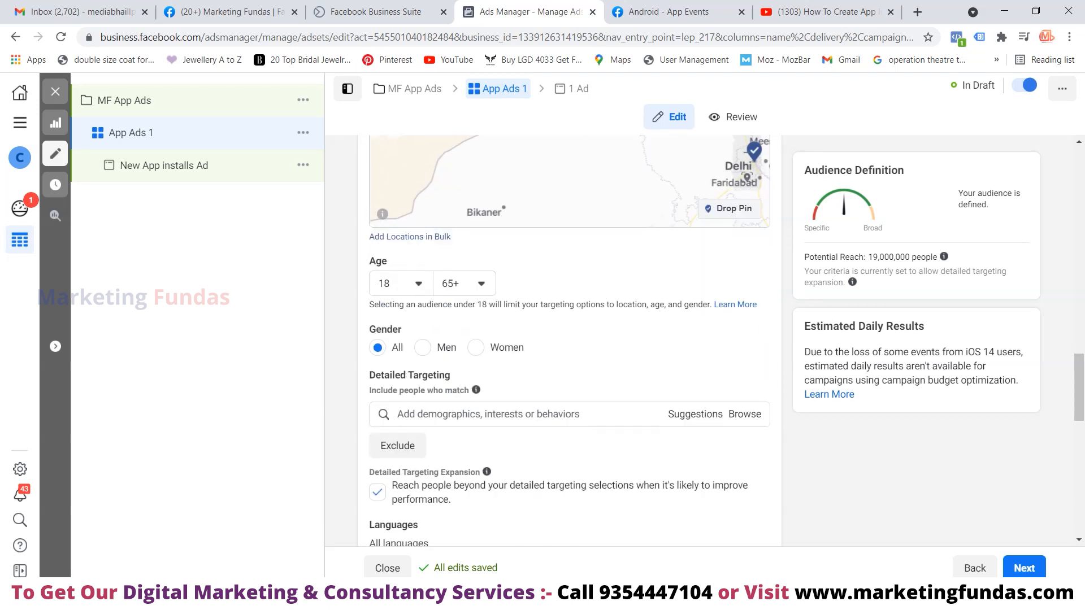
{"action": "left_click", "coordinate": [399, 283]}
{"action": "scroll", "coordinate": [430, 367], "scroll_direction": "down", "scroll_amount": 3}
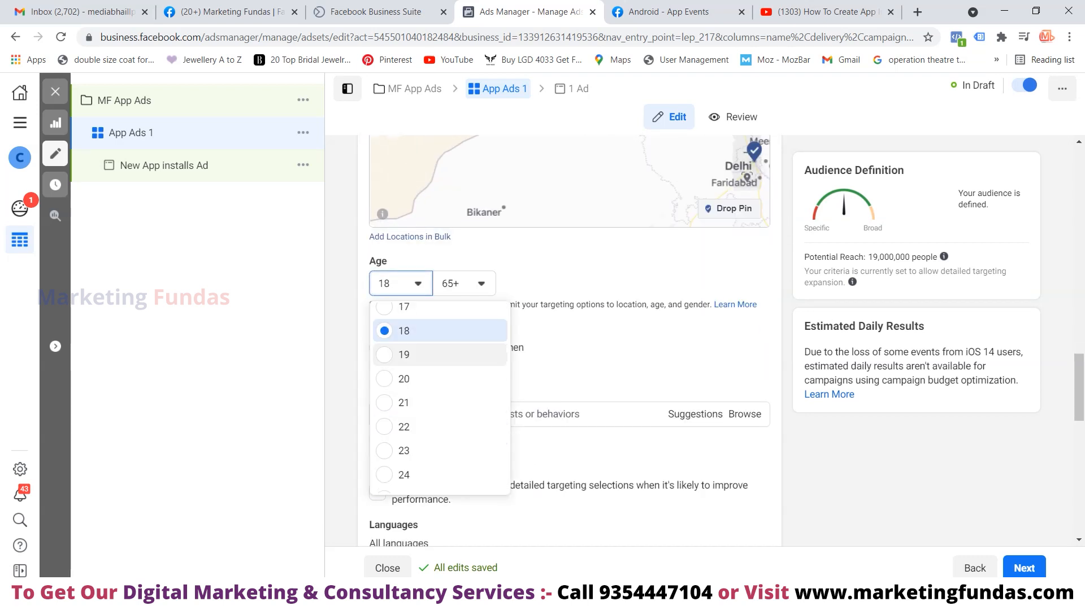
{"action": "scroll", "coordinate": [430, 367], "scroll_direction": "up", "scroll_amount": 2}
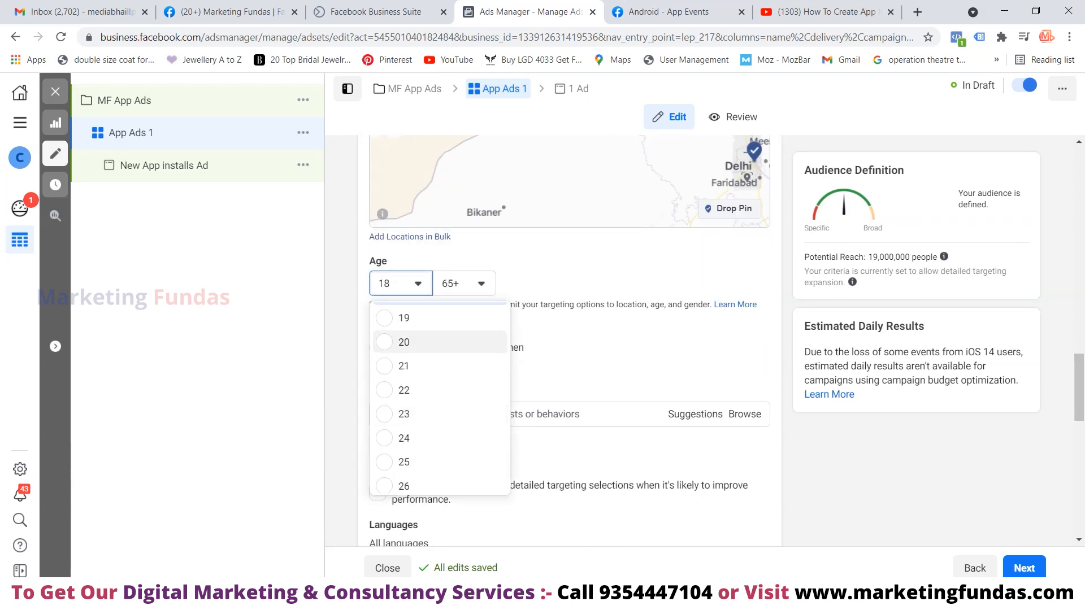
{"action": "left_click", "coordinate": [403, 342]}
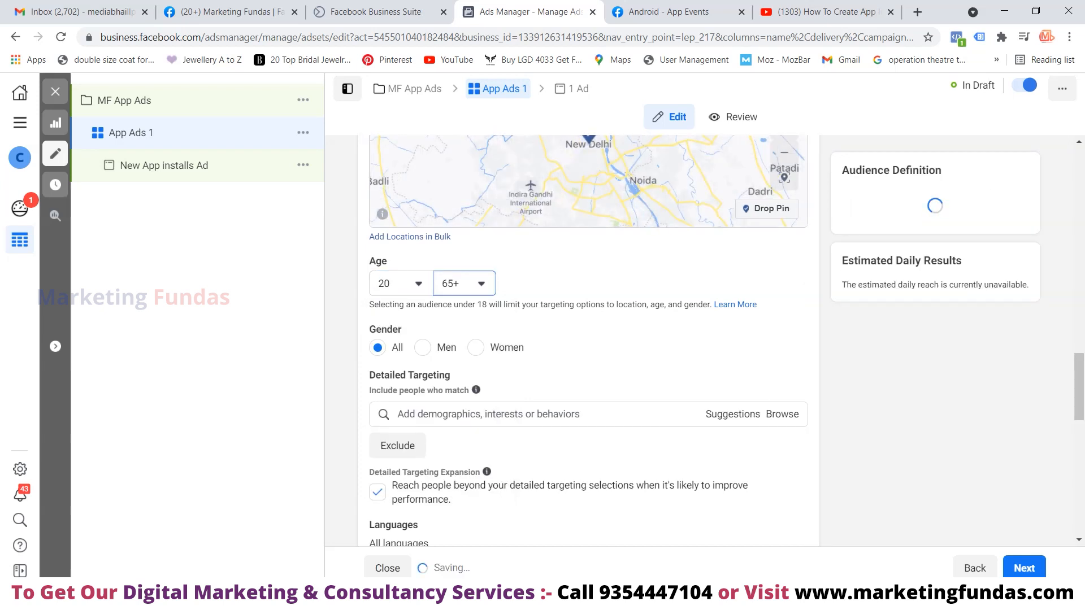
Set the audience's maximum age to 35.
{"action": "left_click", "coordinate": [464, 283]}
{"action": "scroll", "coordinate": [503, 348], "scroll_direction": "up", "scroll_amount": 6}
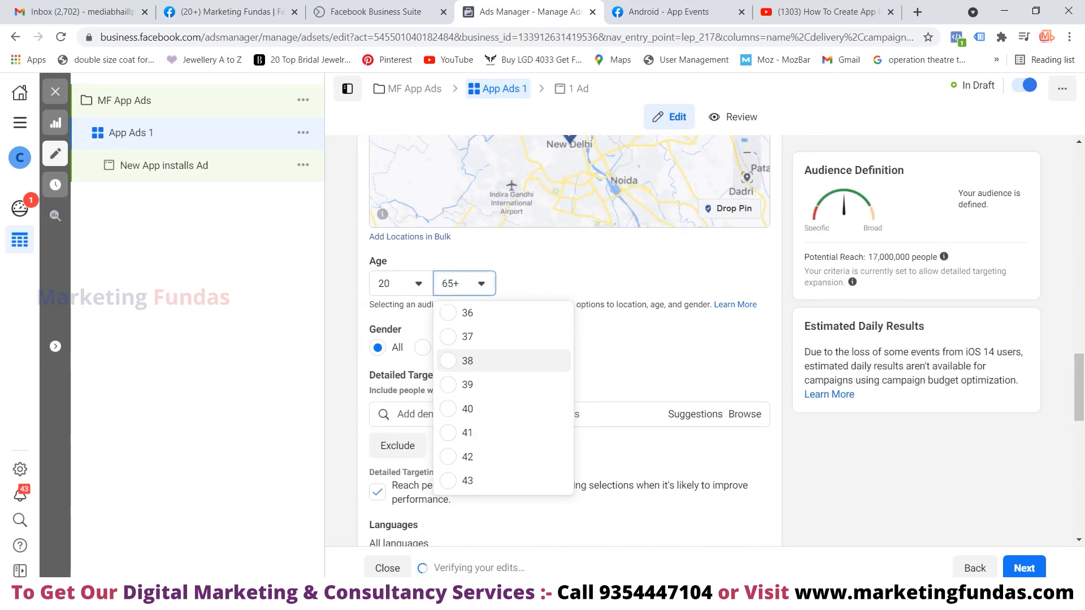
{"action": "left_click", "coordinate": [486, 397]}
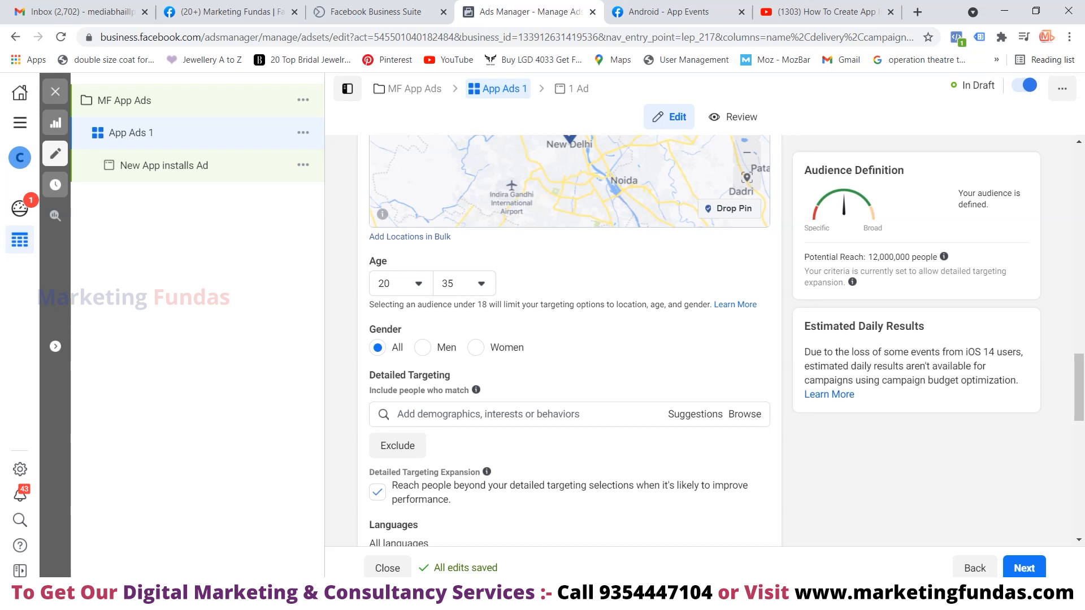
Examine the Demographics and Interests categories available for detailed targeting.
{"action": "left_click", "coordinate": [488, 414]}
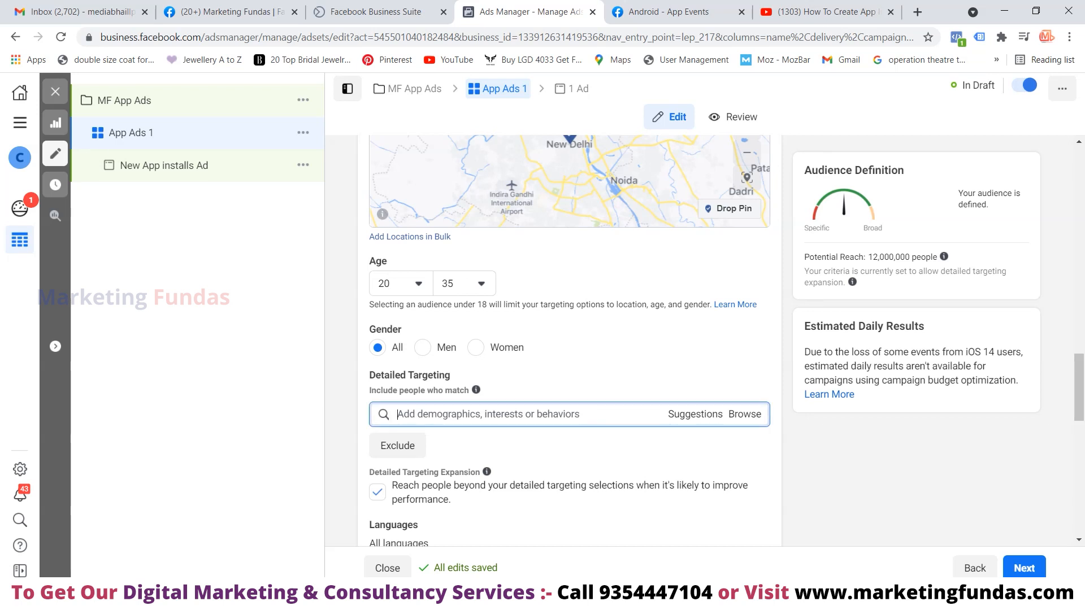
{"action": "scroll", "coordinate": [569, 339], "scroll_direction": "down", "scroll_amount": 1}
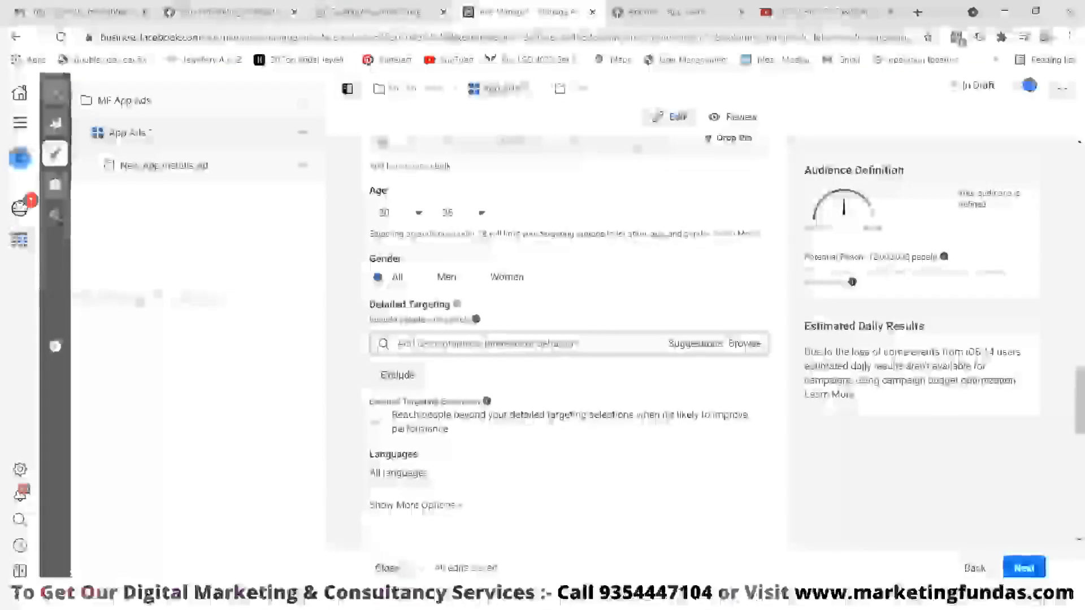
{"action": "left_click", "coordinate": [744, 343]}
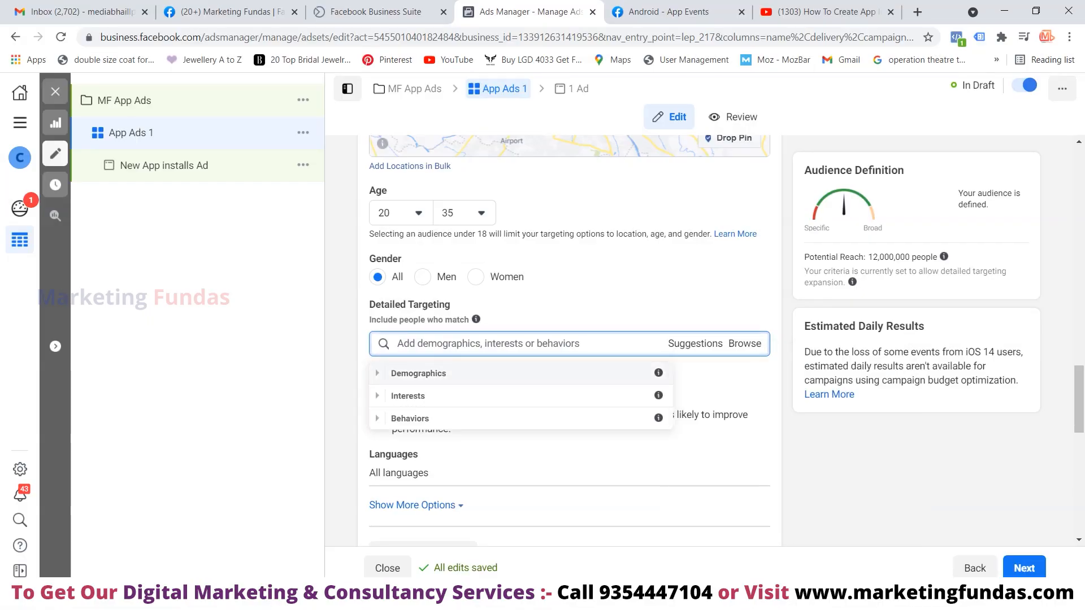
{"action": "left_click", "coordinate": [419, 373]}
{"action": "left_click", "coordinate": [421, 395]}
{"action": "scroll", "coordinate": [520, 452], "scroll_direction": "down", "scroll_amount": 6}
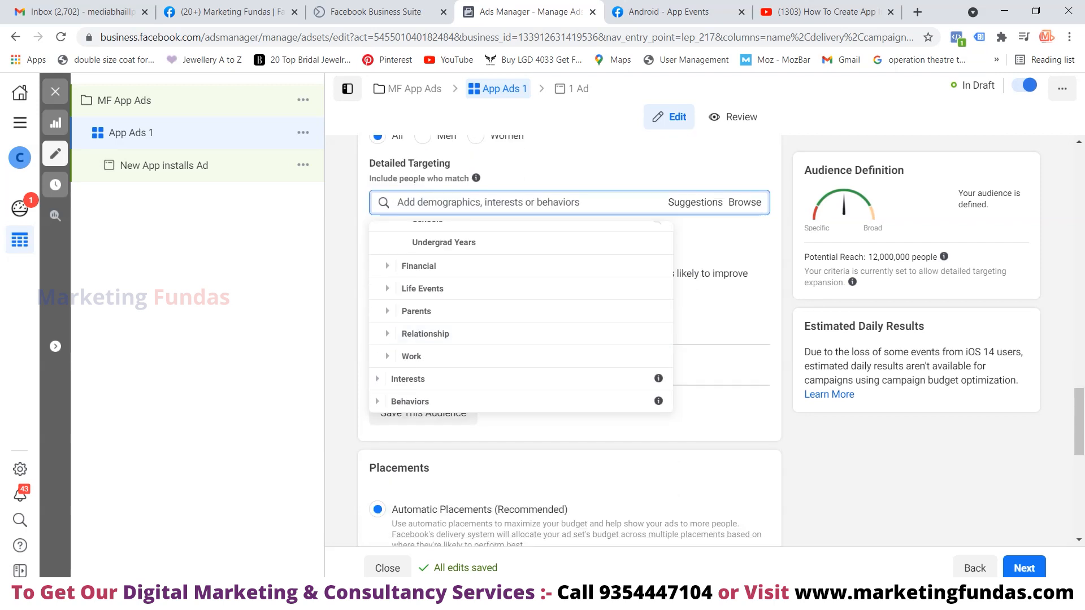
{"action": "left_click", "coordinate": [407, 379]}
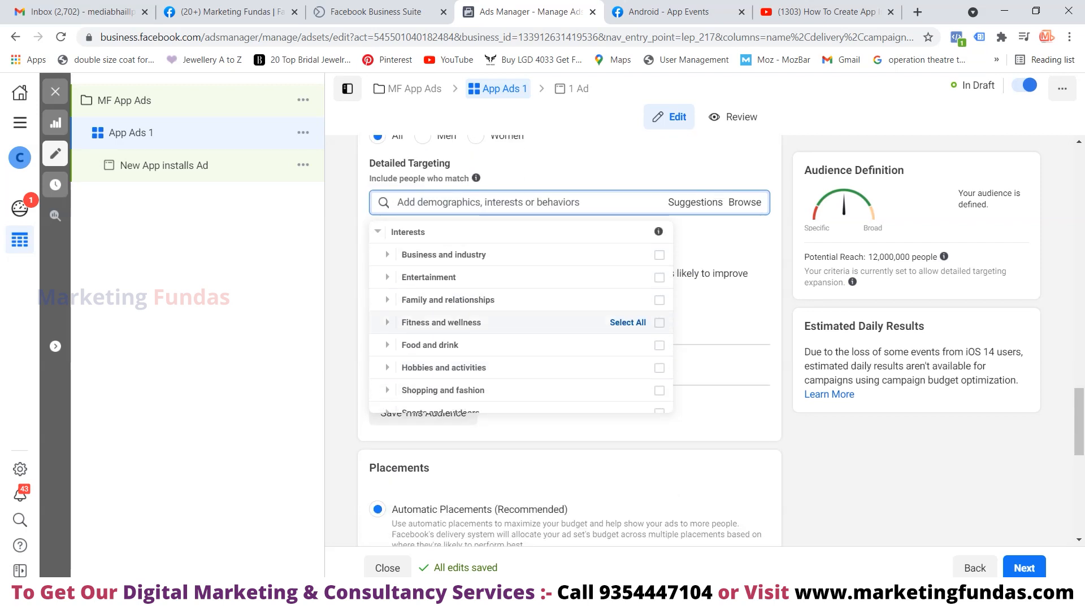
{"action": "scroll", "coordinate": [519, 294], "scroll_direction": "down", "scroll_amount": 1}
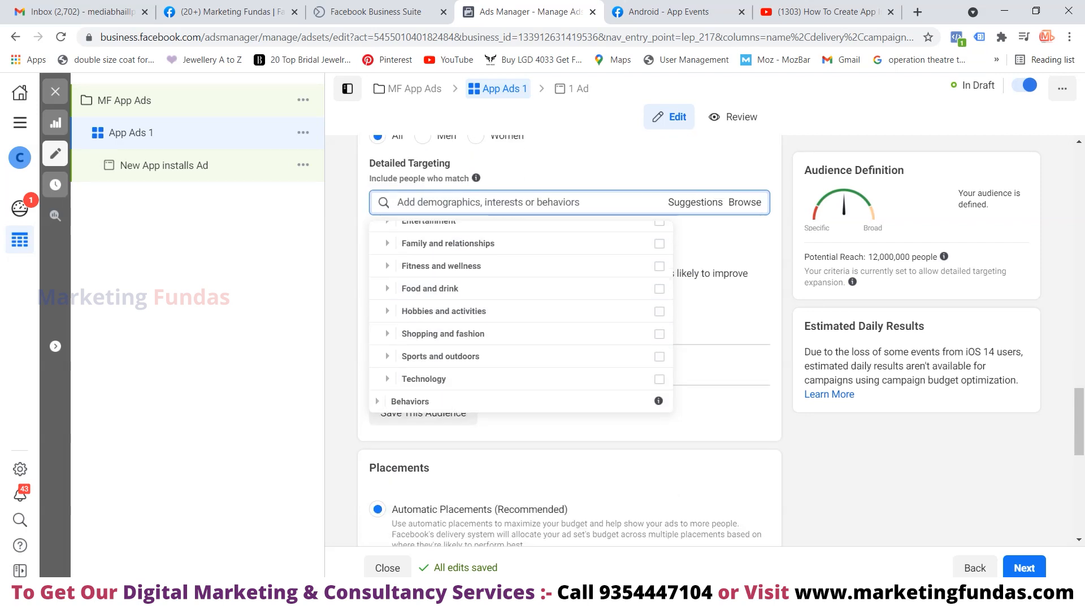
{"action": "key", "text": "Escape"}
Search detailed targeting for digital marketing and include people with the Digital marketing interest.
{"action": "mouse_move", "coordinate": [487, 259]}
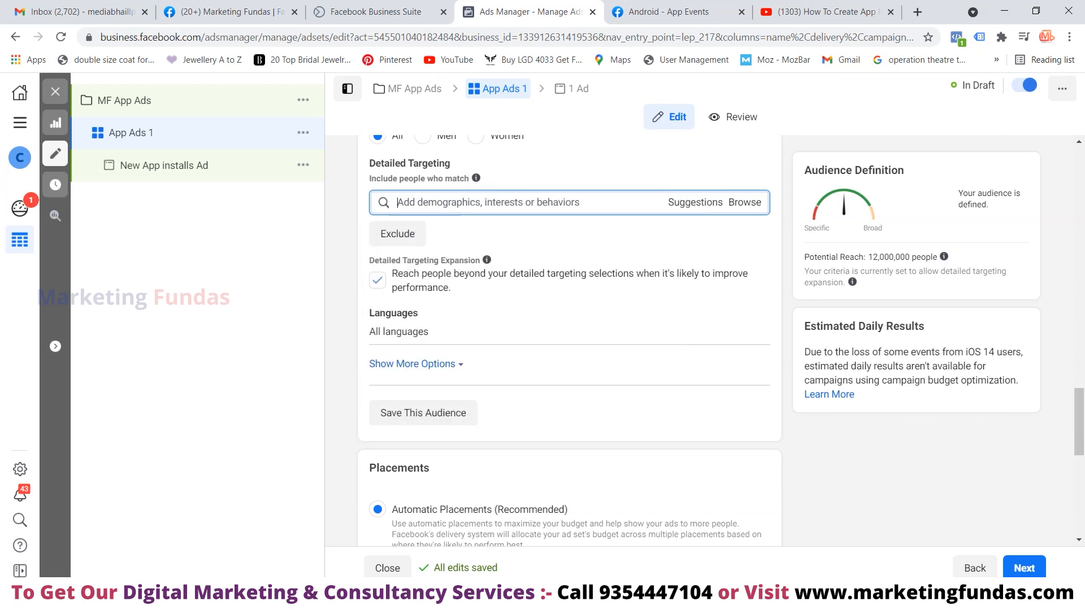
{"action": "type", "text": "digits+"}
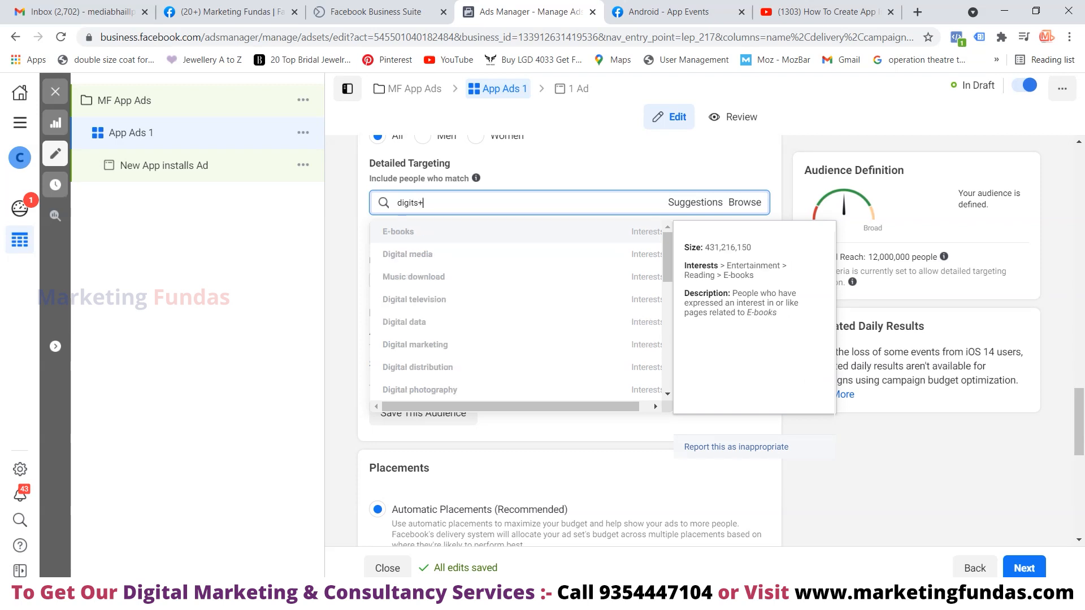
{"action": "type", "text": "al mar"}
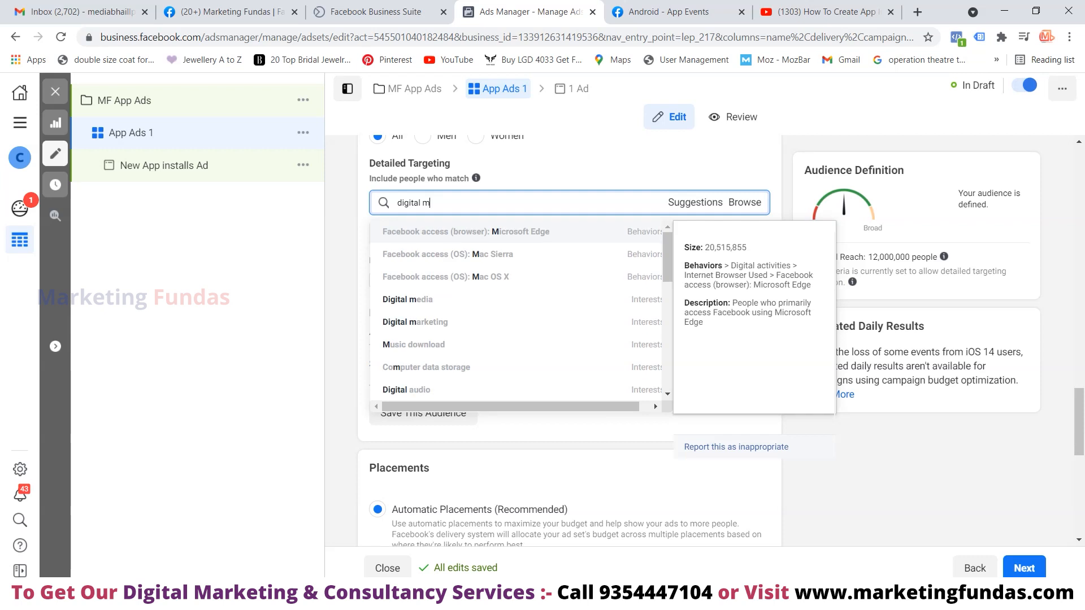
{"action": "type", "text": "keting"}
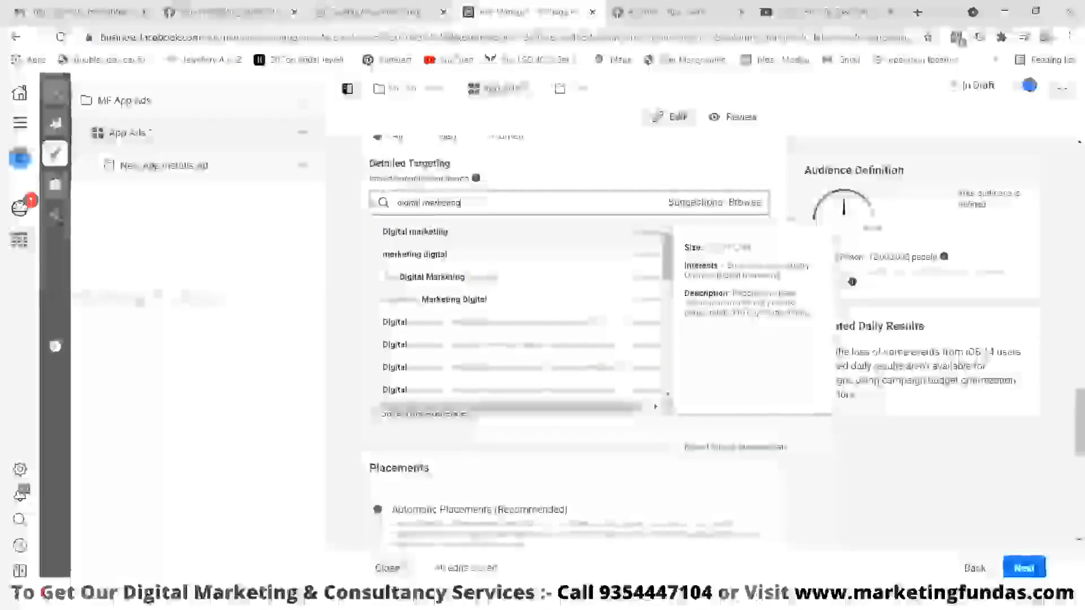
{"action": "left_click", "coordinate": [415, 231]}
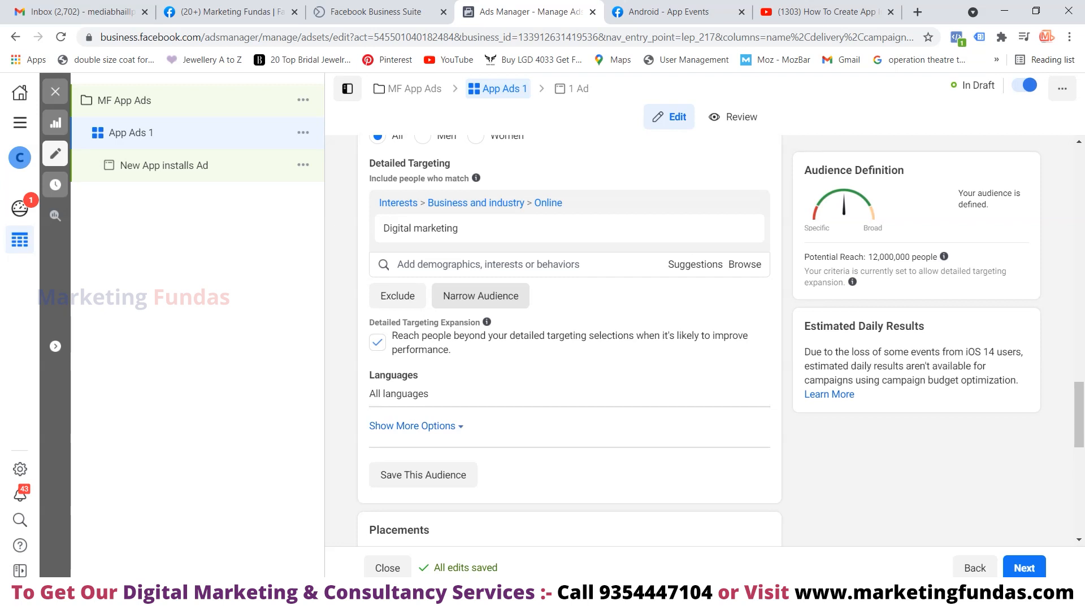
Narrow the audience so that people must also match the Social media marketing interest.
{"action": "left_click", "coordinate": [480, 296]}
{"action": "left_click", "coordinate": [488, 313]}
{"action": "type", "text": "Social m"}
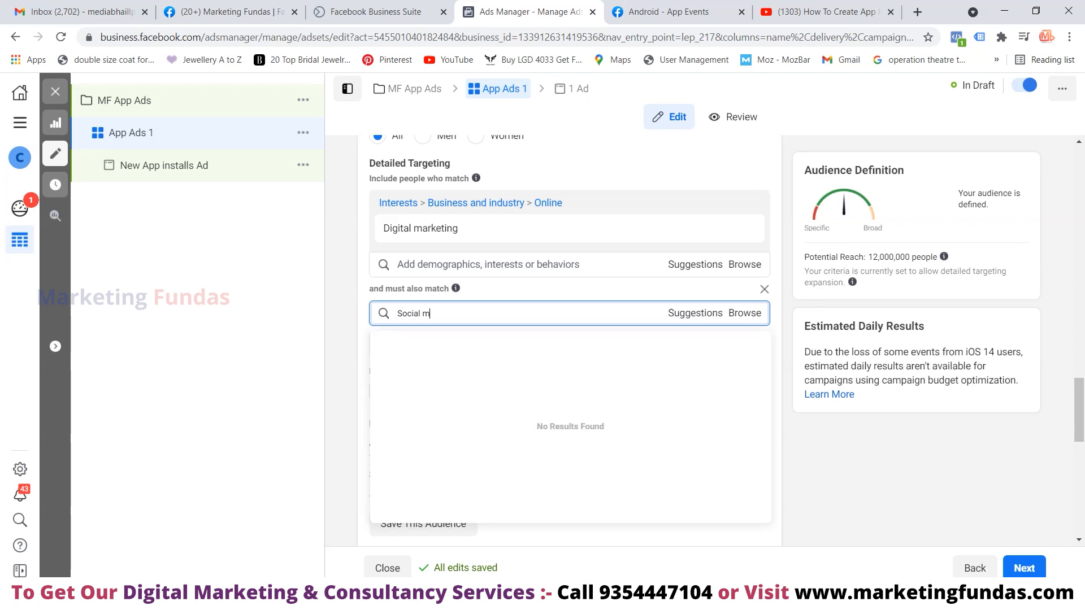
{"action": "type", "text": "edia marketing"}
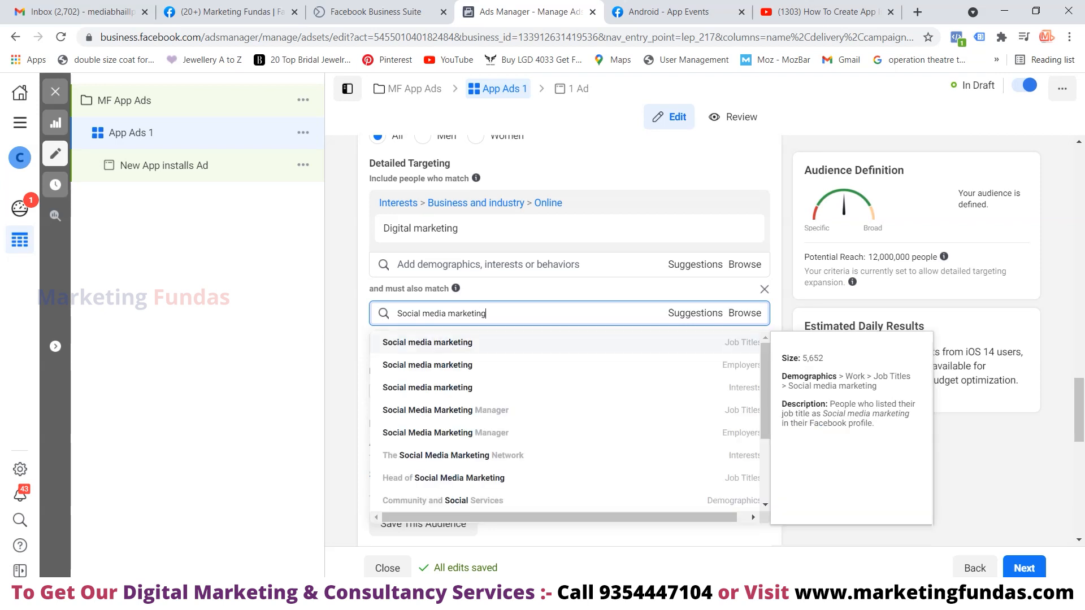
{"action": "left_click", "coordinate": [428, 388]}
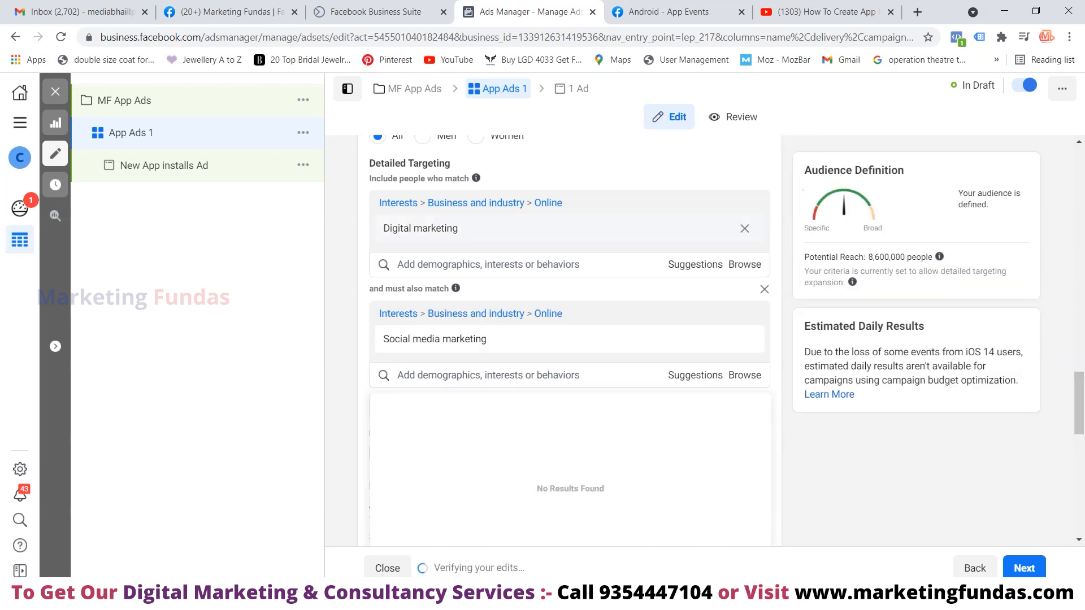
{"action": "key", "text": "Escape"}
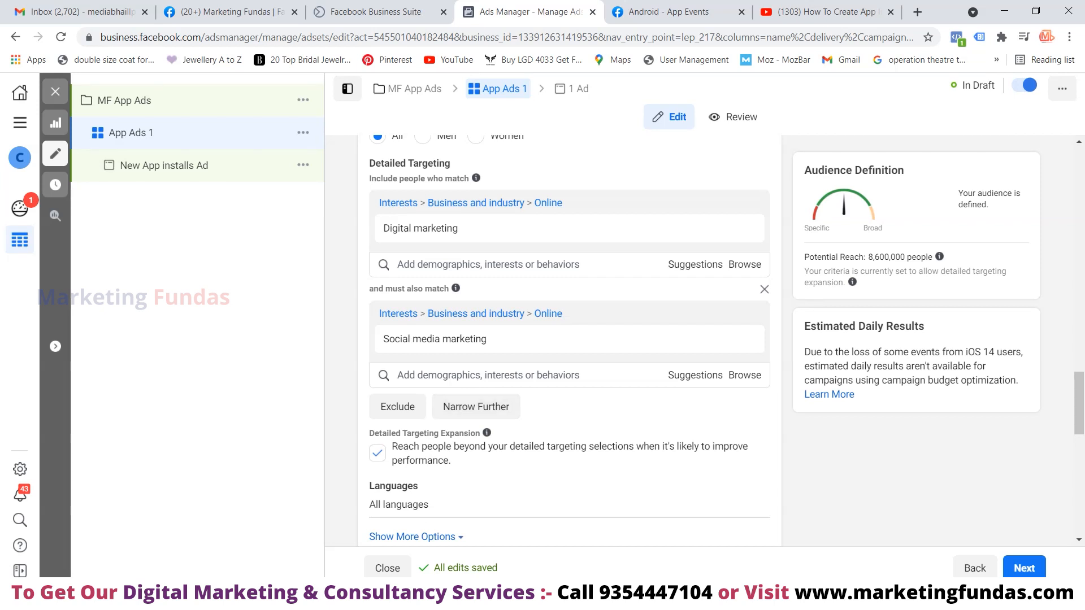
Turn off Detailed Targeting Expansion so ads do not reach people beyond the detailed targeting selections.
{"action": "left_click", "coordinate": [377, 452]}
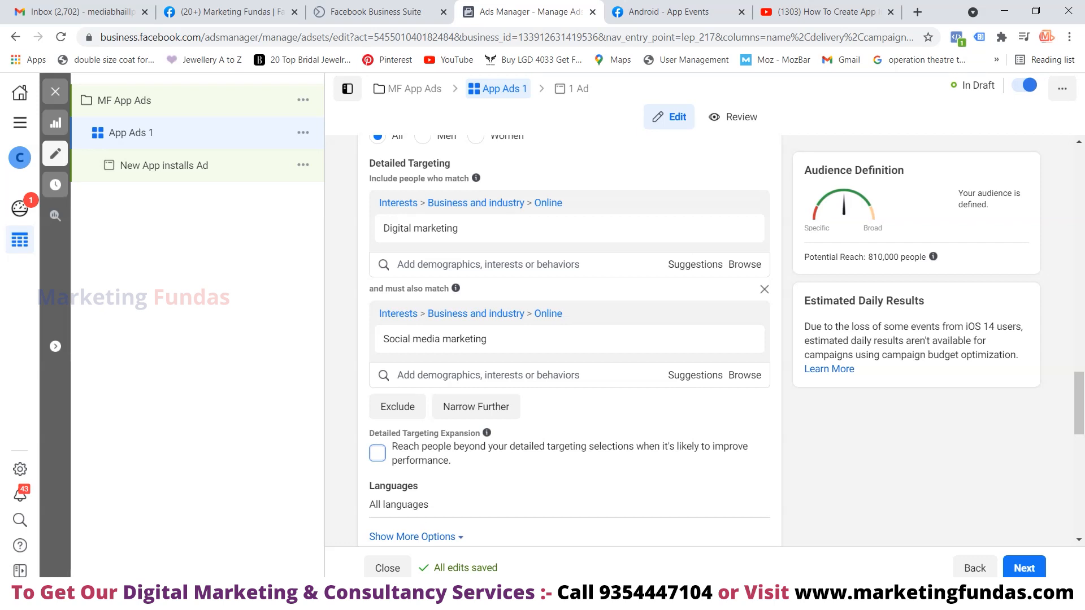
{"action": "left_click", "coordinate": [377, 453]}
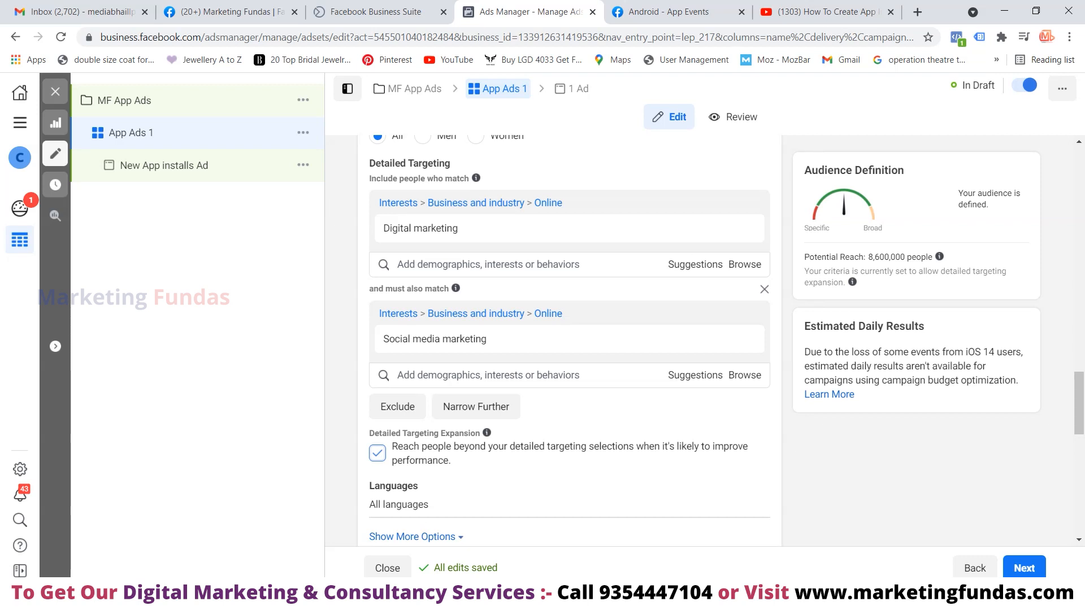
{"action": "left_click", "coordinate": [378, 453]}
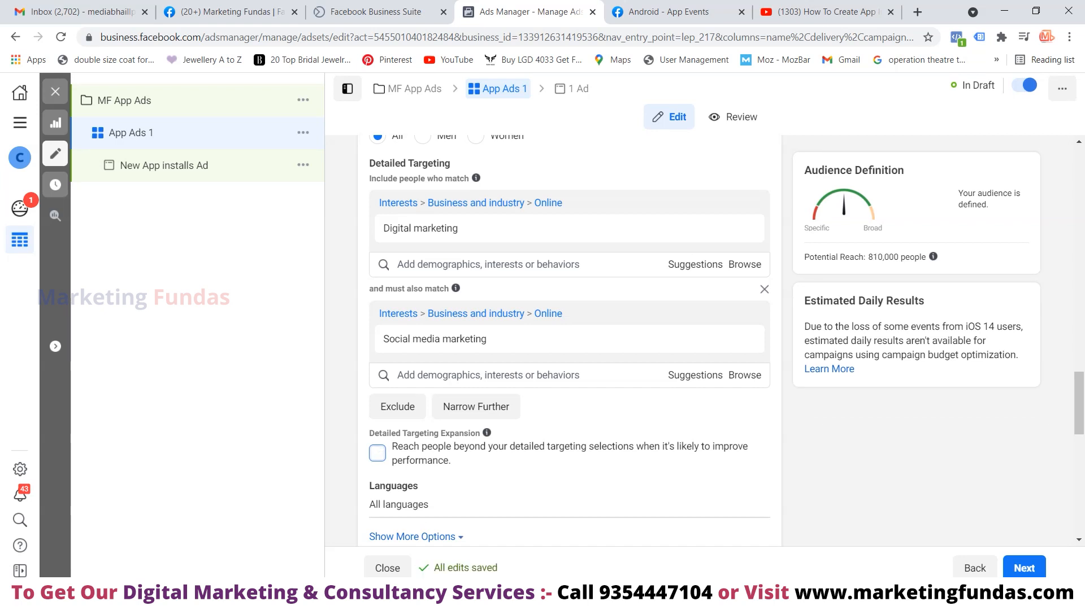
Reveal the additional audience options and examine the available connection types for Facebook Pages, apps and events.
{"action": "scroll", "coordinate": [569, 339], "scroll_direction": "down", "scroll_amount": 1}
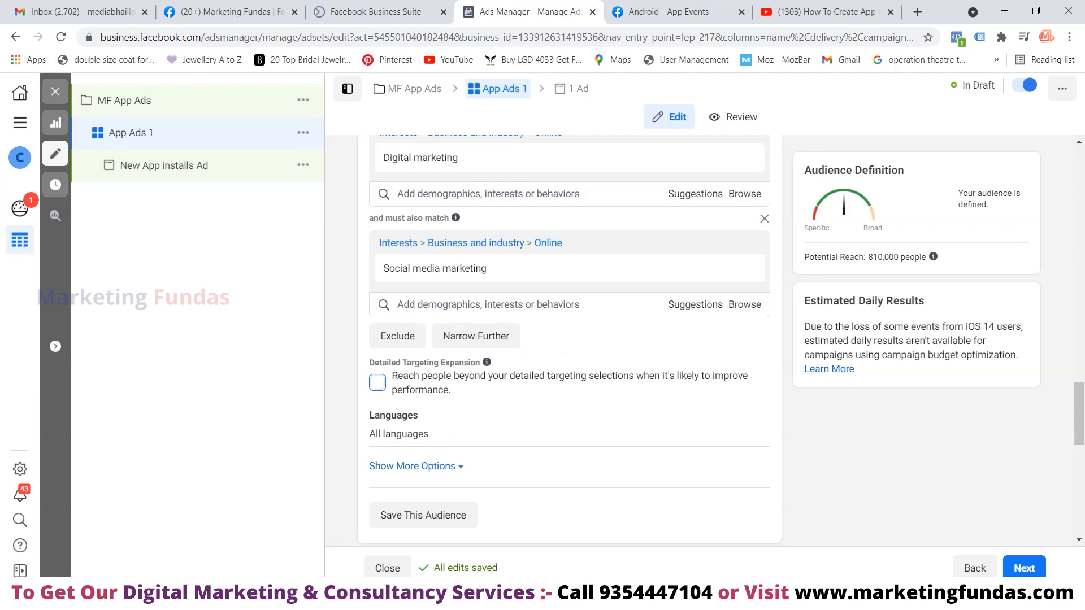
{"action": "left_click", "coordinate": [416, 466]}
{"action": "scroll", "coordinate": [416, 466], "scroll_direction": "down", "scroll_amount": 9}
{"action": "scroll", "coordinate": [415, 466], "scroll_direction": "up", "scroll_amount": 4}
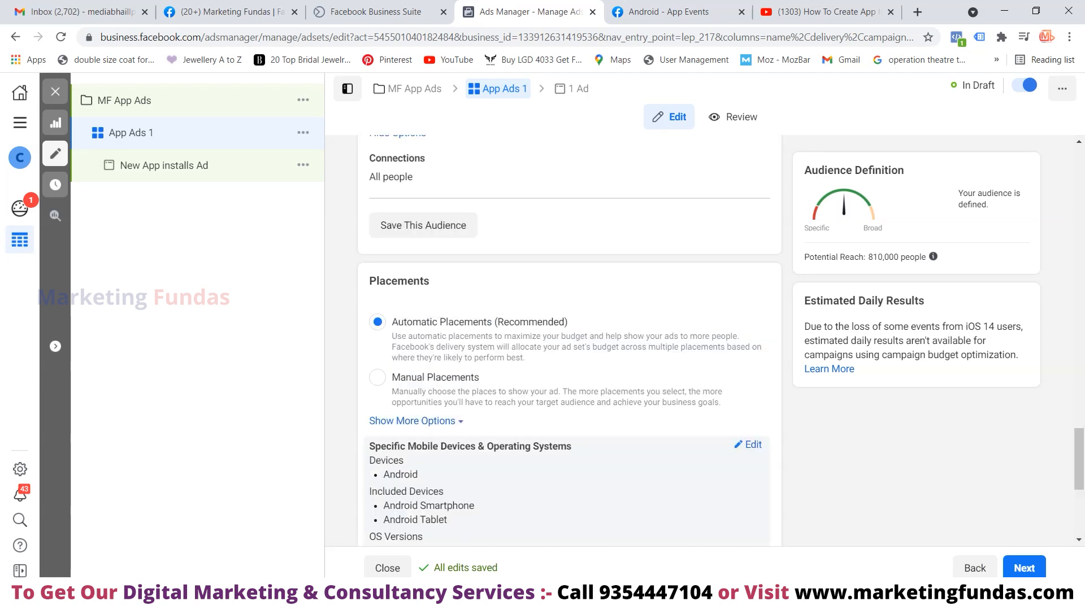
{"action": "scroll", "coordinate": [396, 288], "scroll_direction": "up", "scroll_amount": 4}
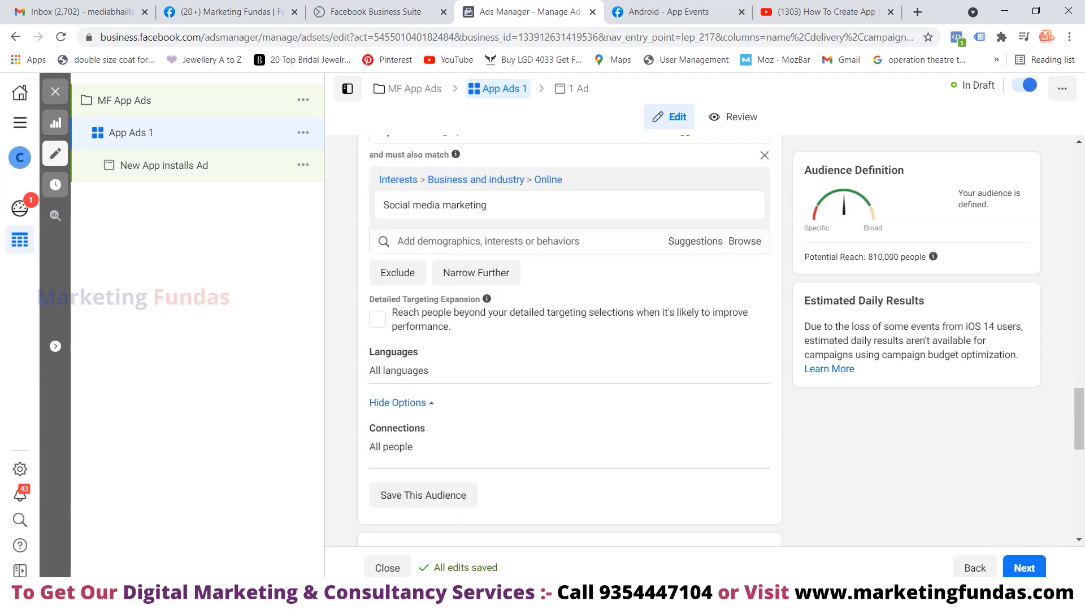
{"action": "left_click", "coordinate": [751, 428]}
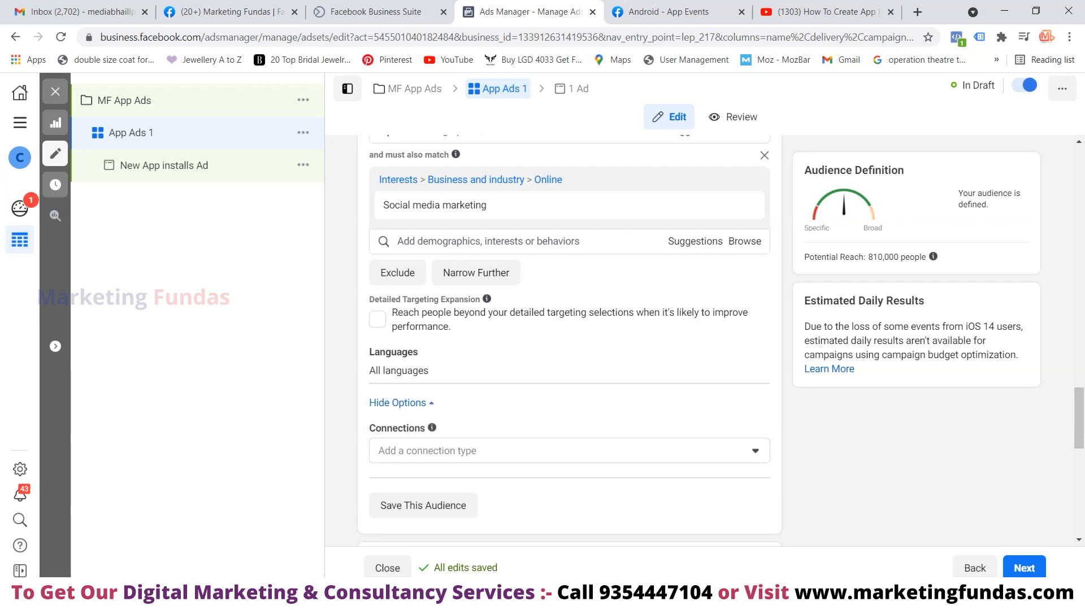
{"action": "left_click", "coordinate": [475, 451]}
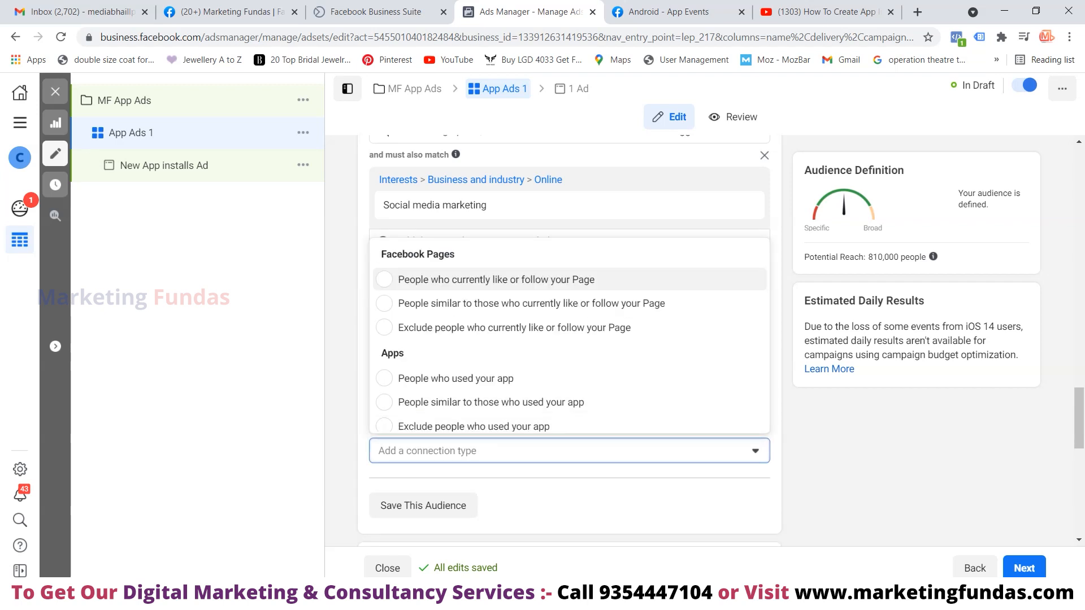
{"action": "scroll", "coordinate": [570, 336], "scroll_direction": "down", "scroll_amount": 1}
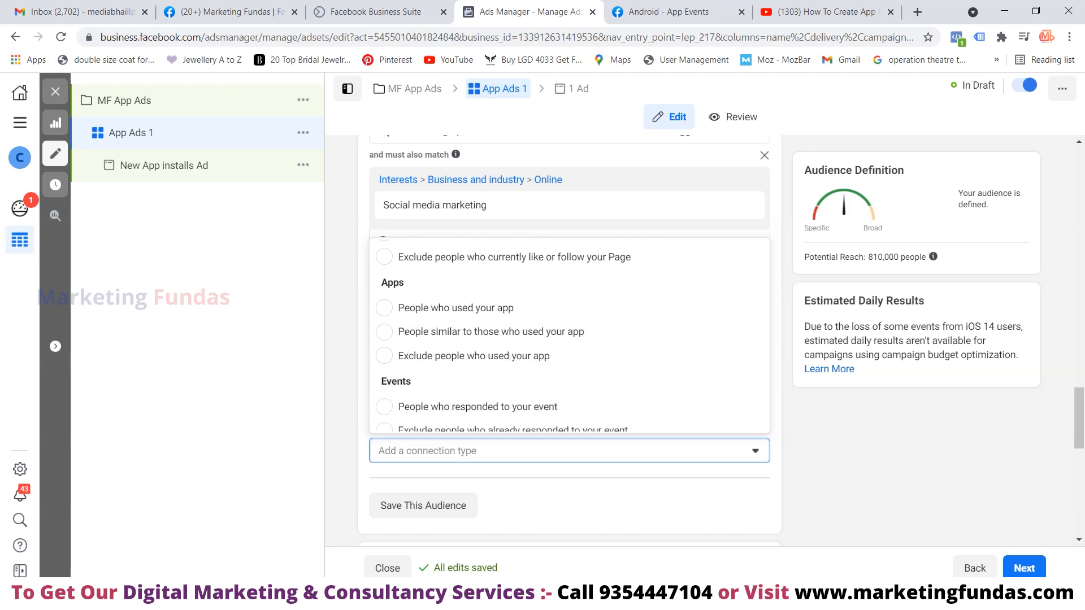
{"action": "scroll", "coordinate": [570, 336], "scroll_direction": "down", "scroll_amount": 1}
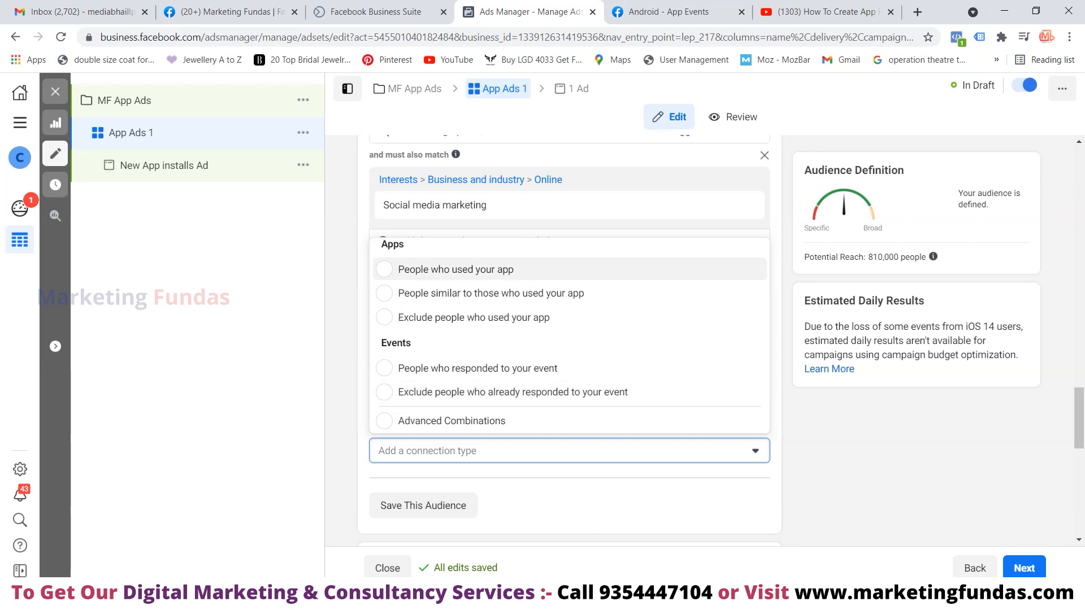
{"action": "scroll", "coordinate": [564, 293], "scroll_direction": "up", "scroll_amount": 2}
{"action": "scroll", "coordinate": [565, 292], "scroll_direction": "down", "scroll_amount": 2}
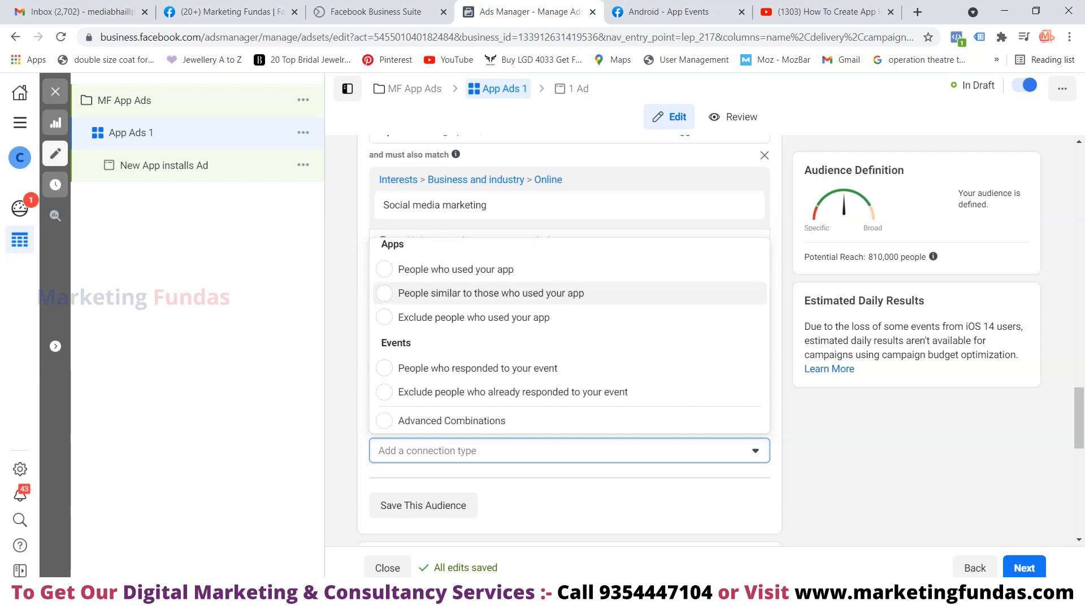
{"action": "scroll", "coordinate": [565, 339], "scroll_direction": "up", "scroll_amount": 1}
{"action": "scroll", "coordinate": [565, 333], "scroll_direction": "up", "scroll_amount": 2}
{"action": "scroll", "coordinate": [565, 333], "scroll_direction": "down", "scroll_amount": 1}
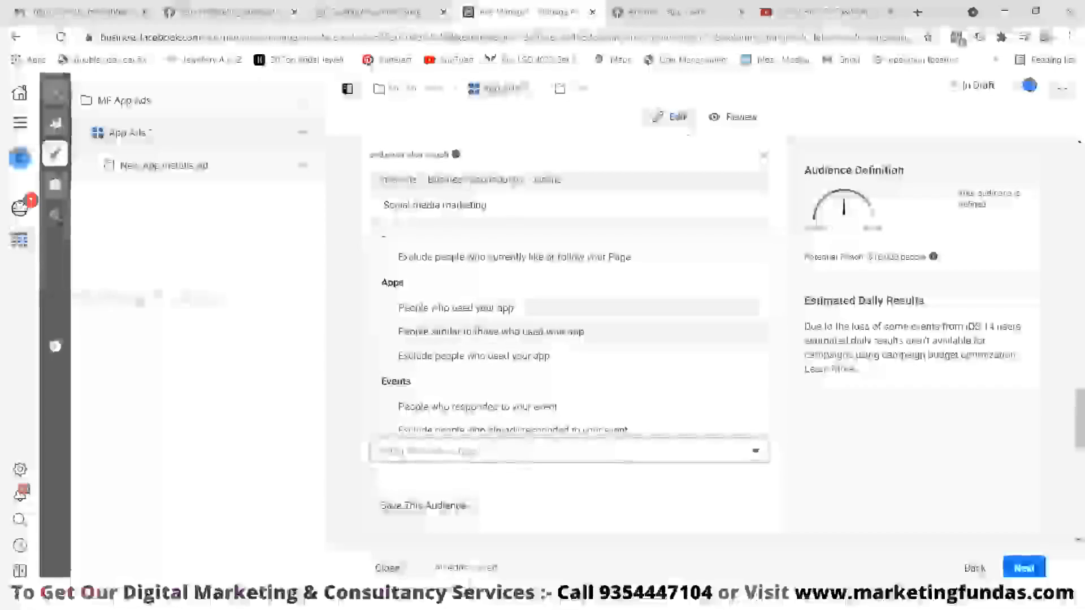
{"action": "scroll", "coordinate": [568, 308], "scroll_direction": "down", "scroll_amount": 1}
{"action": "key", "text": "Escape"}
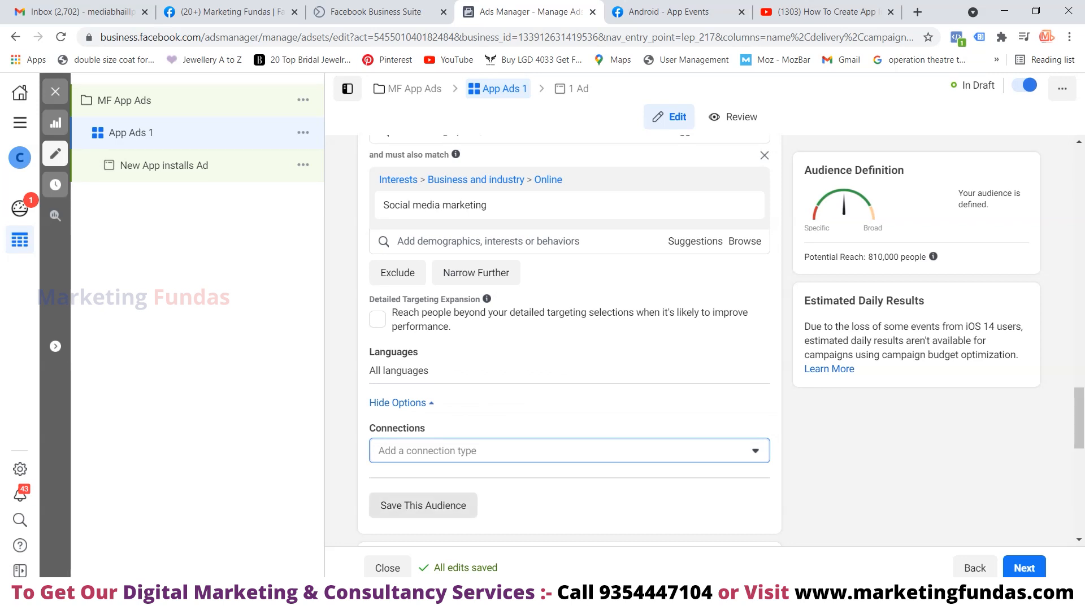
{"action": "left_click", "coordinate": [423, 505]}
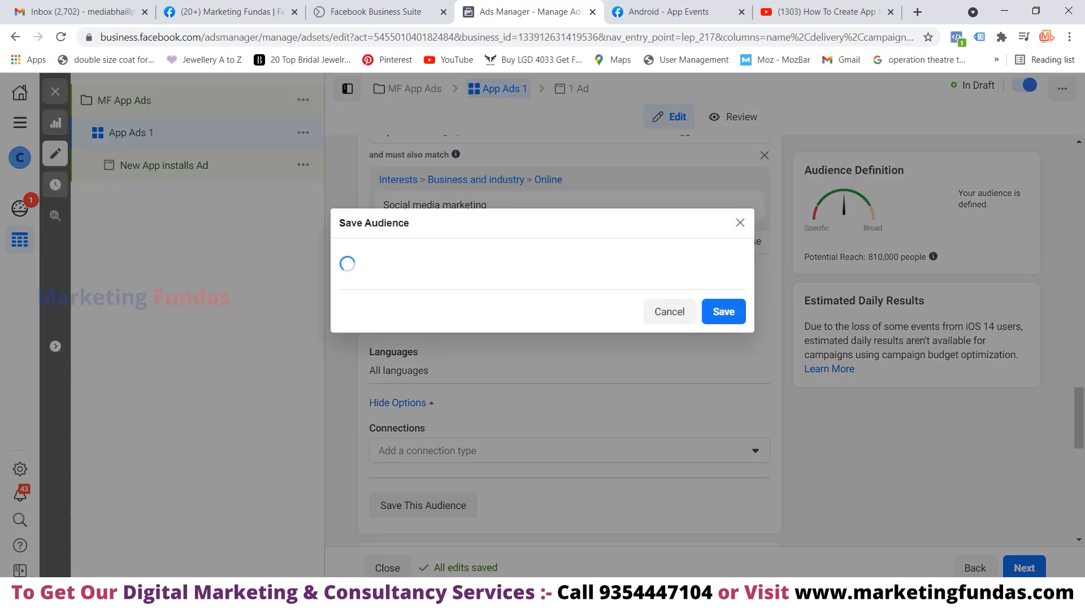
{"action": "left_click", "coordinate": [518, 240]}
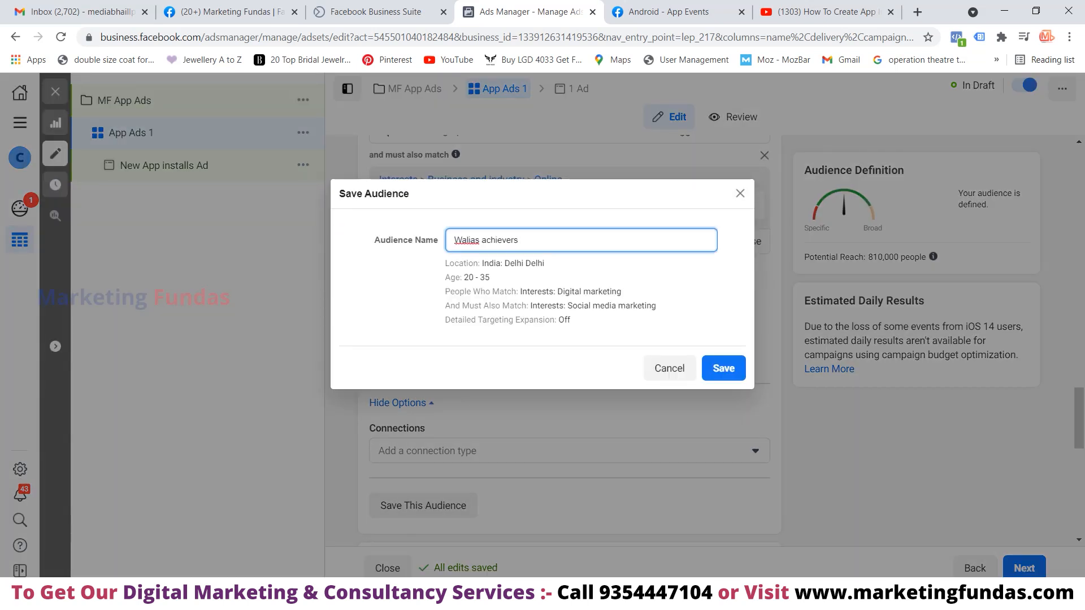
{"action": "key", "text": "BackSpace"}
{"action": "key", "text": "BackSpace"}
{"action": "key", "text": "BackSpace"}
{"action": "key", "text": "BackSpace"}
{"action": "key", "text": "BackSpace"}
{"action": "key", "text": "BackSpace"}
{"action": "key", "text": "BackSpace"}
{"action": "key", "text": "BackSpace"}
{"action": "key", "text": "BackSpace"}
{"action": "key", "text": "BackSpace"}
{"action": "key", "text": "BackSpace"}
{"action": "key", "text": "BackSpace"}
{"action": "key", "text": "BackSpace"}
{"action": "key", "text": "BackSpace"}
{"action": "key", "text": "BackSpace"}
{"action": "key", "text": "BackSpace"}
{"action": "type", "text": "M"}
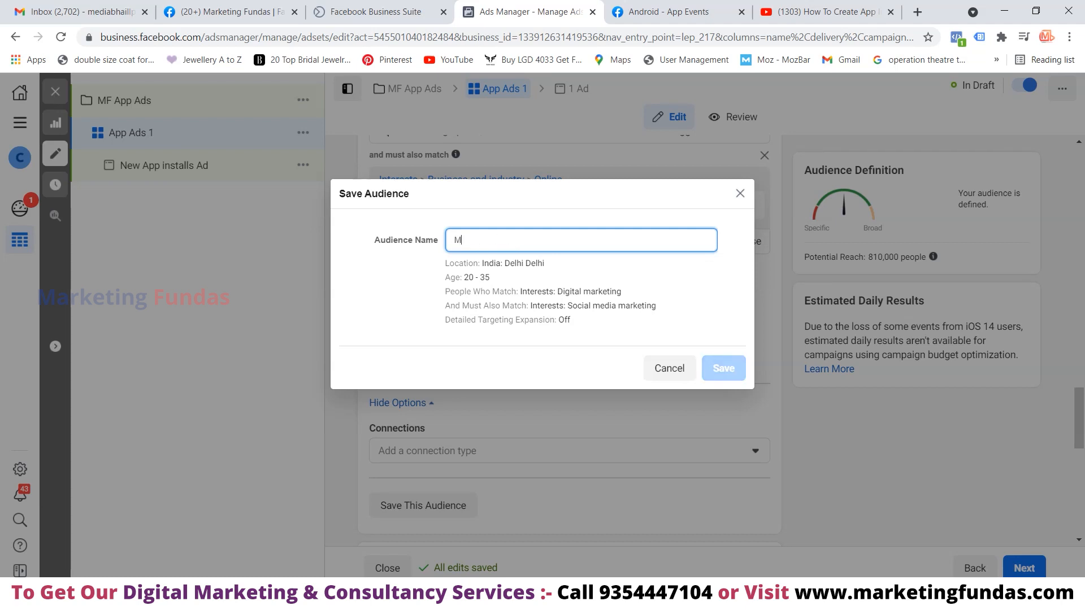
{"action": "type", "text": "MF AP"}
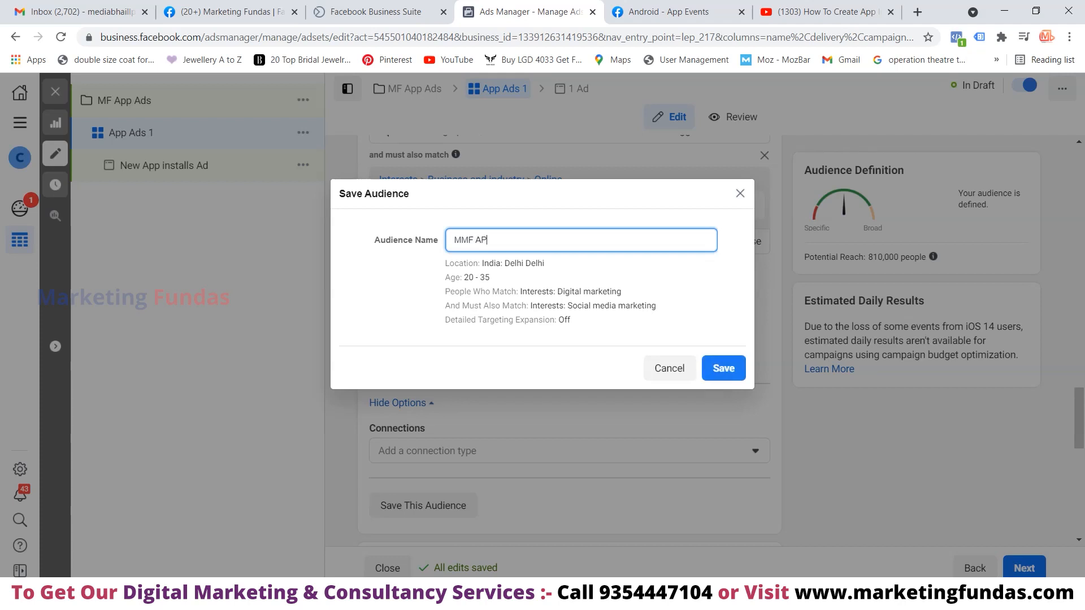
{"action": "key", "text": "BackSpace"}
{"action": "key", "text": "BackSpace"}
{"action": "key", "text": "BackSpace"}
{"action": "key", "text": "BackSpace"}
{"action": "key", "text": "BackSpace"}
{"action": "type", "text": "f App ads1"}
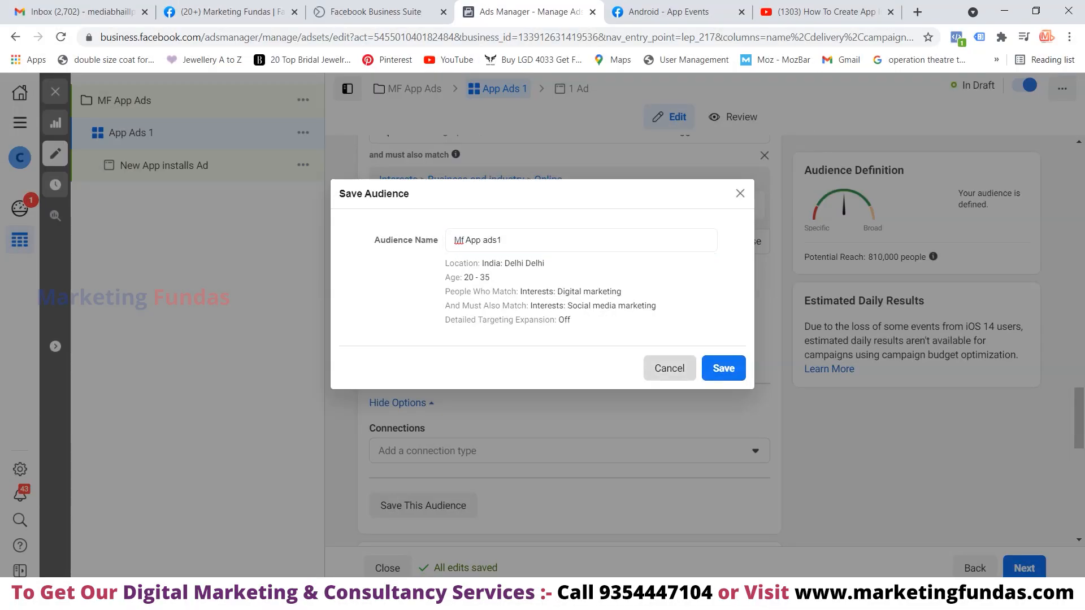
{"action": "left_click", "coordinate": [670, 368]}
Switch the ad set to Manual Placements and examine the selectable placements, from feeds and stories to apps and sites.
{"action": "scroll", "coordinate": [669, 367], "scroll_direction": "down", "scroll_amount": 5}
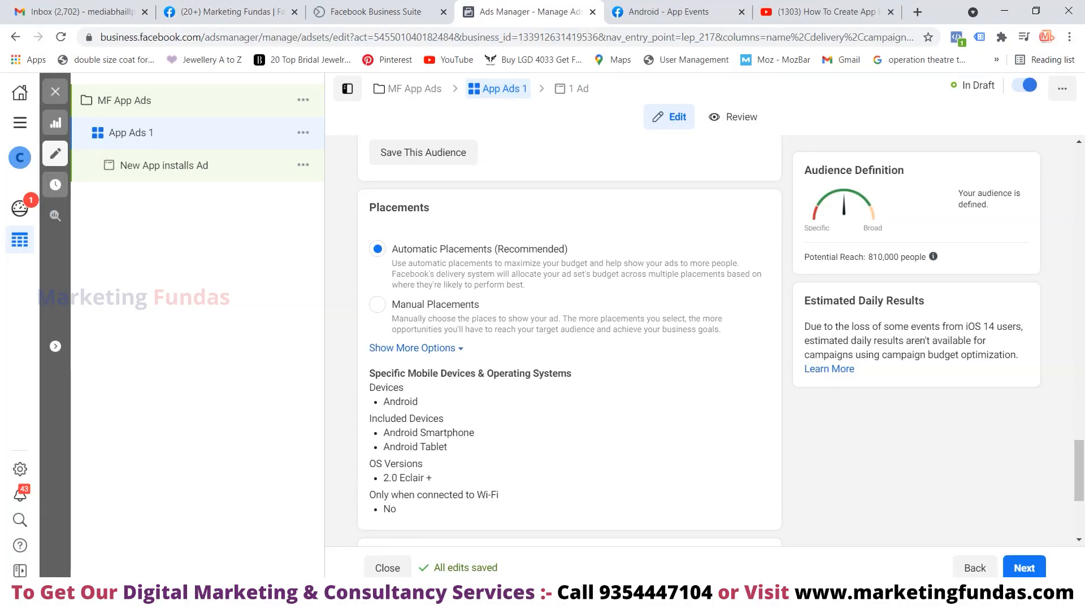
{"action": "left_click", "coordinate": [377, 304]}
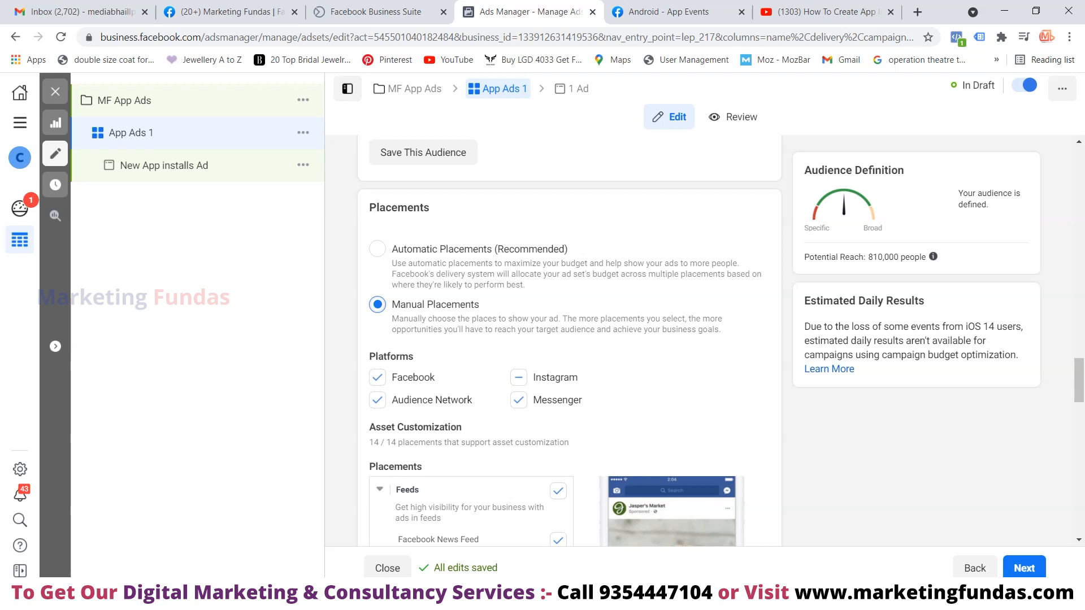
{"action": "scroll", "coordinate": [569, 339], "scroll_direction": "down", "scroll_amount": 5}
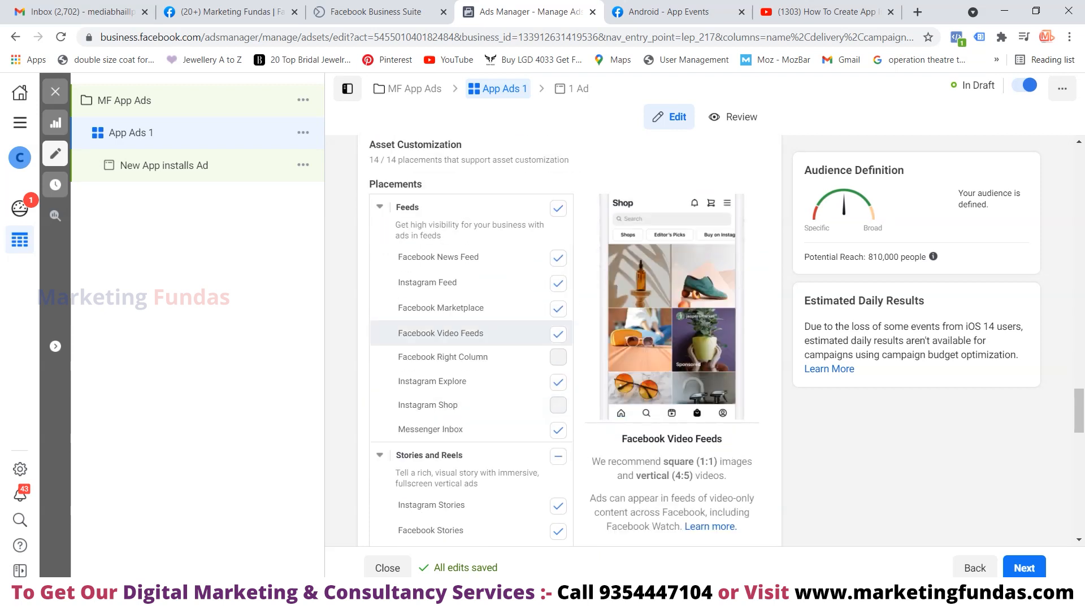
{"action": "scroll", "coordinate": [469, 339], "scroll_direction": "down", "scroll_amount": 4}
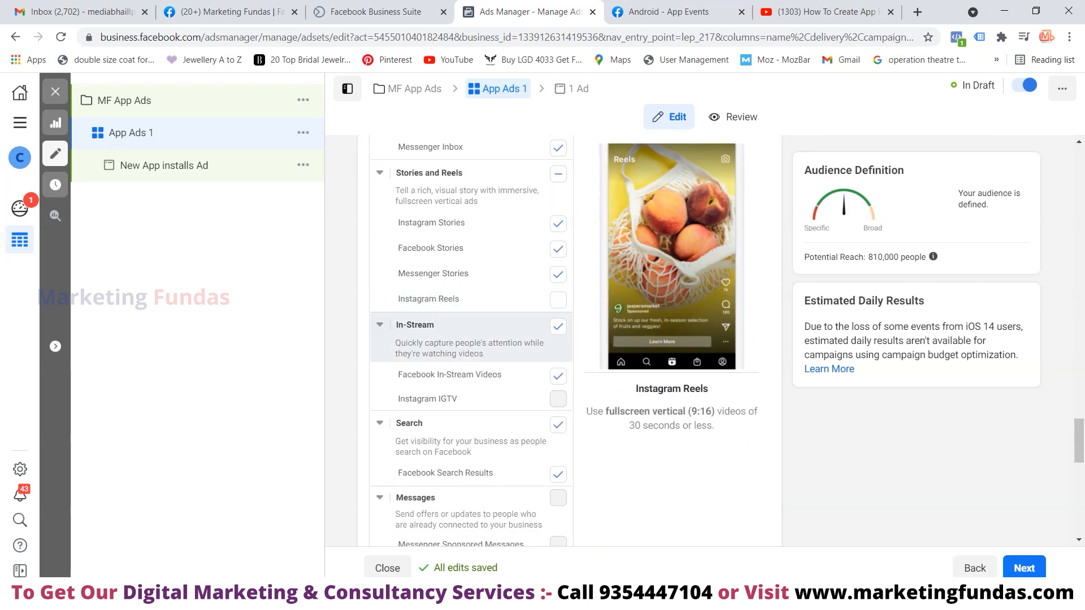
{"action": "scroll", "coordinate": [469, 339], "scroll_direction": "down", "scroll_amount": 4}
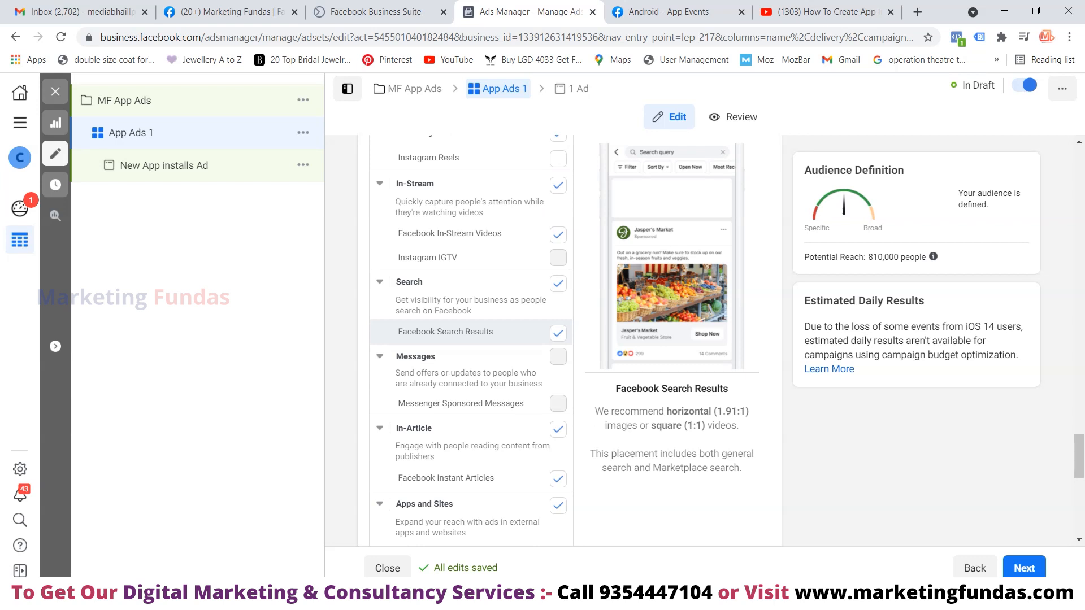
{"action": "scroll", "coordinate": [469, 339], "scroll_direction": "up", "scroll_amount": 4}
{"action": "scroll", "coordinate": [468, 339], "scroll_direction": "up", "scroll_amount": 5}
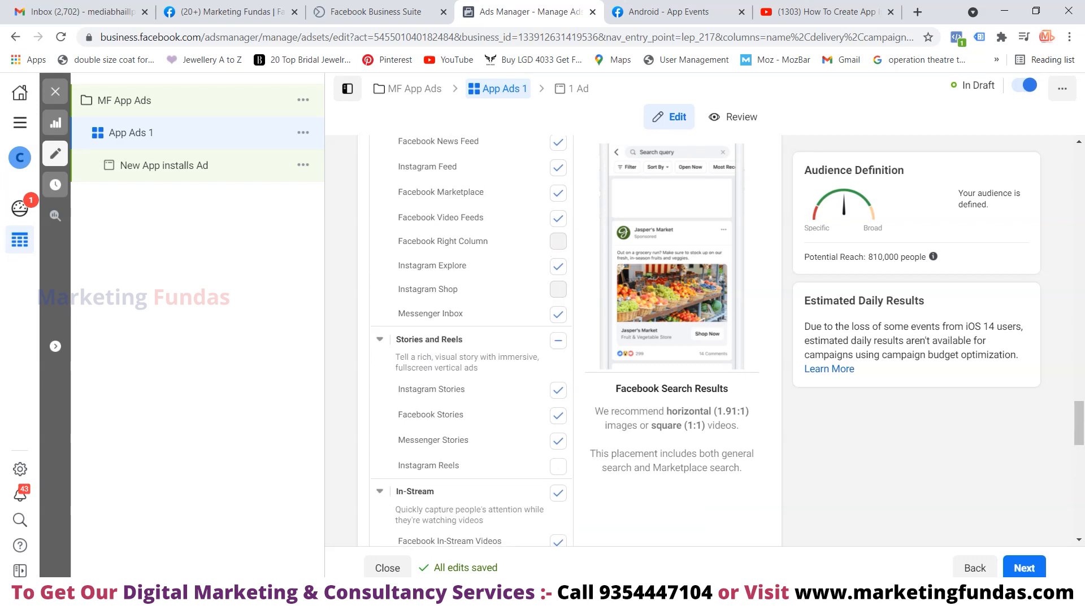
{"action": "scroll", "coordinate": [469, 339], "scroll_direction": "down", "scroll_amount": 8}
{"action": "scroll", "coordinate": [469, 339], "scroll_direction": "down", "scroll_amount": 7}
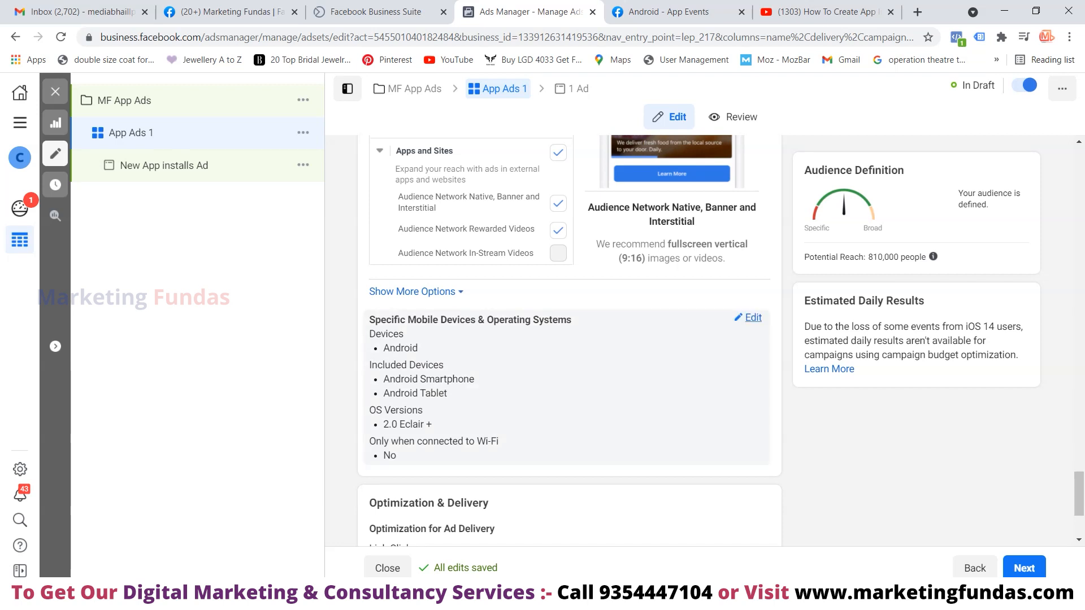
Open the specific mobile devices and operating systems settings for editing and examine the included devices and OS version options.
{"action": "left_click", "coordinate": [750, 318]}
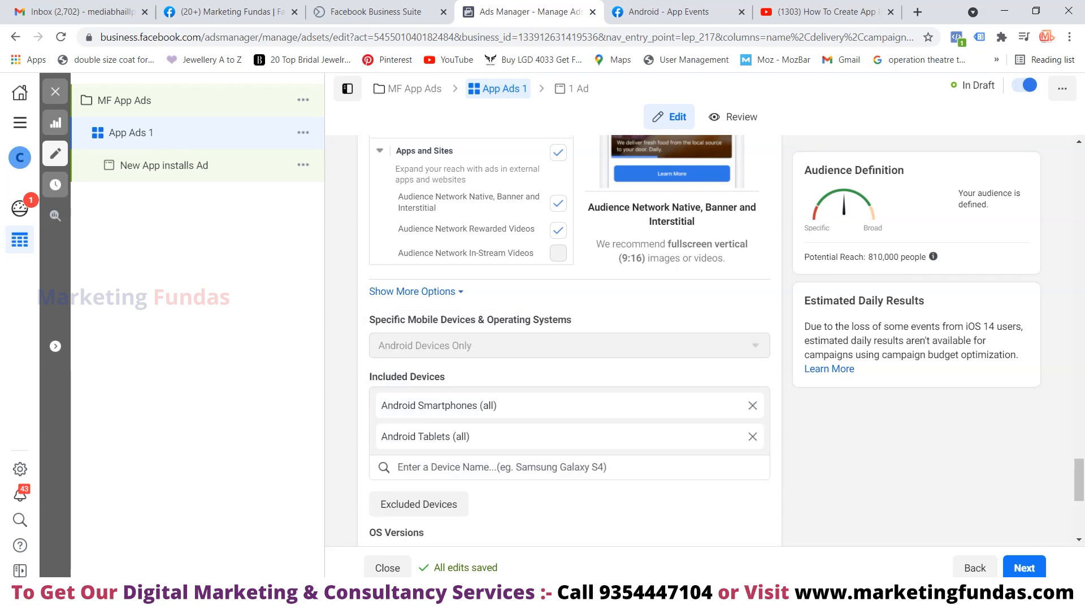
{"action": "scroll", "coordinate": [570, 339], "scroll_direction": "down", "scroll_amount": 1}
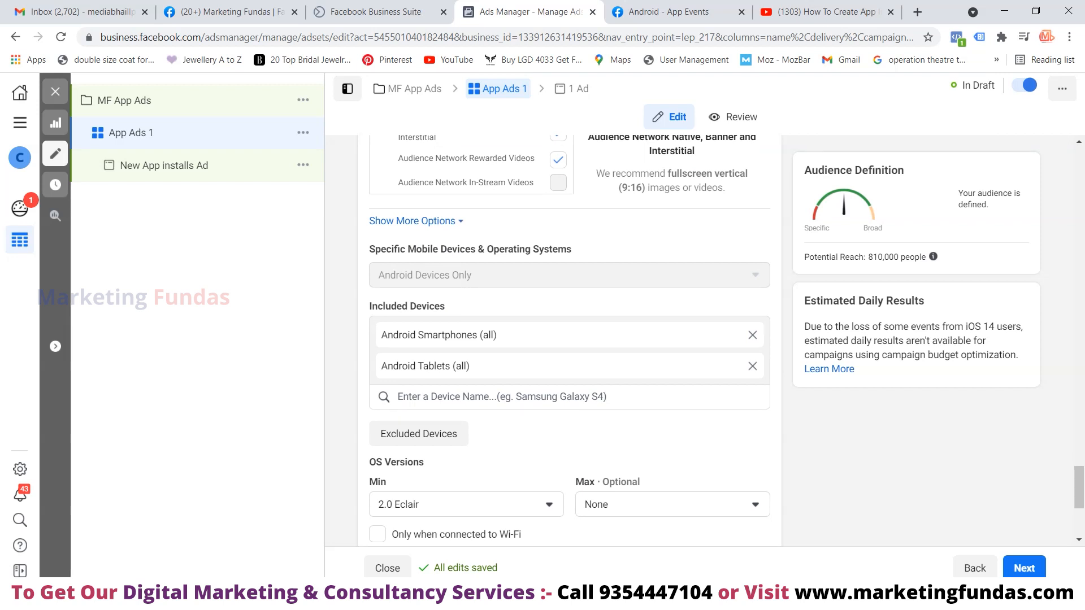
{"action": "scroll", "coordinate": [569, 339], "scroll_direction": "down", "scroll_amount": 2}
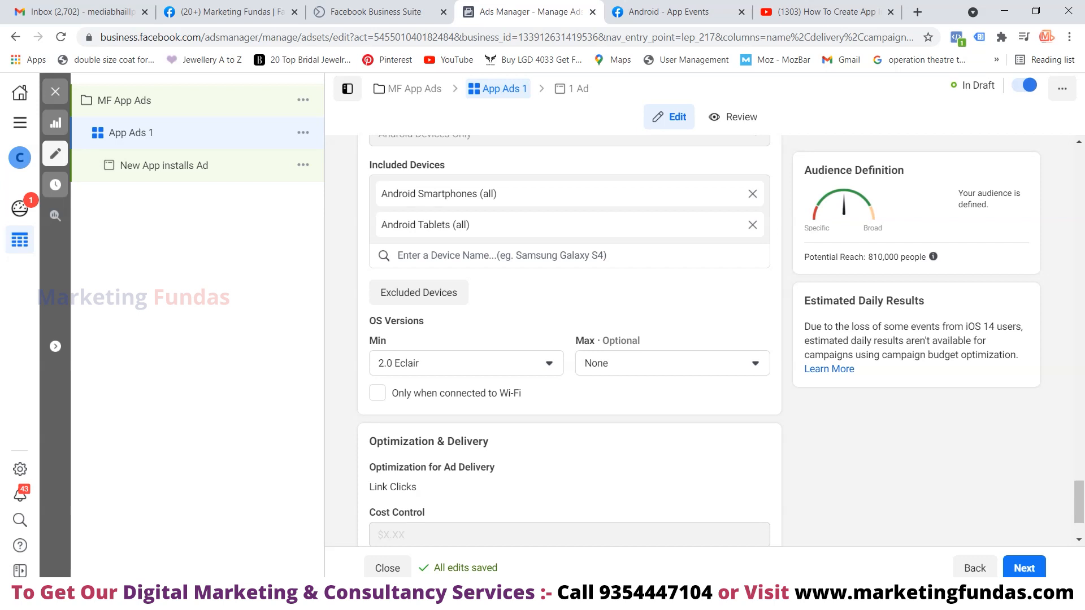
Switch the ad set back to Automatic Placements.
{"action": "scroll", "coordinate": [569, 339], "scroll_direction": "up", "scroll_amount": 4}
{"action": "scroll", "coordinate": [469, 375], "scroll_direction": "up", "scroll_amount": 4}
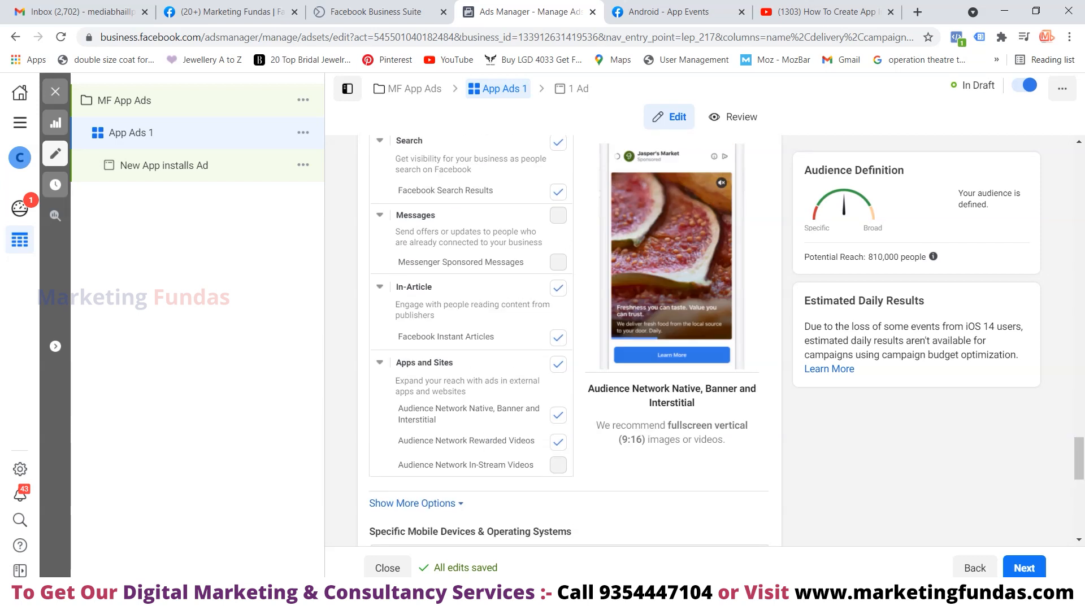
{"action": "scroll", "coordinate": [469, 384], "scroll_direction": "up", "scroll_amount": 8}
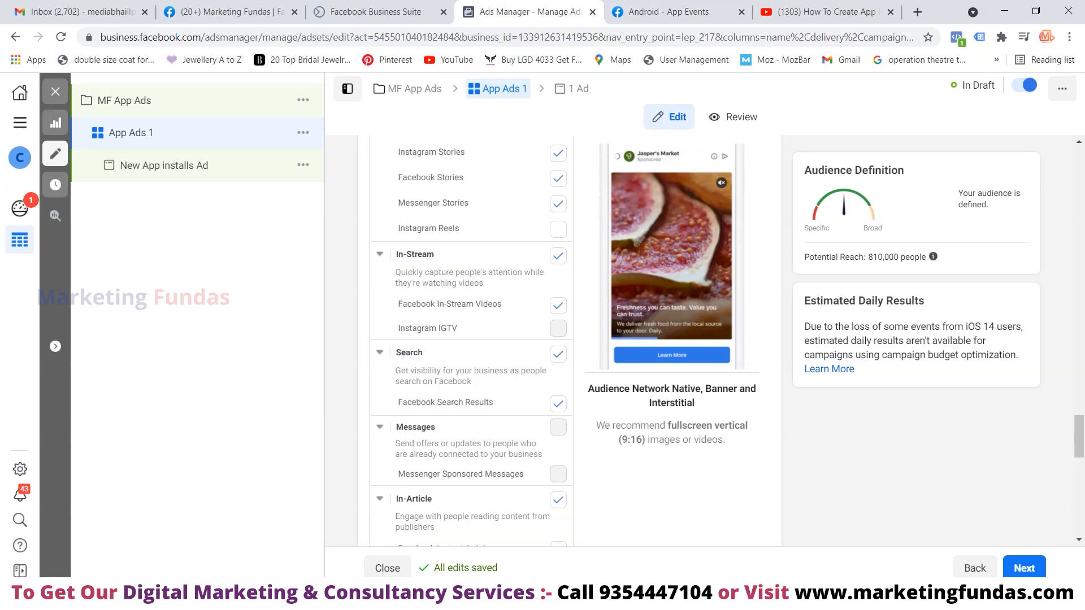
{"action": "scroll", "coordinate": [469, 384], "scroll_direction": "up", "scroll_amount": 8}
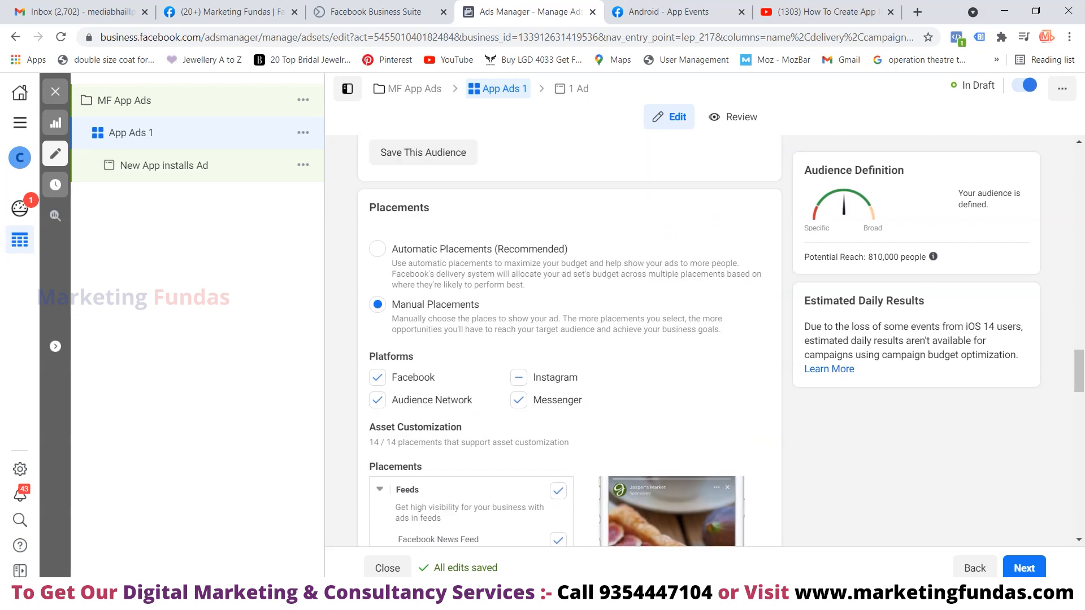
{"action": "left_click", "coordinate": [378, 249]}
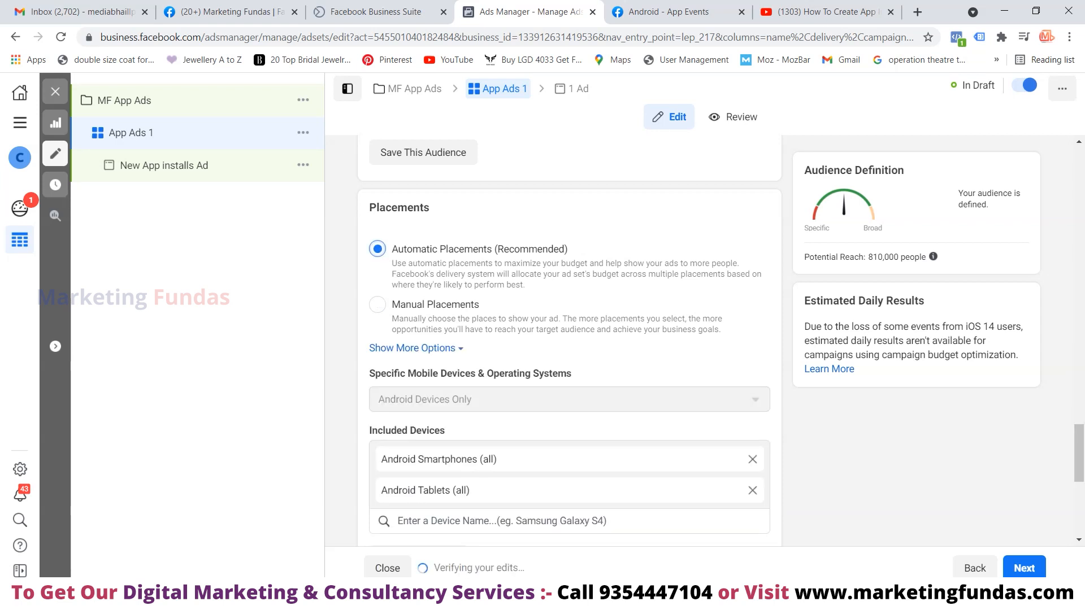
Try App Events as the optimization for ad delivery in the ad set.
{"action": "scroll", "coordinate": [570, 339], "scroll_direction": "down", "scroll_amount": 1}
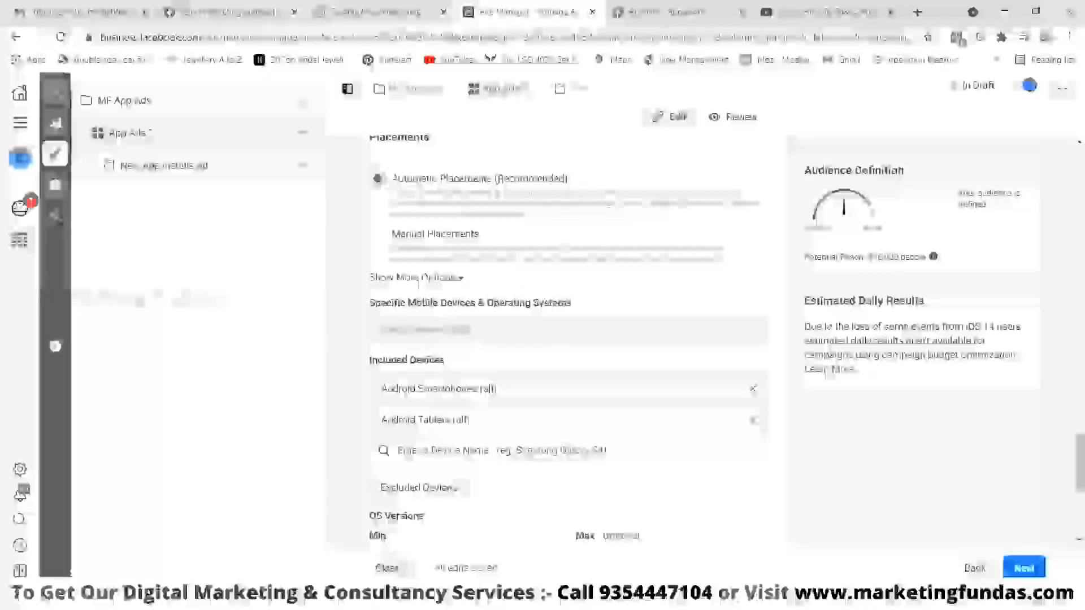
{"action": "scroll", "coordinate": [569, 339], "scroll_direction": "down", "scroll_amount": 4}
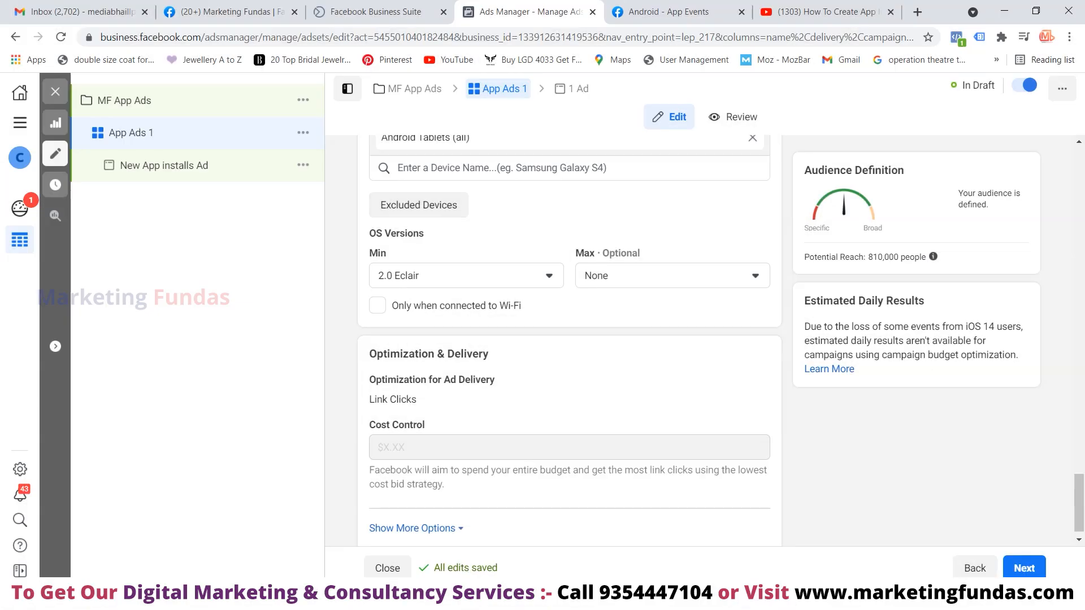
{"action": "scroll", "coordinate": [569, 367], "scroll_direction": "down", "scroll_amount": 1}
{"action": "mouse_move", "coordinate": [502, 362]}
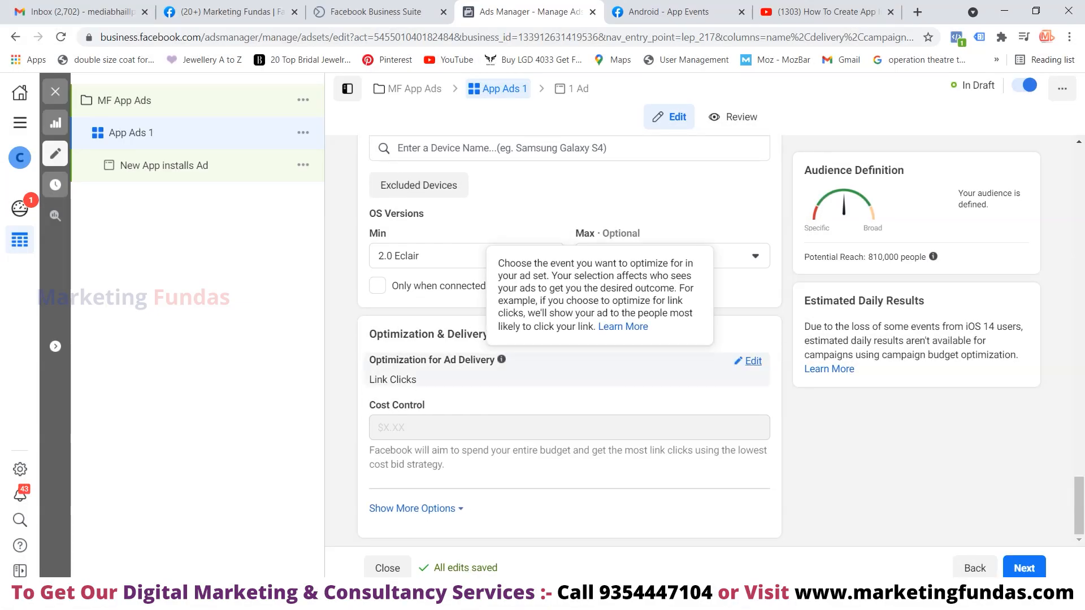
{"action": "left_click", "coordinate": [747, 361]}
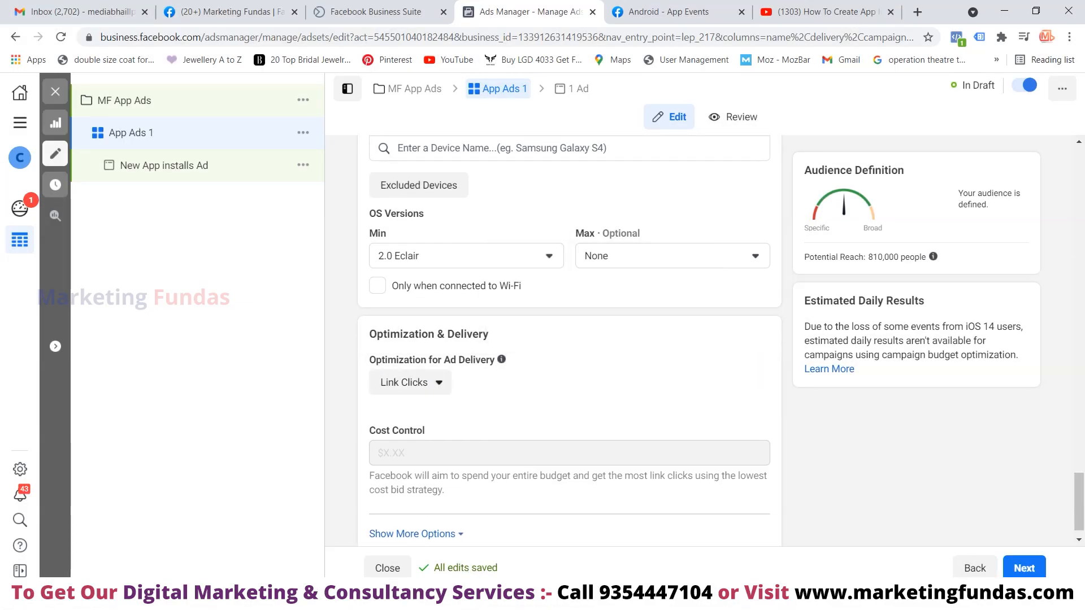
{"action": "left_click", "coordinate": [409, 383]}
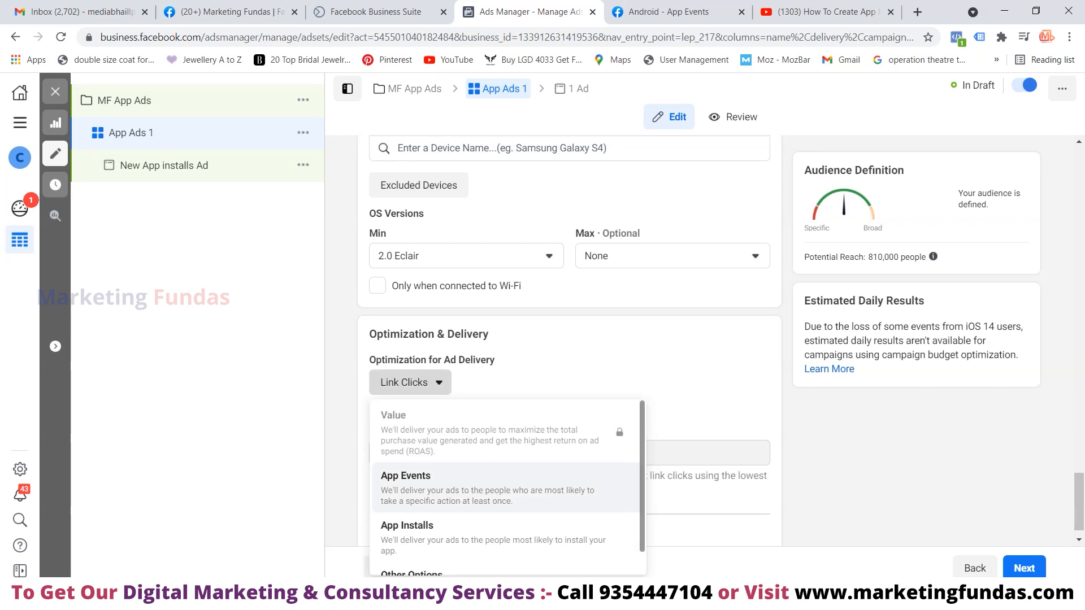
{"action": "scroll", "coordinate": [492, 474], "scroll_direction": "down", "scroll_amount": 1}
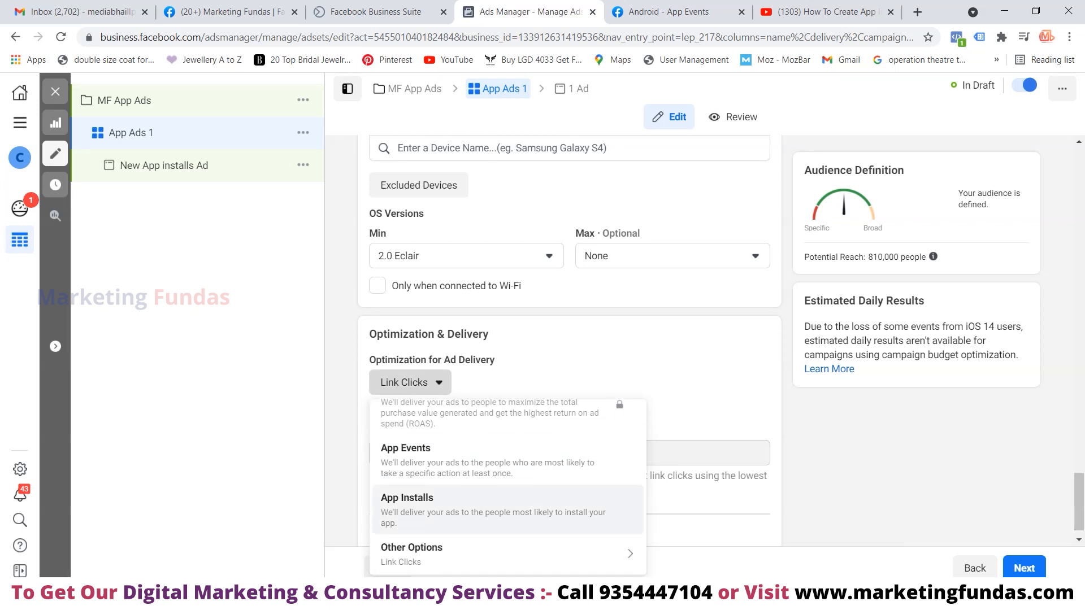
{"action": "mouse_move", "coordinate": [497, 554]}
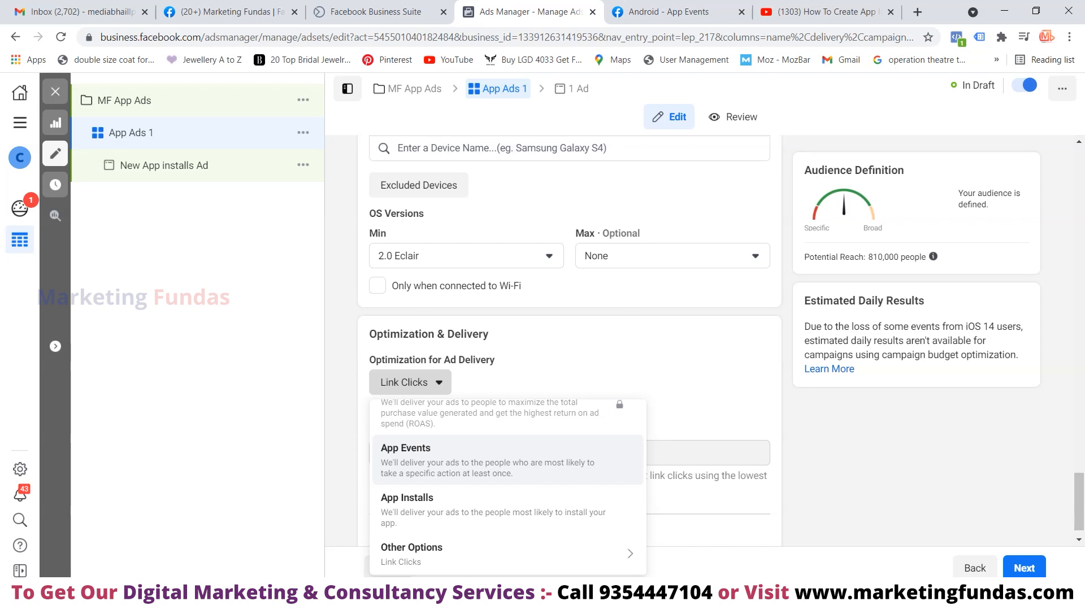
{"action": "left_click", "coordinate": [429, 458]}
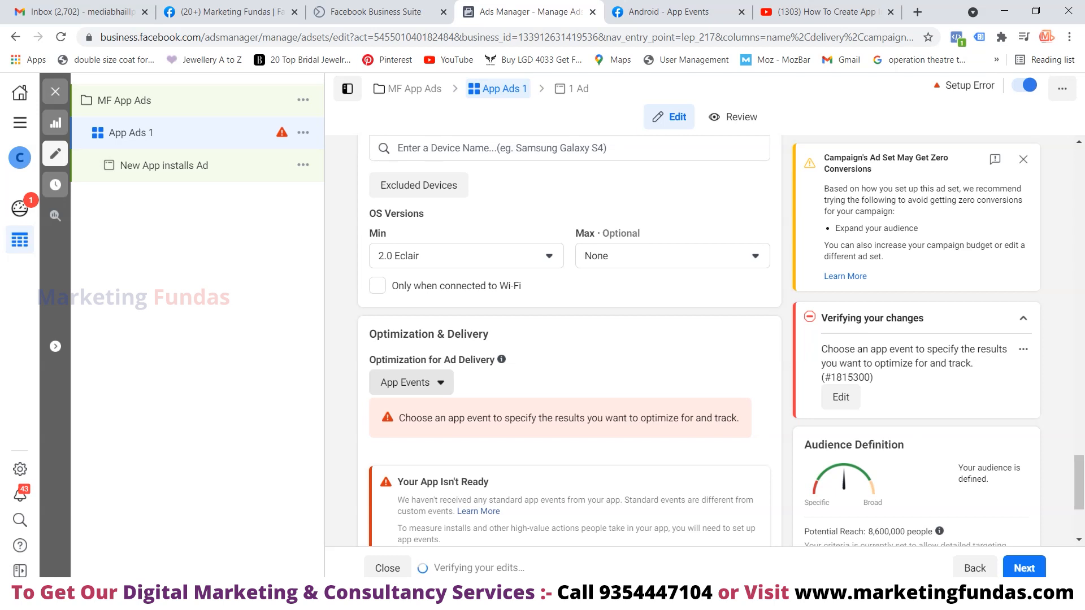
Set the optimization for ad delivery to App Installs.
{"action": "left_click", "coordinate": [411, 383]}
{"action": "scroll", "coordinate": [452, 497], "scroll_direction": "down", "scroll_amount": 1}
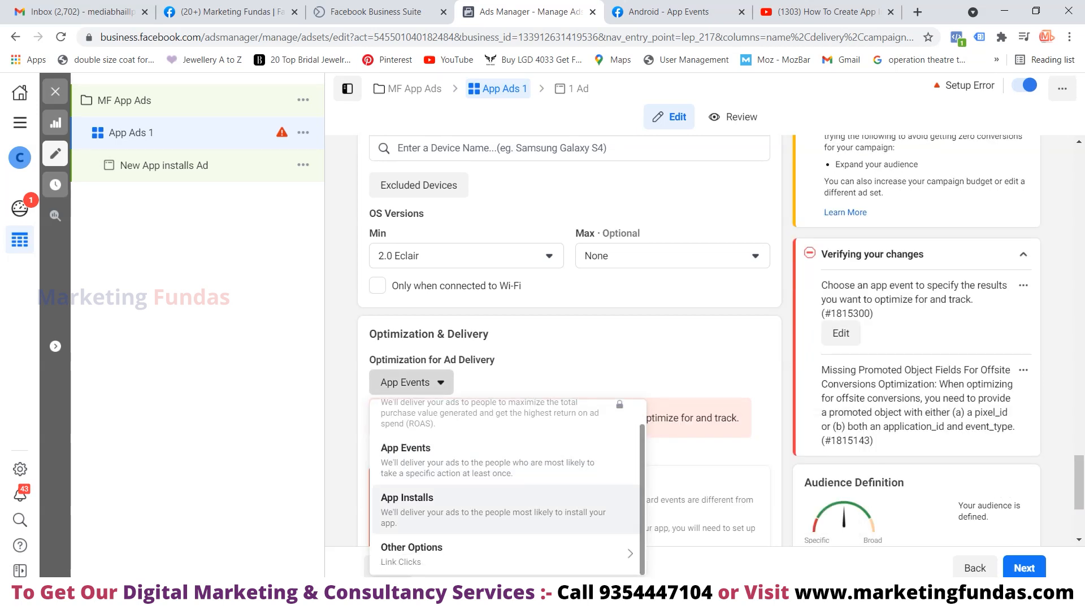
{"action": "left_click", "coordinate": [429, 505]}
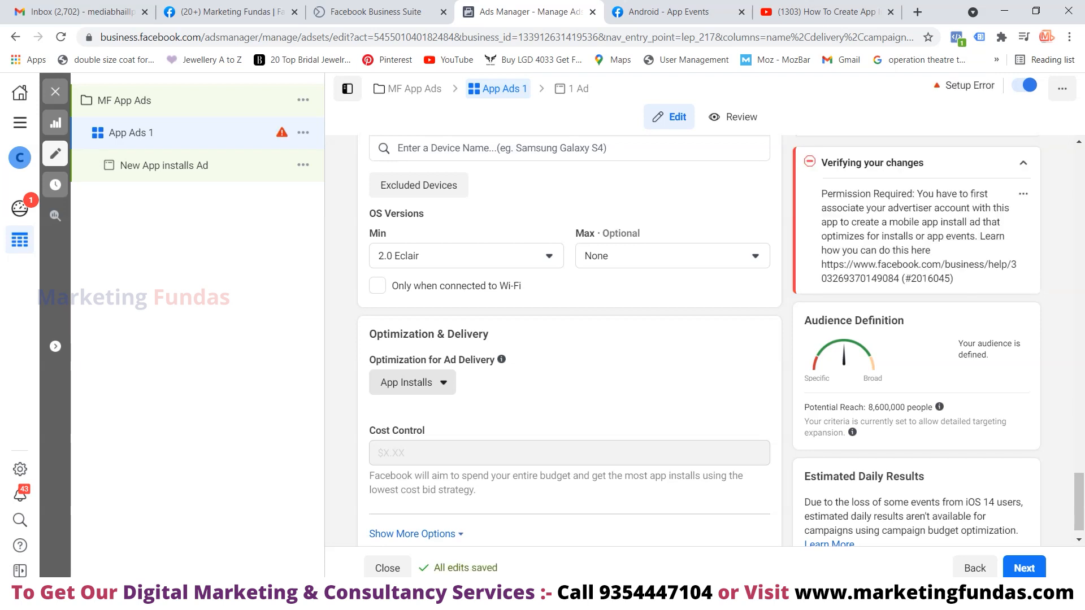
Review the ad delivery optimization choices and reveal the additional options covering the attribution setting and when charges apply.
{"action": "scroll", "coordinate": [576, 339], "scroll_direction": "down", "scroll_amount": 1}
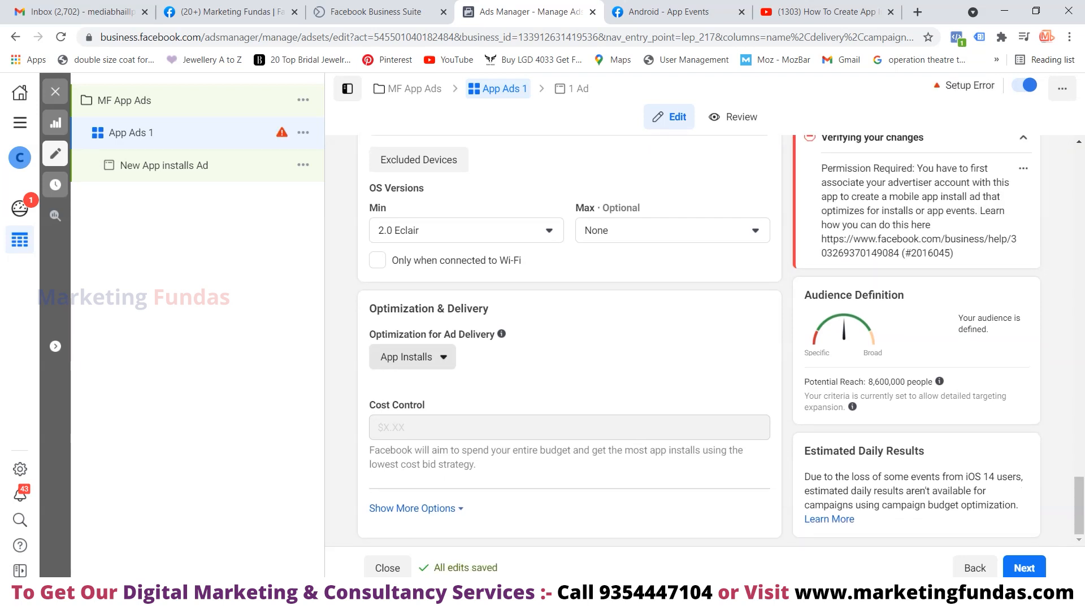
{"action": "left_click", "coordinate": [412, 357]}
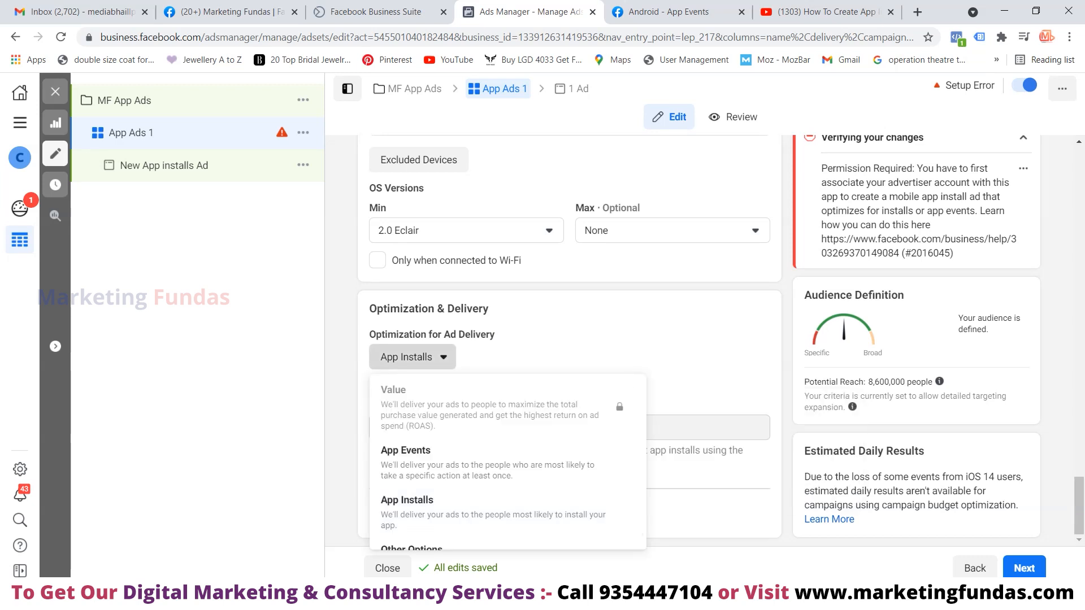
{"action": "left_click", "coordinate": [666, 357]}
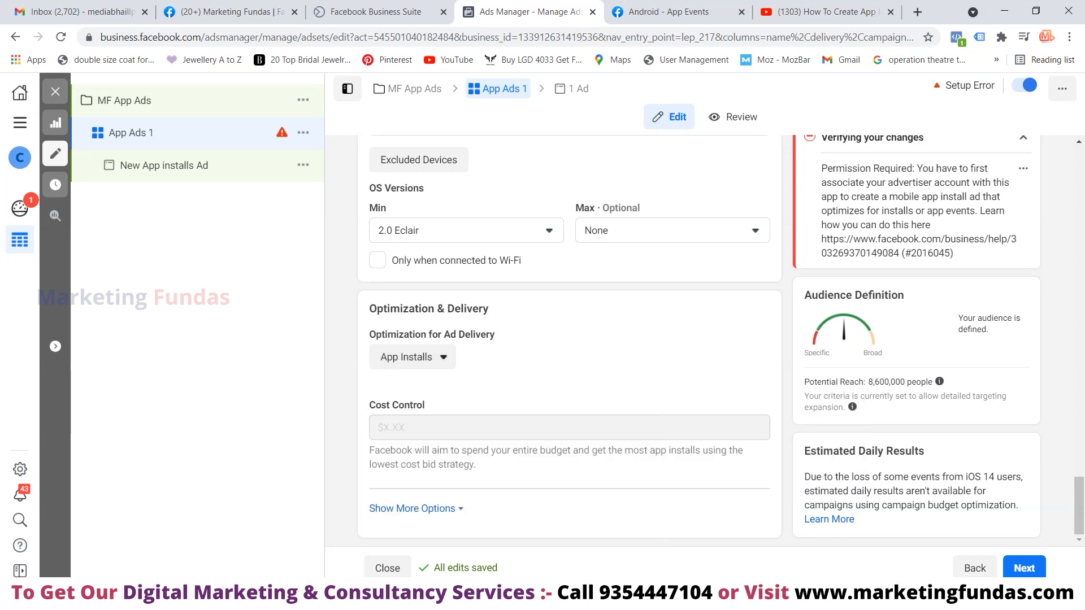
{"action": "left_click", "coordinate": [412, 509]}
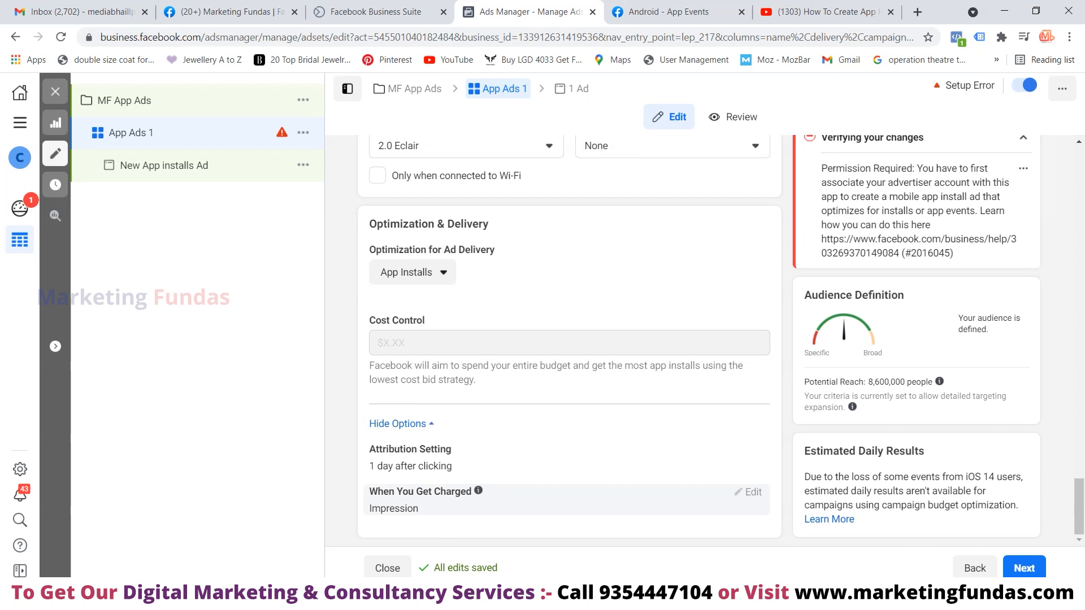
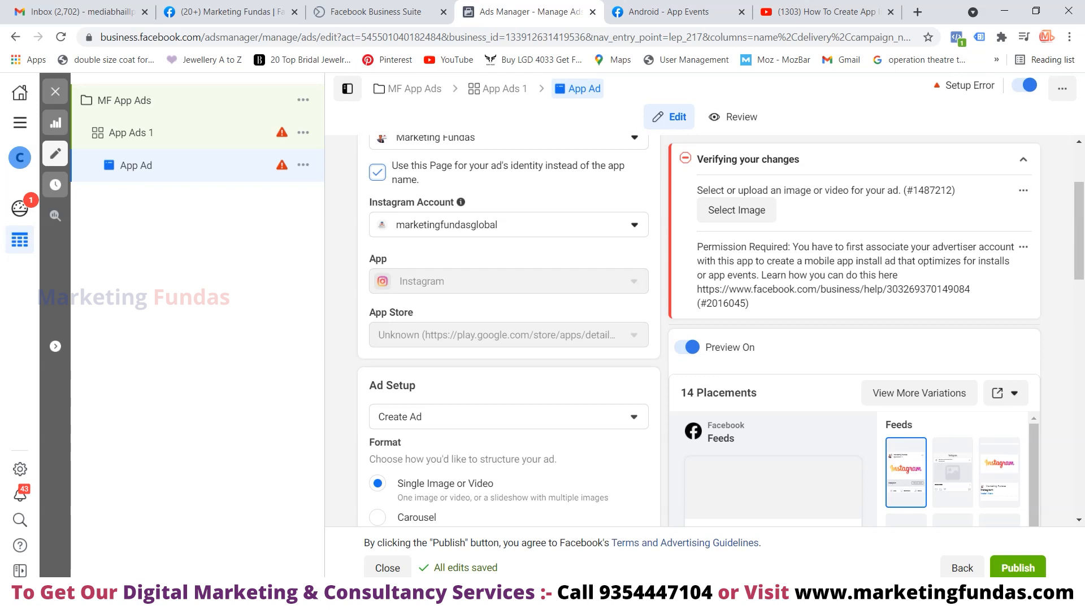
{"action": "scroll", "coordinate": [508, 327], "scroll_direction": "up", "scroll_amount": 3}
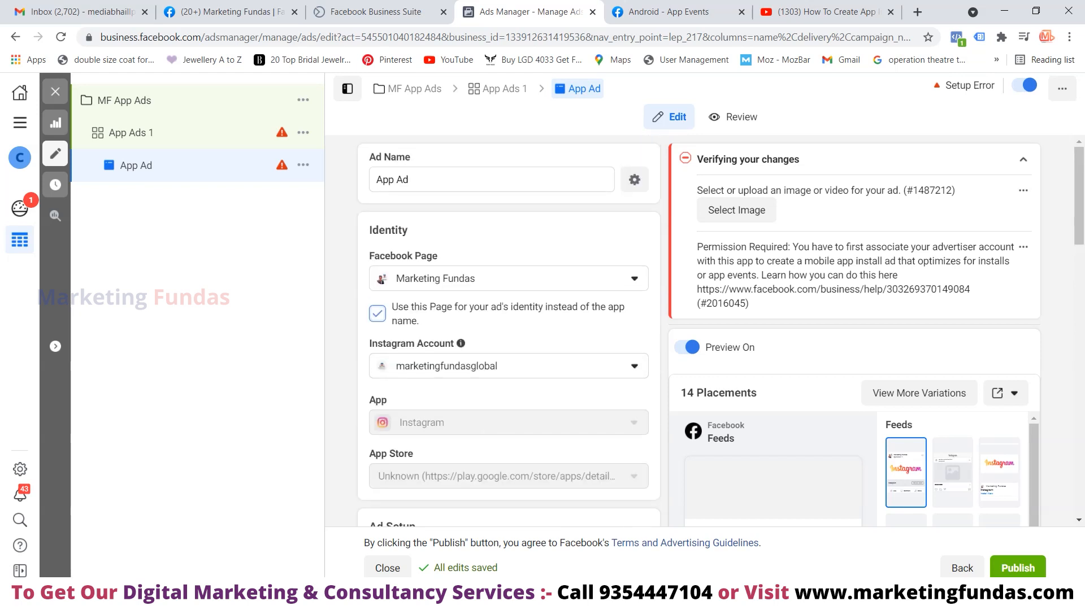
Stop using the Facebook Page for the ad's identity instead of the app name.
{"action": "left_click", "coordinate": [377, 314]}
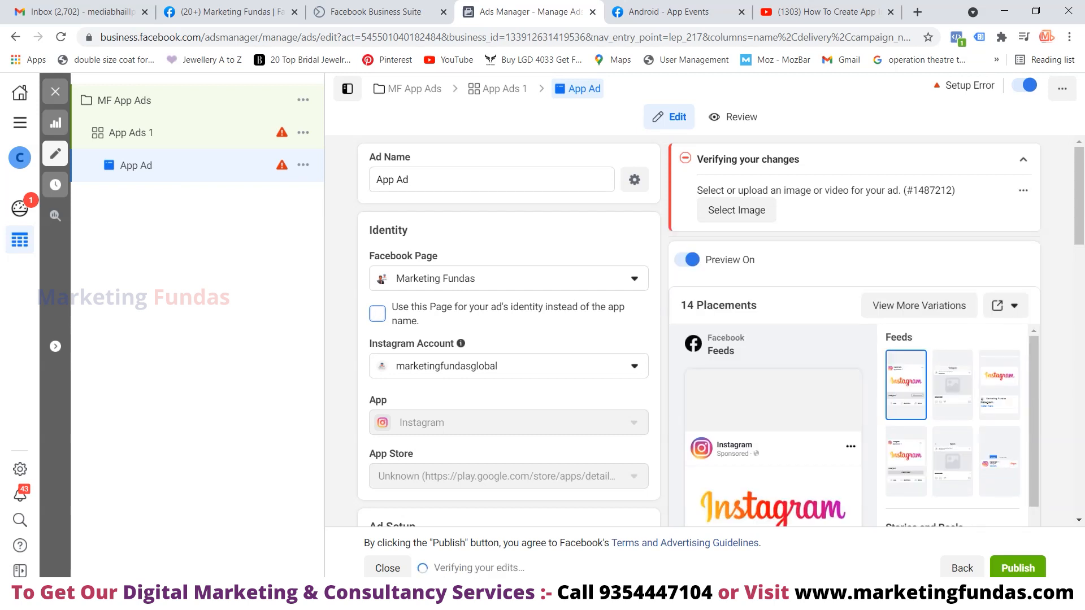
{"action": "scroll", "coordinate": [508, 328], "scroll_direction": "down", "scroll_amount": 5}
{"action": "scroll", "coordinate": [508, 328], "scroll_direction": "up", "scroll_amount": 5}
{"action": "scroll", "coordinate": [509, 328], "scroll_direction": "down", "scroll_amount": 3}
{"action": "scroll", "coordinate": [509, 328], "scroll_direction": "down", "scroll_amount": 1}
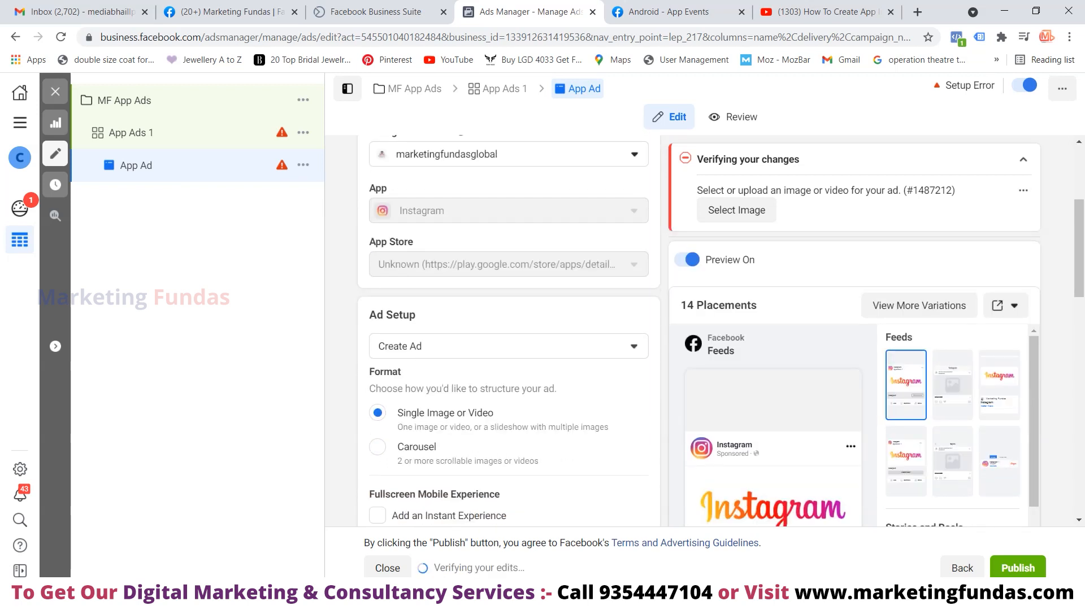
{"action": "scroll", "coordinate": [508, 328], "scroll_direction": "down", "scroll_amount": 1}
{"action": "scroll", "coordinate": [508, 327], "scroll_direction": "up", "scroll_amount": 2}
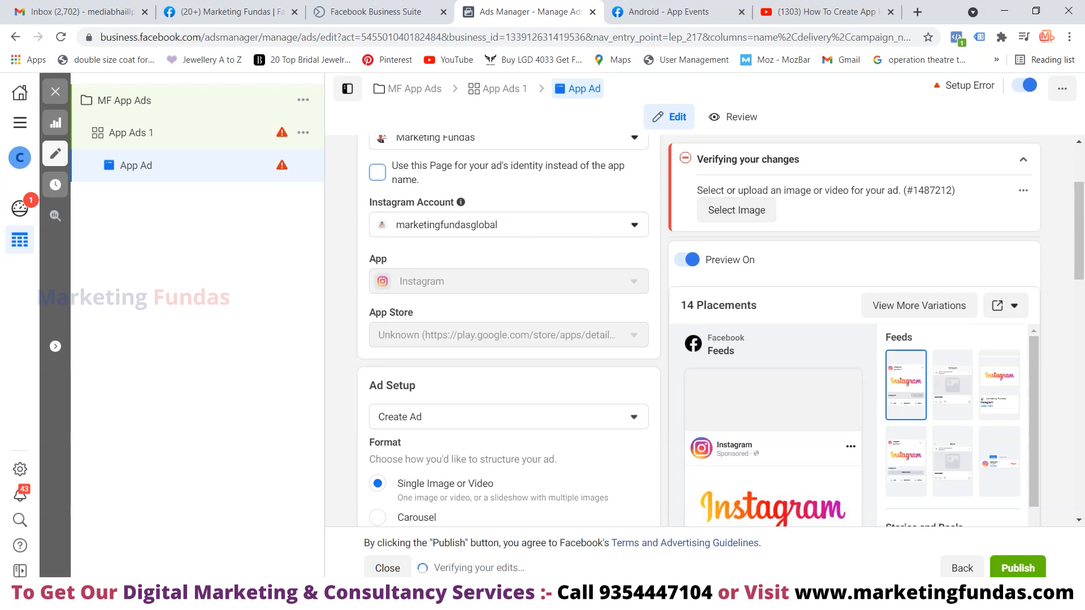
Read the error on the App Ads 1 ad set and review the ad's format, fullscreen experience and creative settings.
{"action": "mouse_move", "coordinate": [282, 132]}
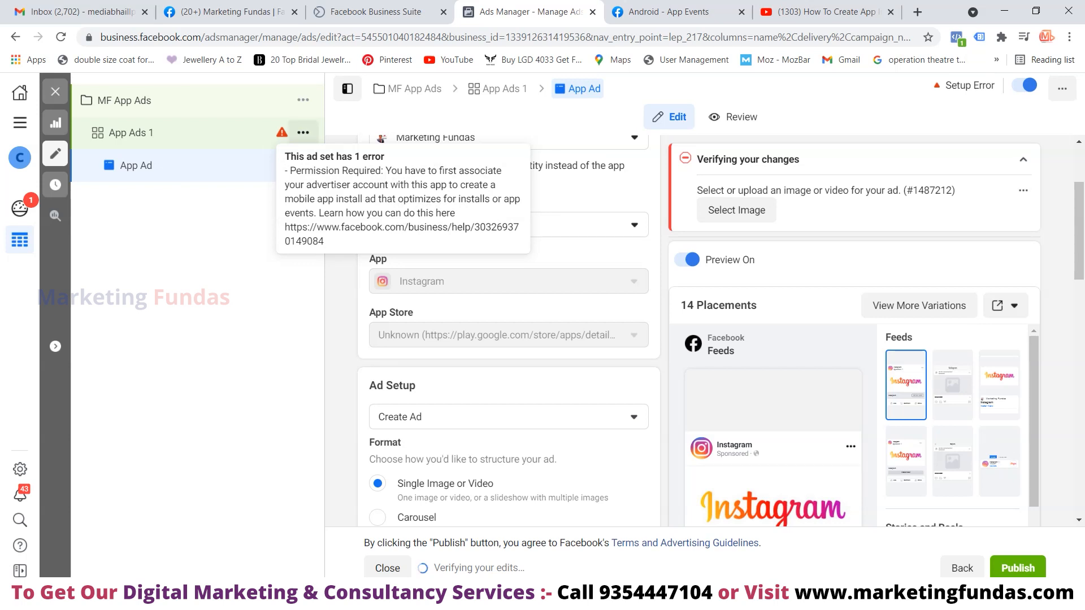
{"action": "scroll", "coordinate": [508, 334], "scroll_direction": "down", "scroll_amount": 1}
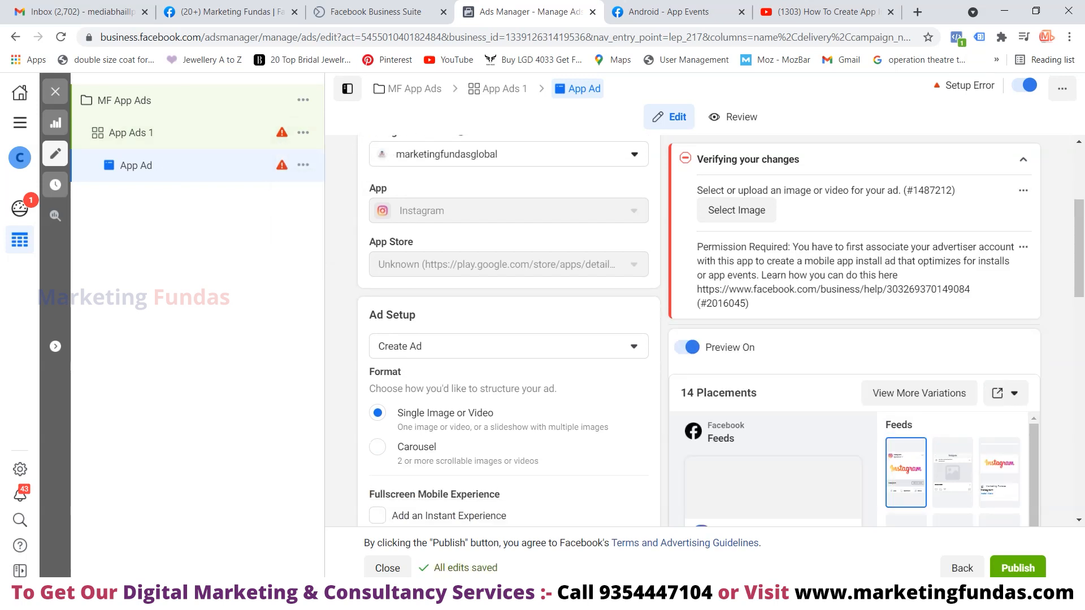
{"action": "scroll", "coordinate": [509, 334], "scroll_direction": "down", "scroll_amount": 3}
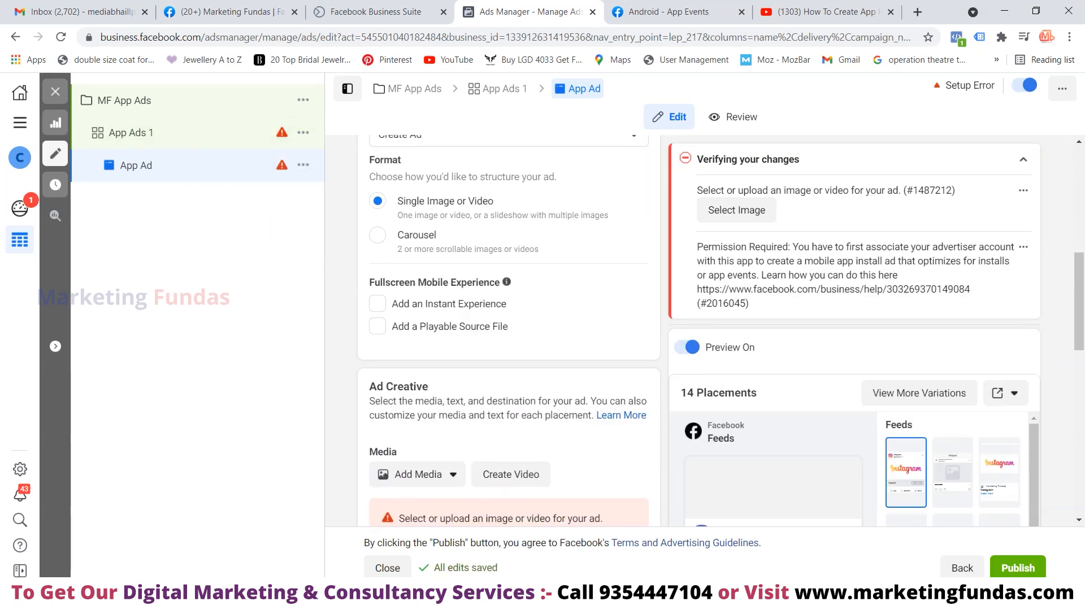
{"action": "scroll", "coordinate": [508, 333], "scroll_direction": "down", "scroll_amount": 3}
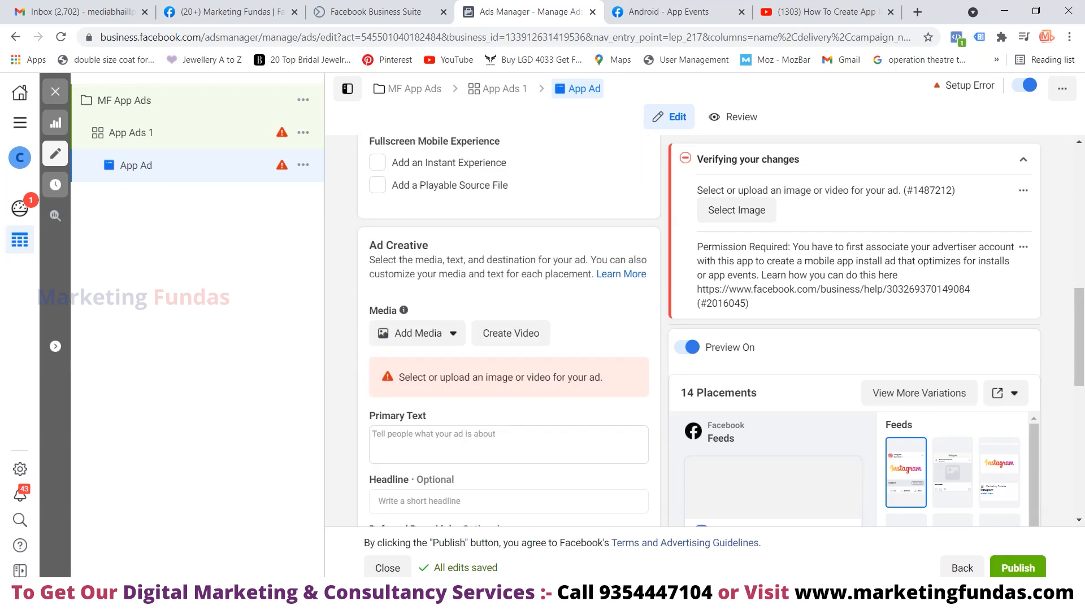
{"action": "scroll", "coordinate": [508, 333], "scroll_direction": "up", "scroll_amount": 3}
{"action": "scroll", "coordinate": [508, 333], "scroll_direction": "down", "scroll_amount": 1}
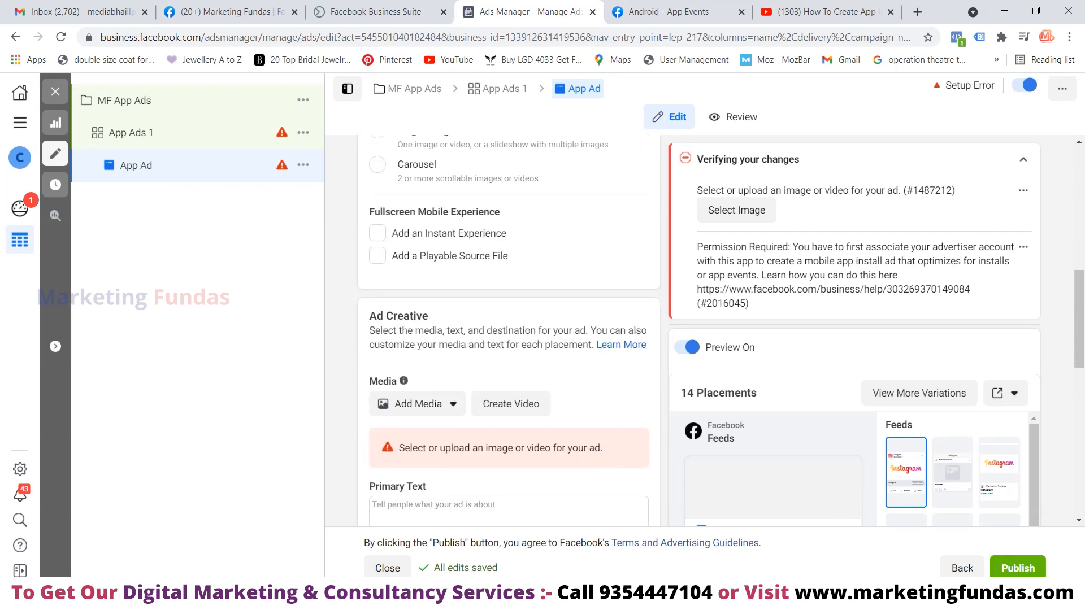
{"action": "scroll", "coordinate": [508, 333], "scroll_direction": "up", "scroll_amount": 1}
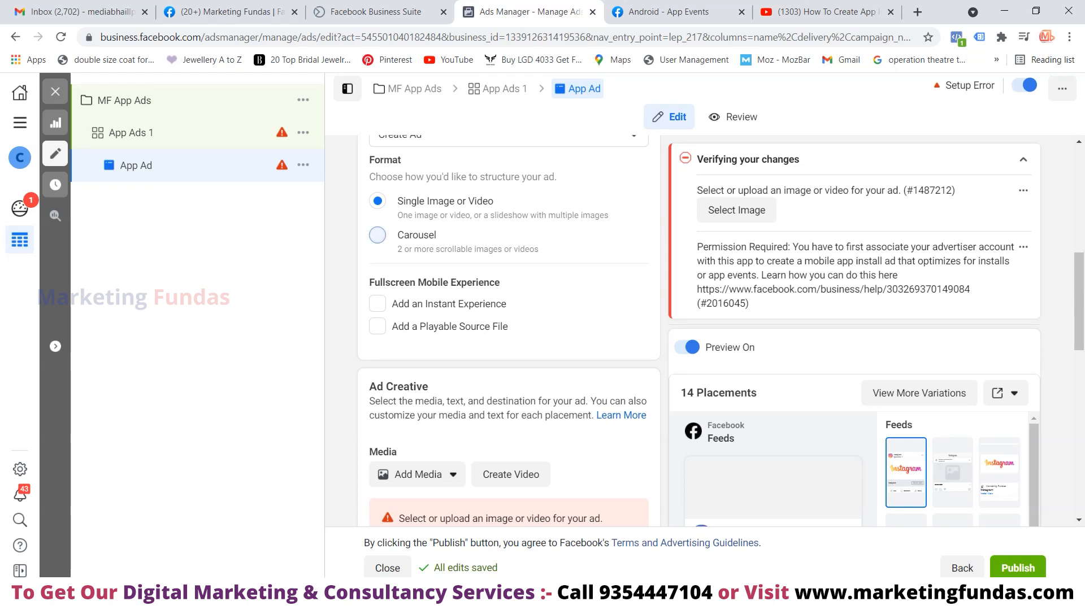
Try the Carousel format for the ad and return to Single Image or Video.
{"action": "left_click", "coordinate": [378, 235]}
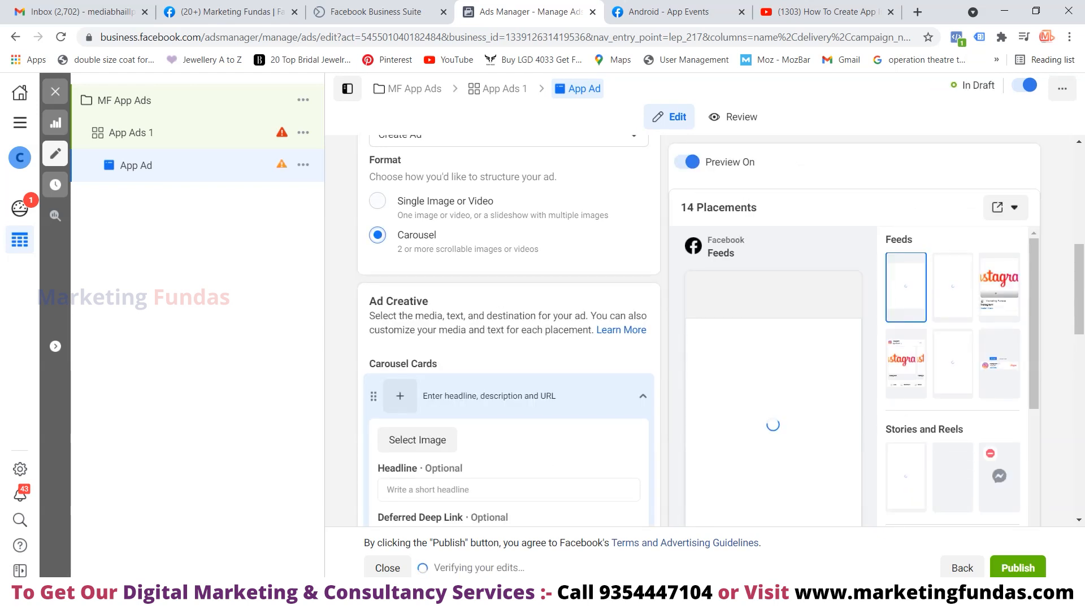
{"action": "left_click", "coordinate": [377, 201]}
{"action": "scroll", "coordinate": [508, 331], "scroll_direction": "down", "scroll_amount": 2}
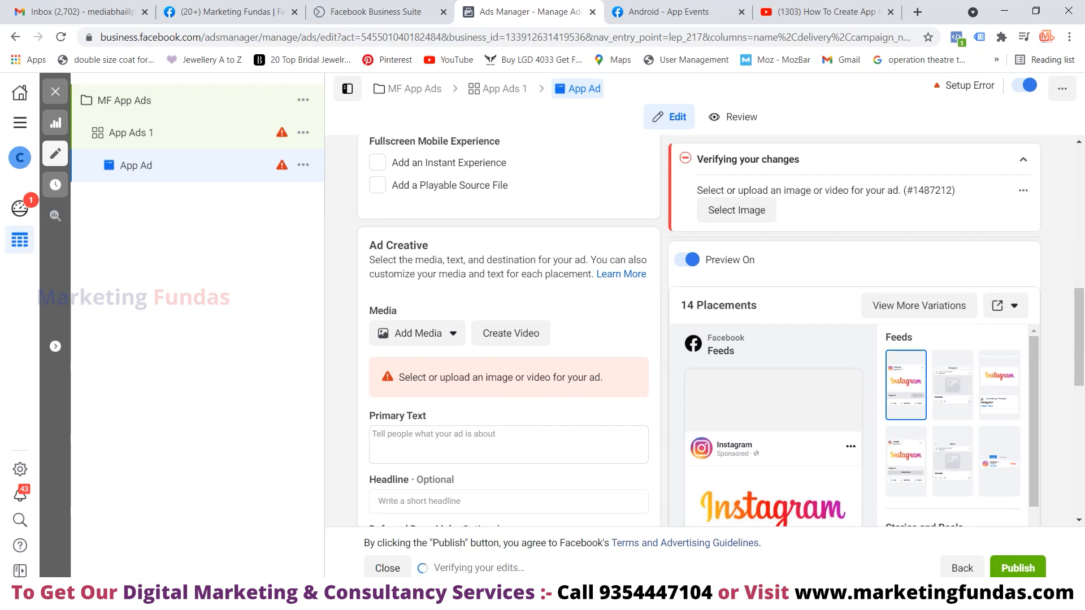
{"action": "scroll", "coordinate": [509, 331], "scroll_direction": "up", "scroll_amount": 2}
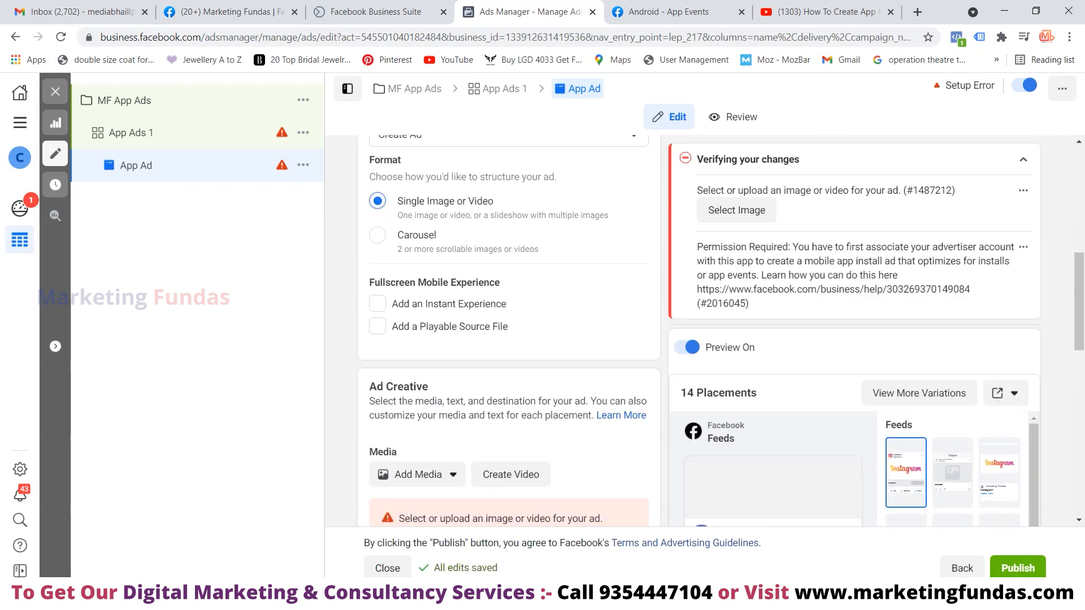
Upload the free live session image from the Downloads folder as the ad's media.
{"action": "scroll", "coordinate": [509, 331], "scroll_direction": "down", "scroll_amount": 2}
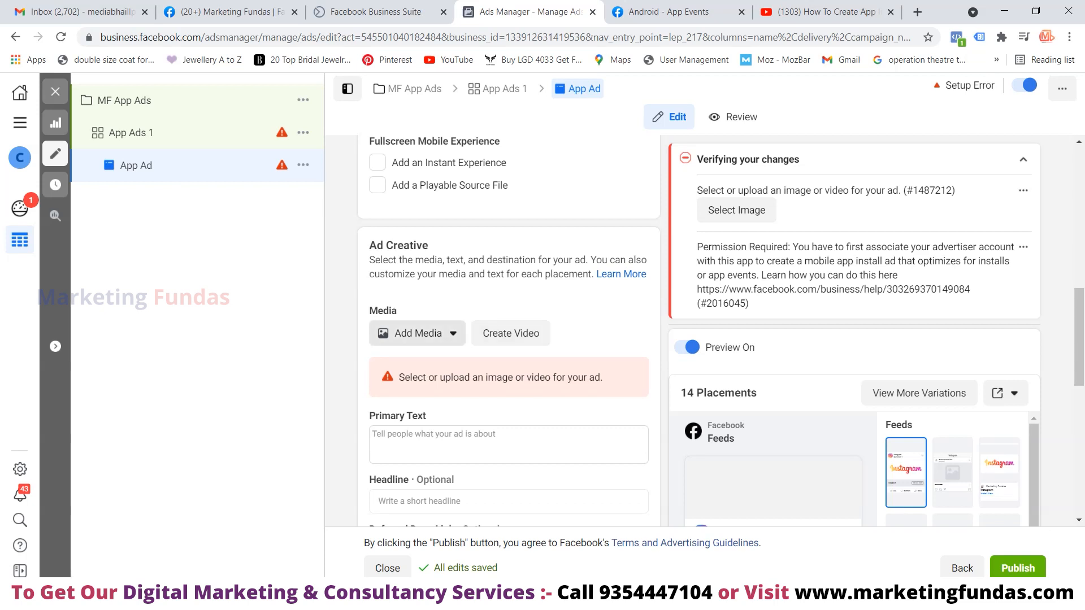
{"action": "left_click", "coordinate": [419, 332]}
{"action": "left_click", "coordinate": [421, 364]}
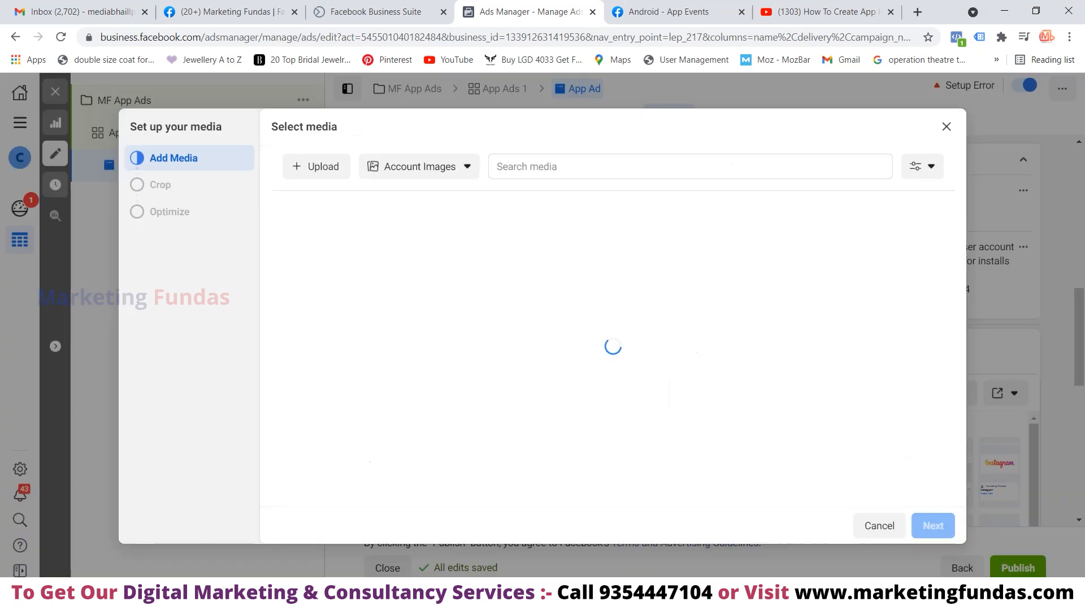
{"action": "left_click", "coordinate": [316, 166]}
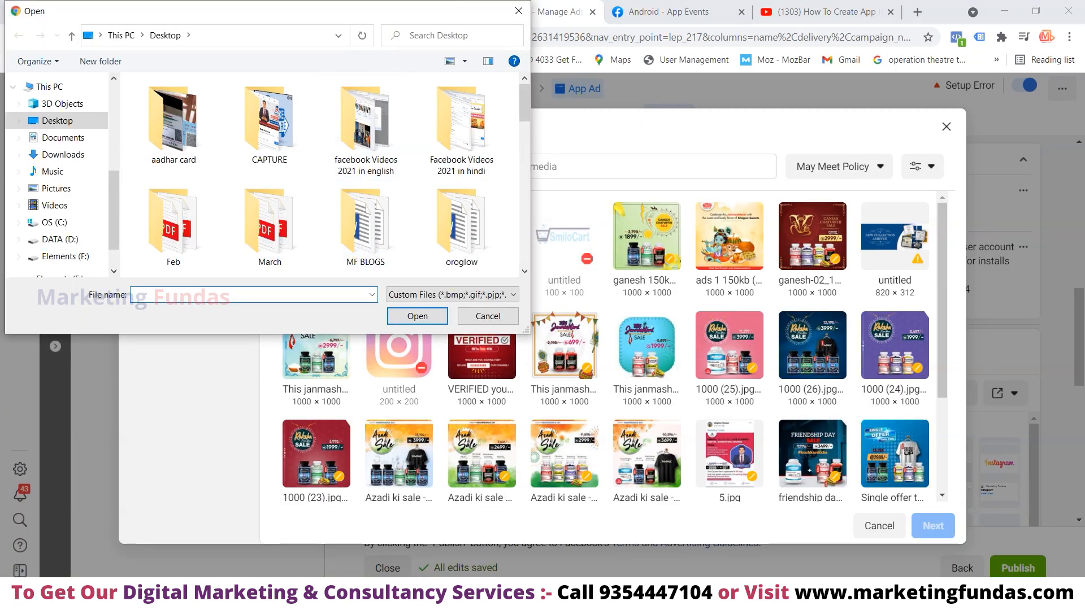
{"action": "left_click", "coordinate": [63, 155]}
{"action": "scroll", "coordinate": [322, 175], "scroll_direction": "down", "scroll_amount": 5}
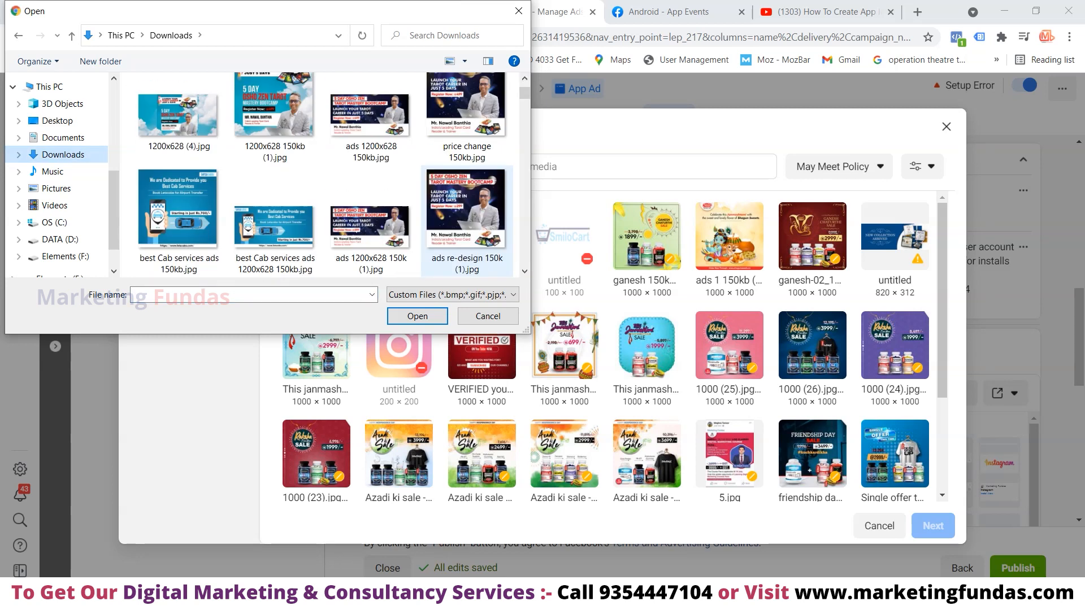
{"action": "double_click", "coordinate": [370, 209]}
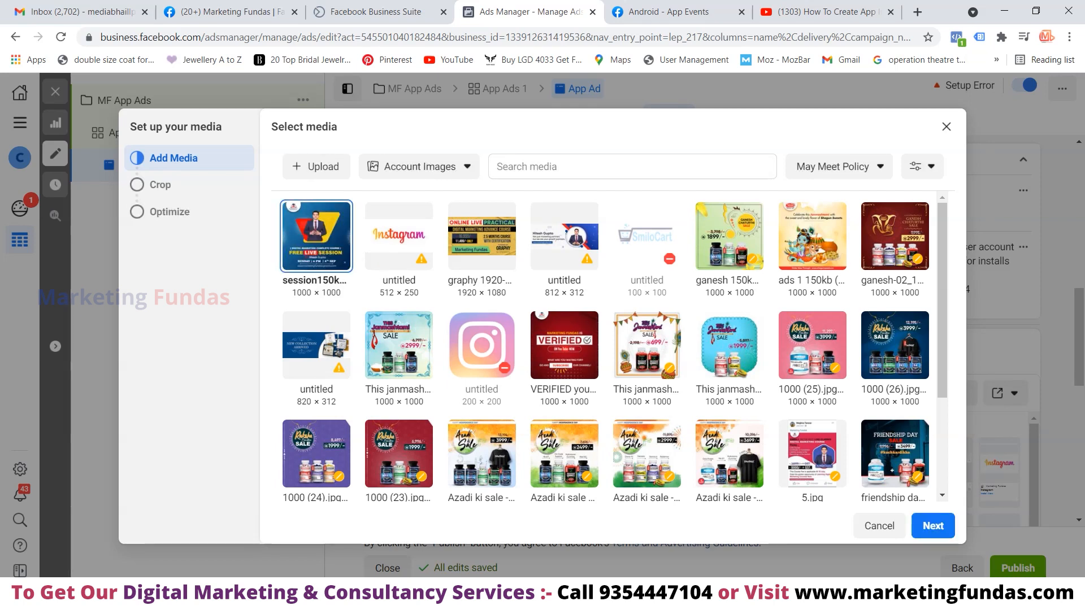
Accept the recommended crops for all placements and add the image with media enhancements allowed.
{"action": "left_click", "coordinate": [933, 525]}
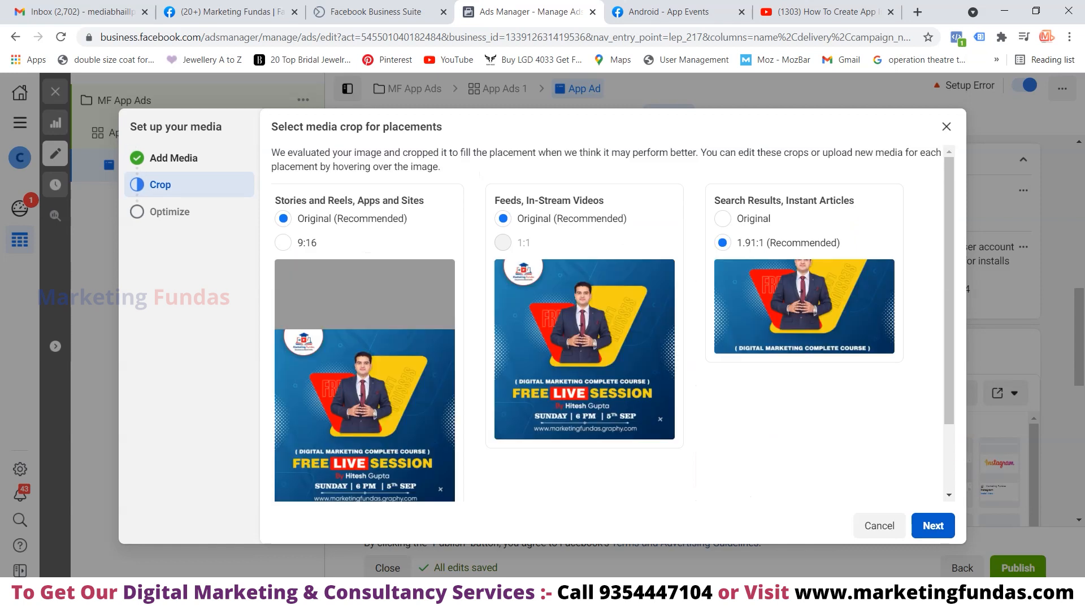
{"action": "left_click", "coordinate": [933, 524]}
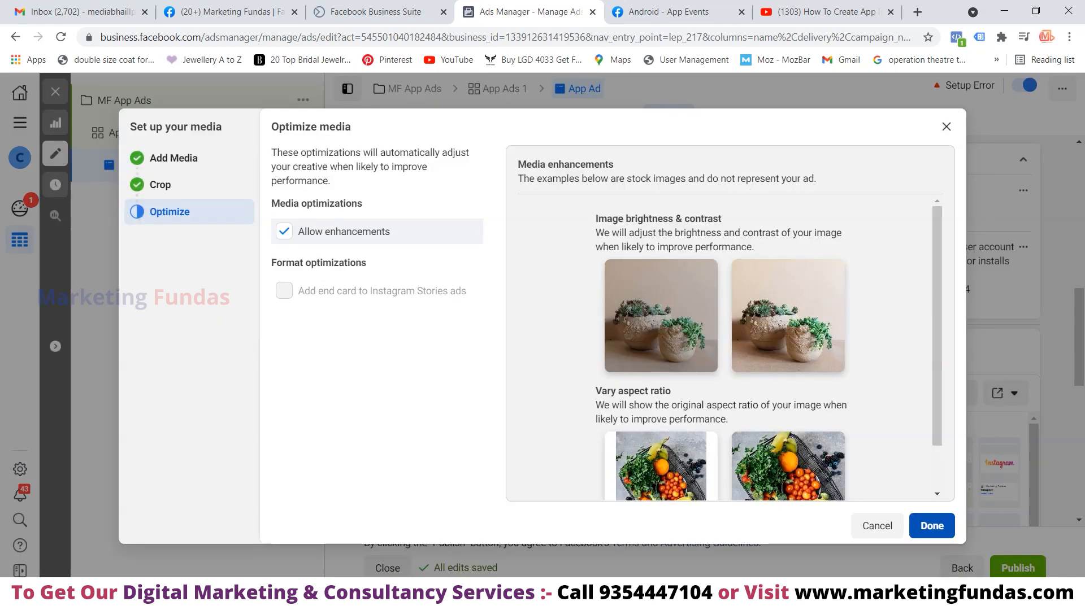
{"action": "left_click", "coordinate": [931, 526]}
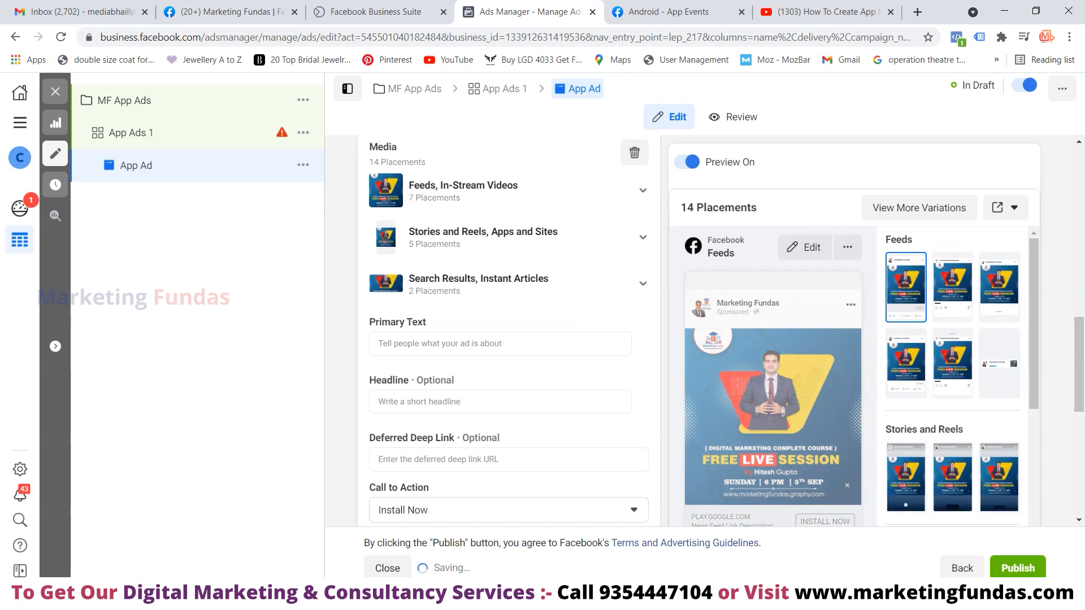
Set the ad's primary text to "Live Session".
{"action": "scroll", "coordinate": [953, 396], "scroll_direction": "down", "scroll_amount": 9}
{"action": "scroll", "coordinate": [706, 331], "scroll_direction": "down", "scroll_amount": 4}
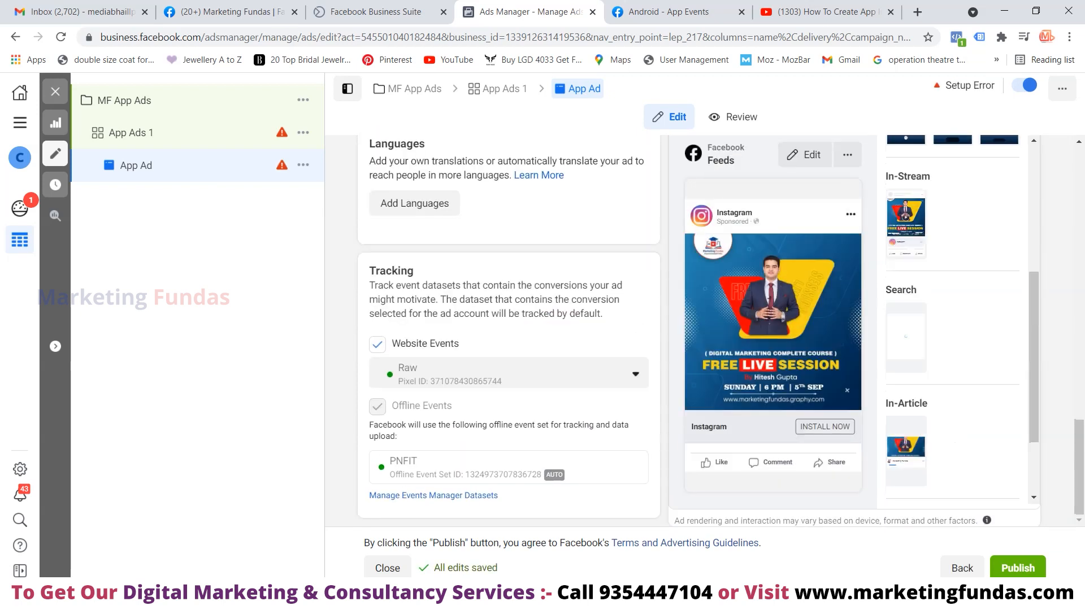
{"action": "scroll", "coordinate": [661, 339], "scroll_direction": "up", "scroll_amount": 5}
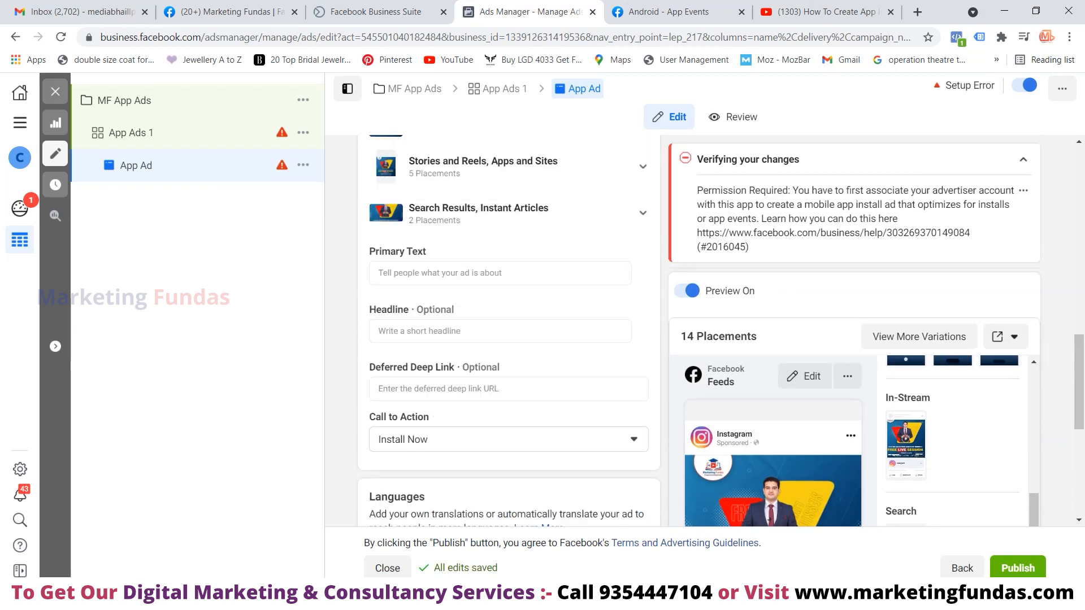
{"action": "scroll", "coordinate": [698, 330], "scroll_direction": "down", "scroll_amount": 5}
{"action": "scroll", "coordinate": [699, 330], "scroll_direction": "up", "scroll_amount": 2}
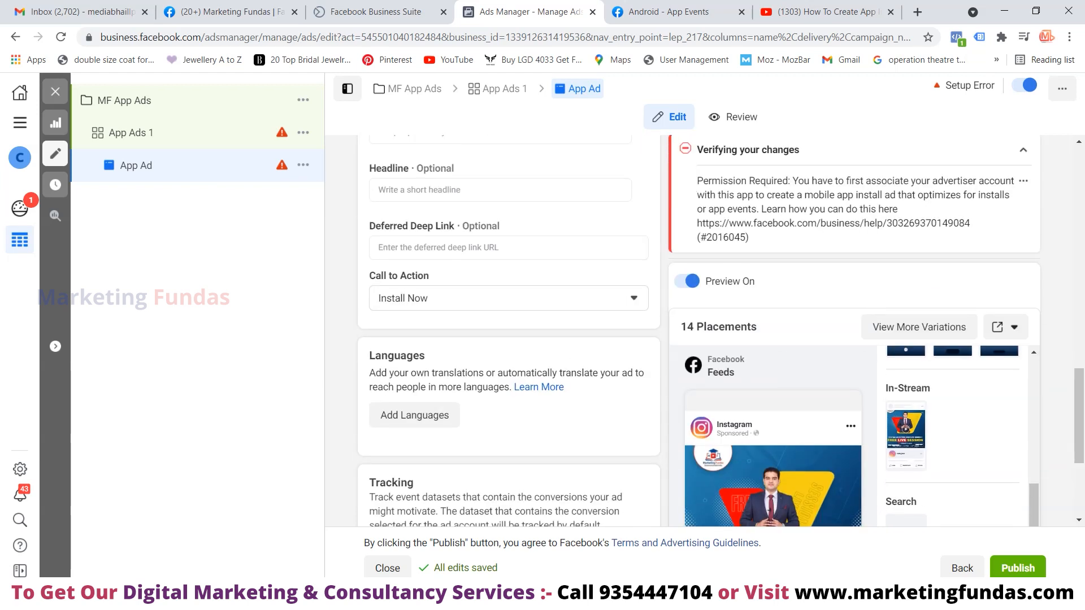
{"action": "scroll", "coordinate": [460, 308], "scroll_direction": "up", "scroll_amount": 2}
{"action": "mouse_move", "coordinate": [460, 308]}
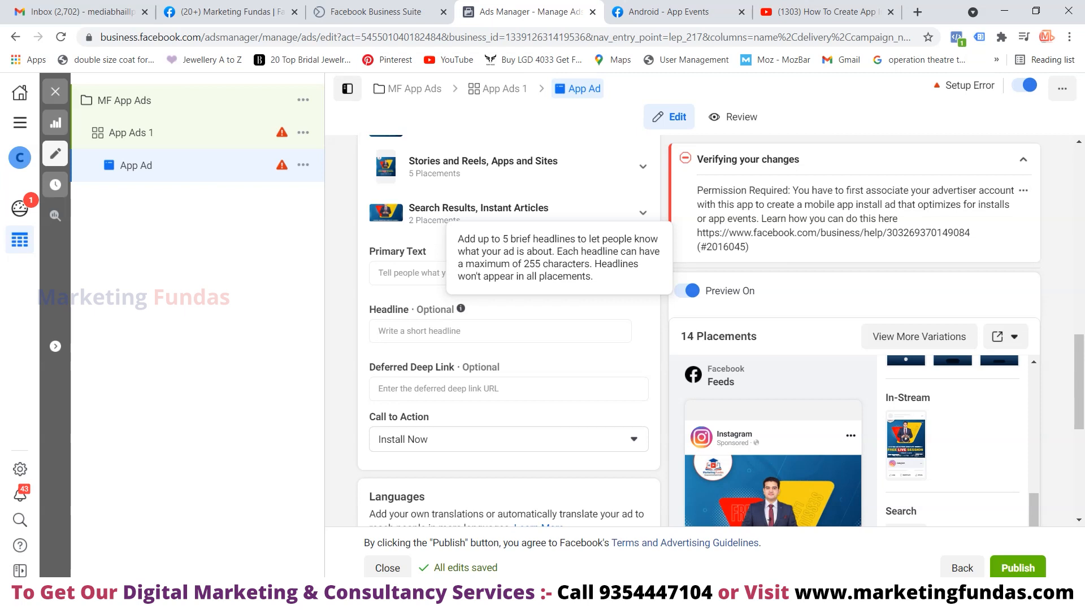
{"action": "left_click", "coordinate": [455, 273]}
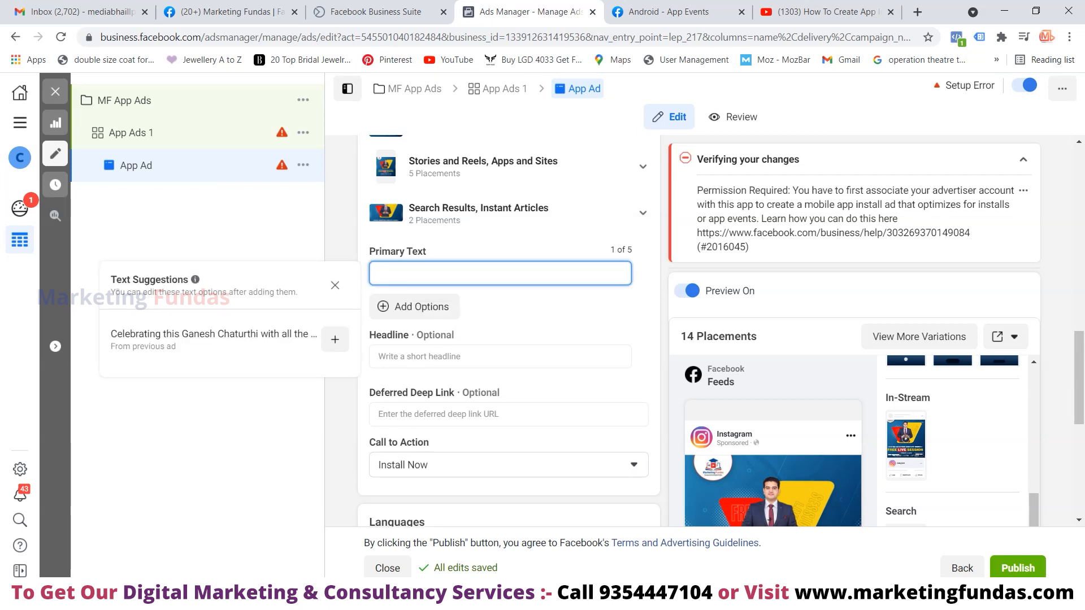
{"action": "type", "text": "Live S"}
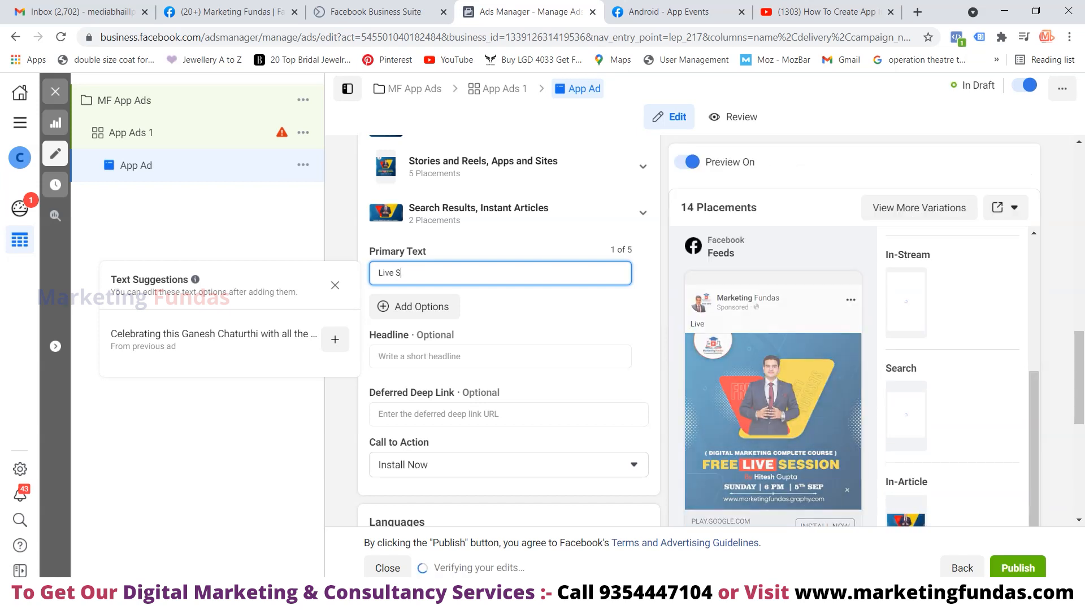
{"action": "type", "text": "ession"}
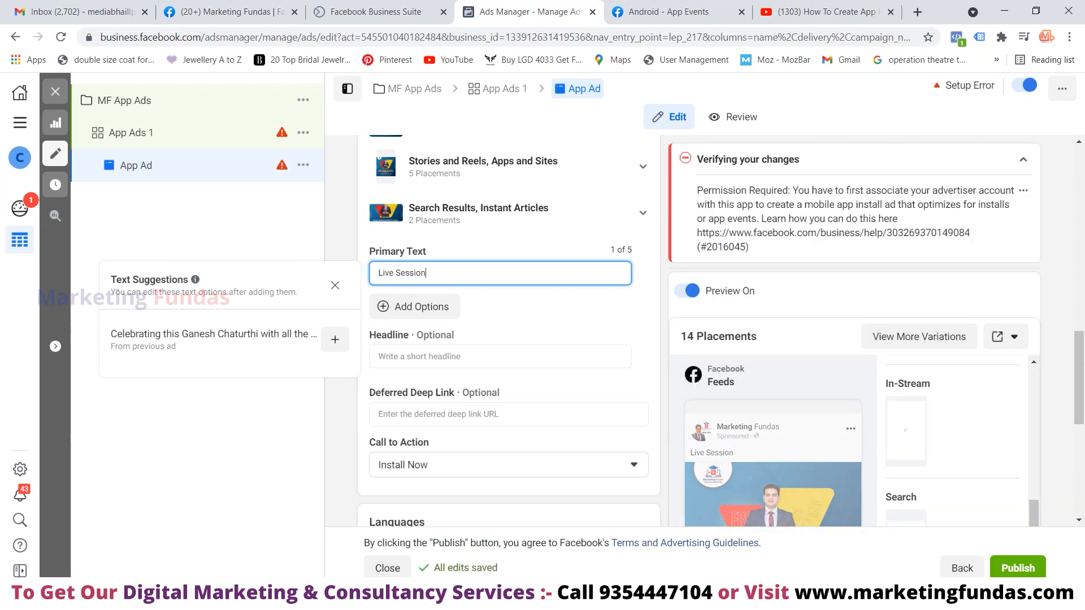
Set the ad's headline to "only 7000".
{"action": "left_click", "coordinate": [419, 356]}
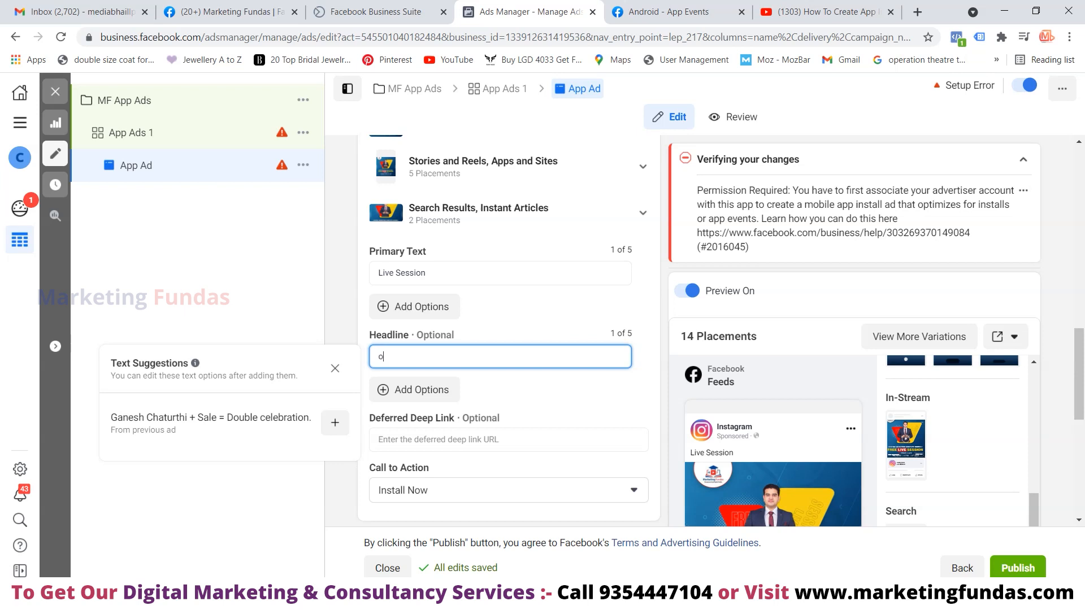
{"action": "type", "text": "l"}
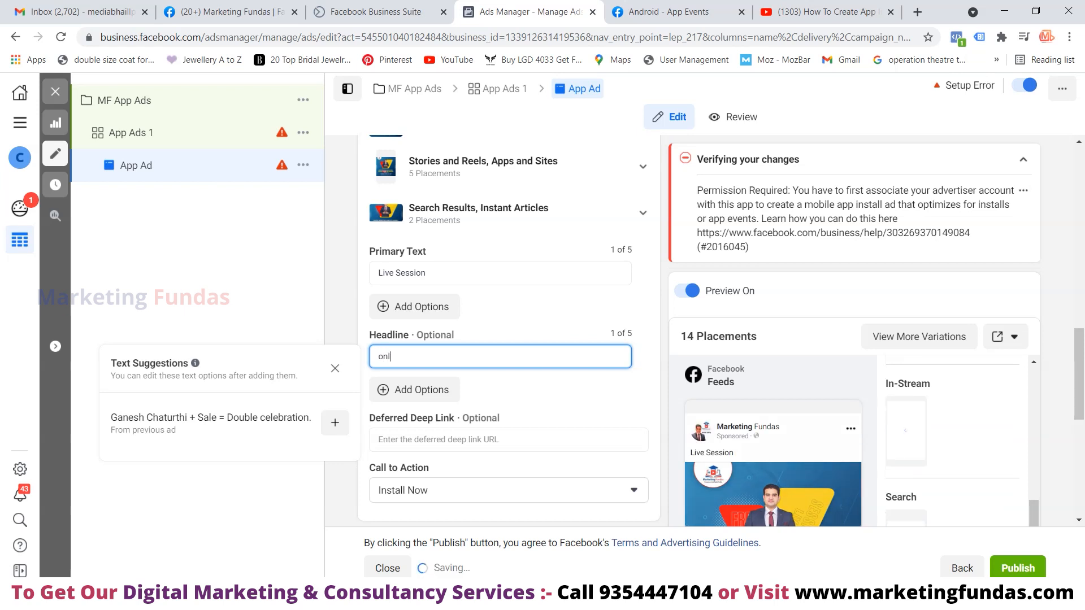
{"action": "type", "text": "y 7000"}
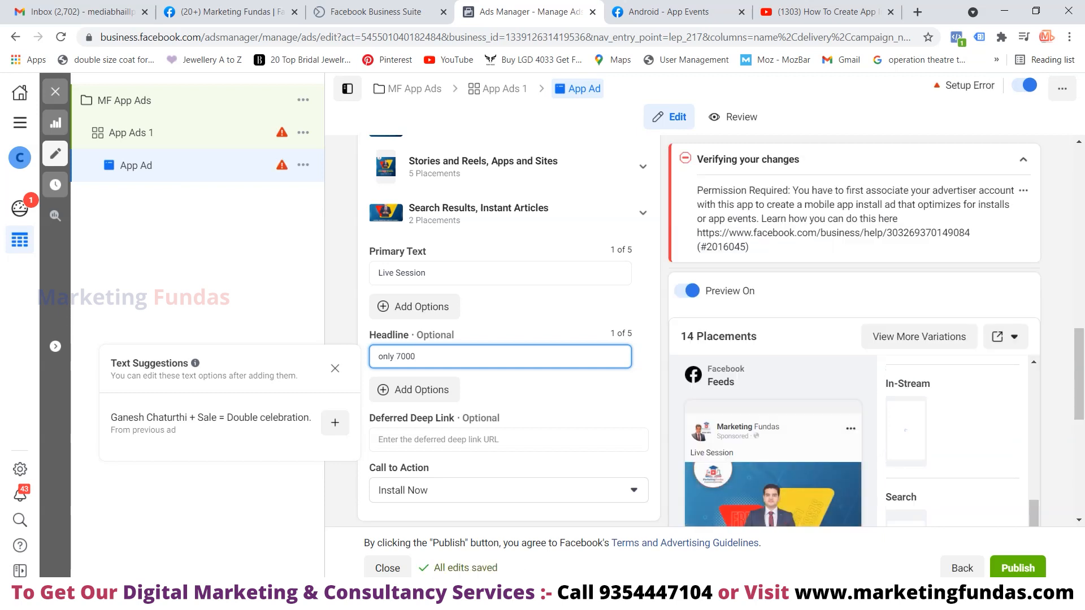
{"action": "left_click", "coordinate": [237, 277]}
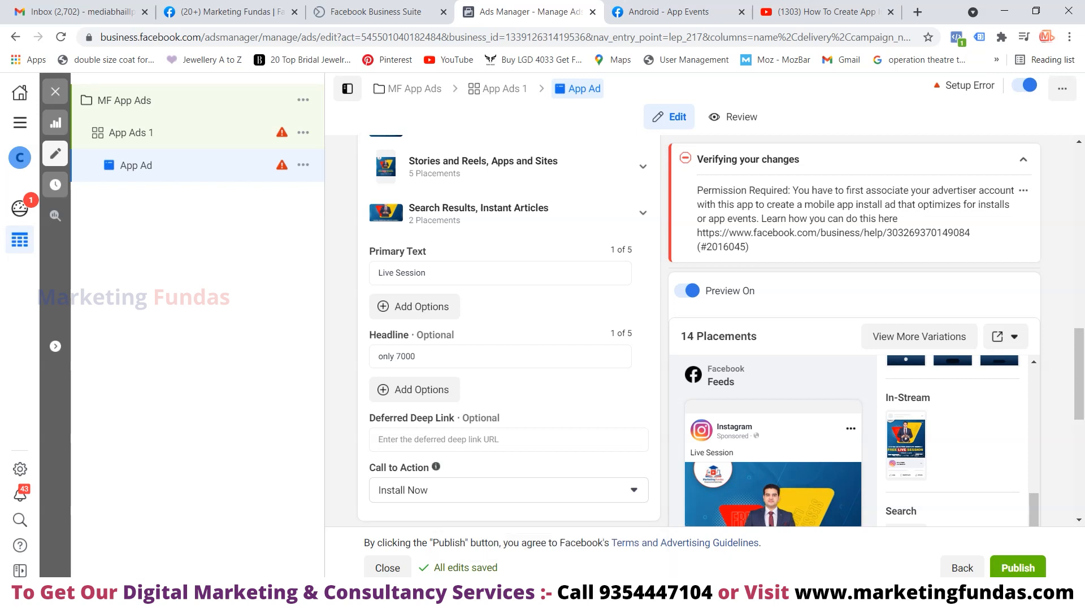
Check the call to action choices, keeping Install Now, and review the ad's languages and tracking settings.
{"action": "scroll", "coordinate": [509, 348], "scroll_direction": "down", "scroll_amount": 3}
{"action": "left_click", "coordinate": [508, 349]}
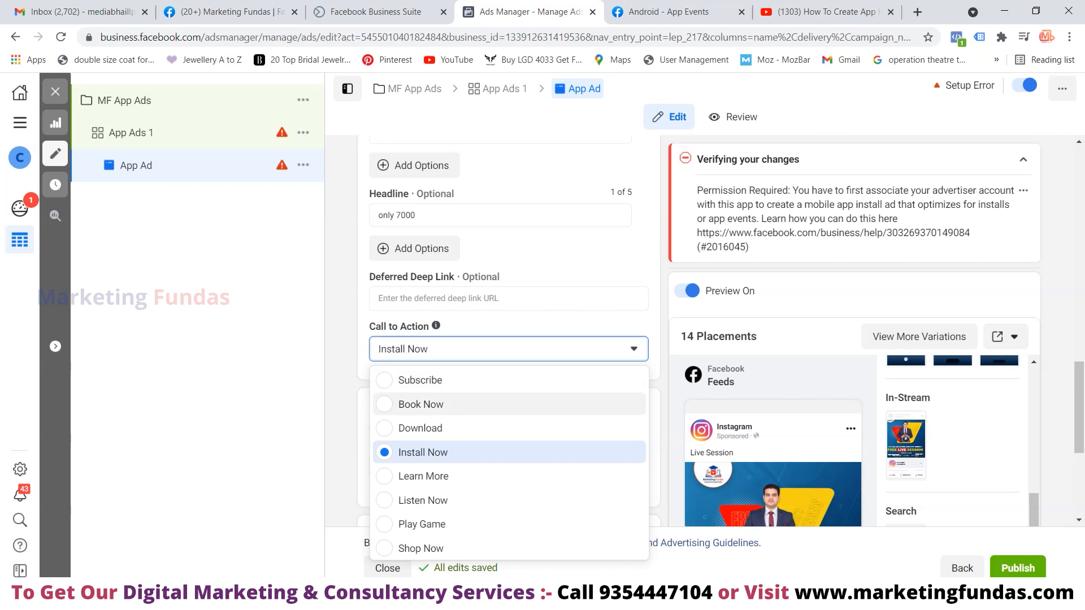
{"action": "left_click", "coordinate": [801, 374]}
{"action": "scroll", "coordinate": [804, 376], "scroll_direction": "down", "scroll_amount": 1}
{"action": "scroll", "coordinate": [805, 376], "scroll_direction": "down", "scroll_amount": 2}
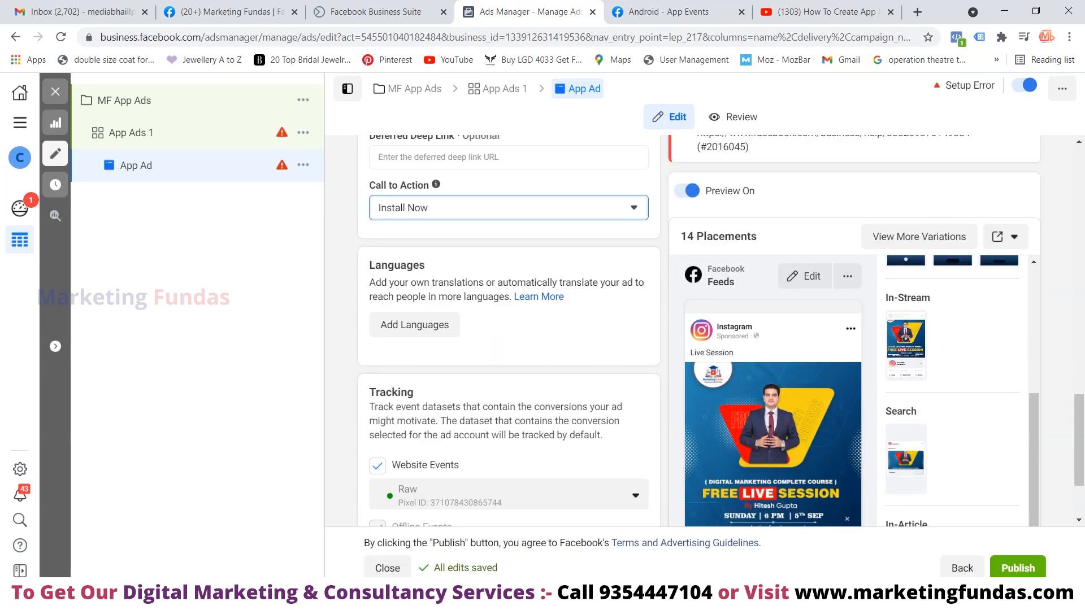
{"action": "scroll", "coordinate": [805, 375], "scroll_direction": "down", "scroll_amount": 1}
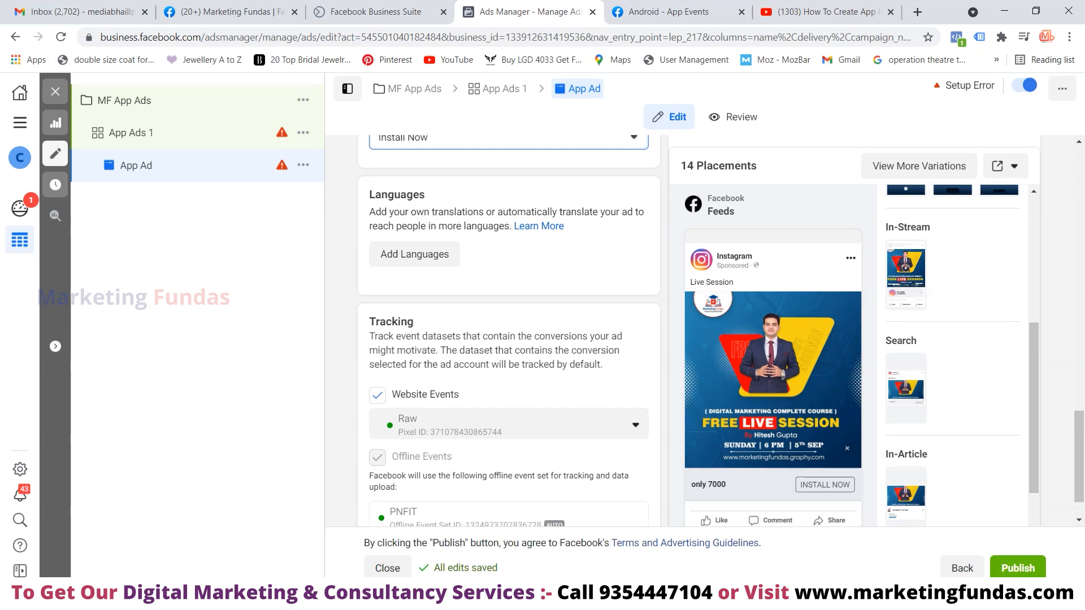
{"action": "scroll", "coordinate": [805, 375], "scroll_direction": "down", "scroll_amount": 1}
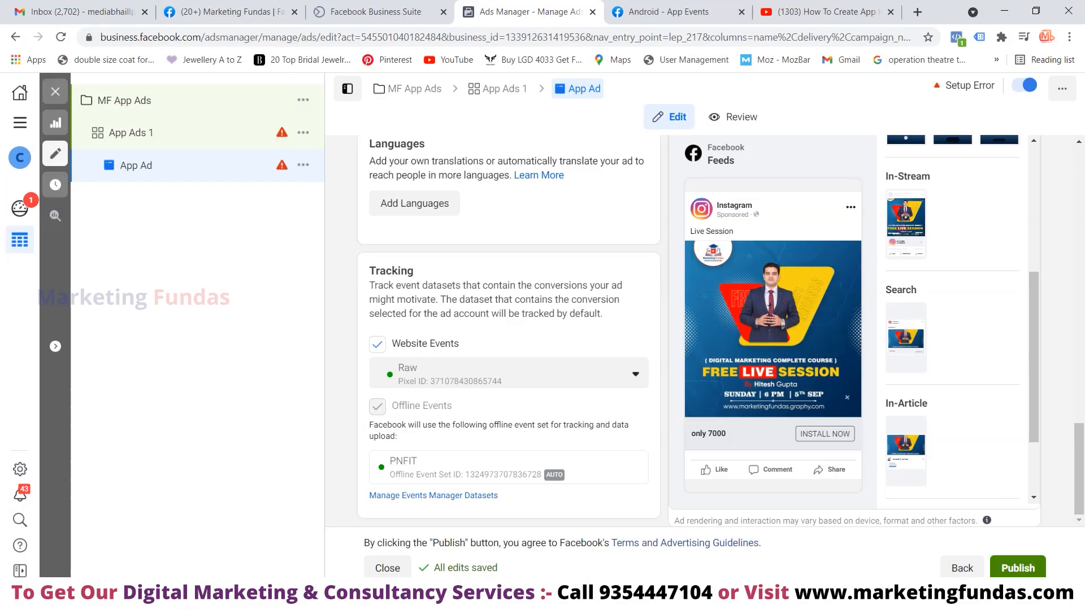
Try to publish the App Ad, and close the editor without publishing the draft items.
{"action": "left_click", "coordinate": [1017, 568]}
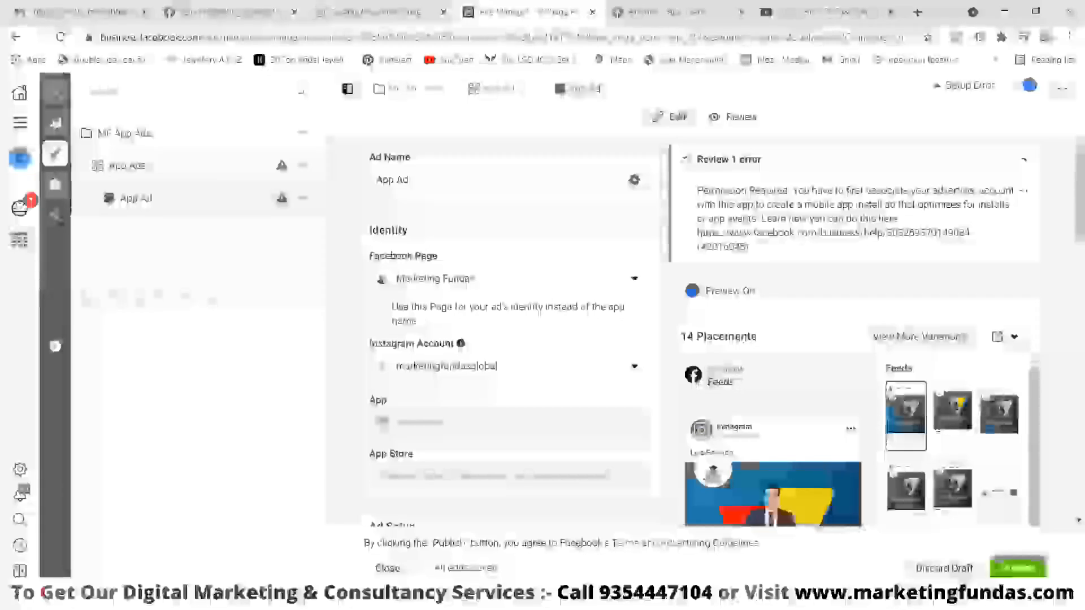
{"action": "scroll", "coordinate": [509, 339], "scroll_direction": "down", "scroll_amount": 10}
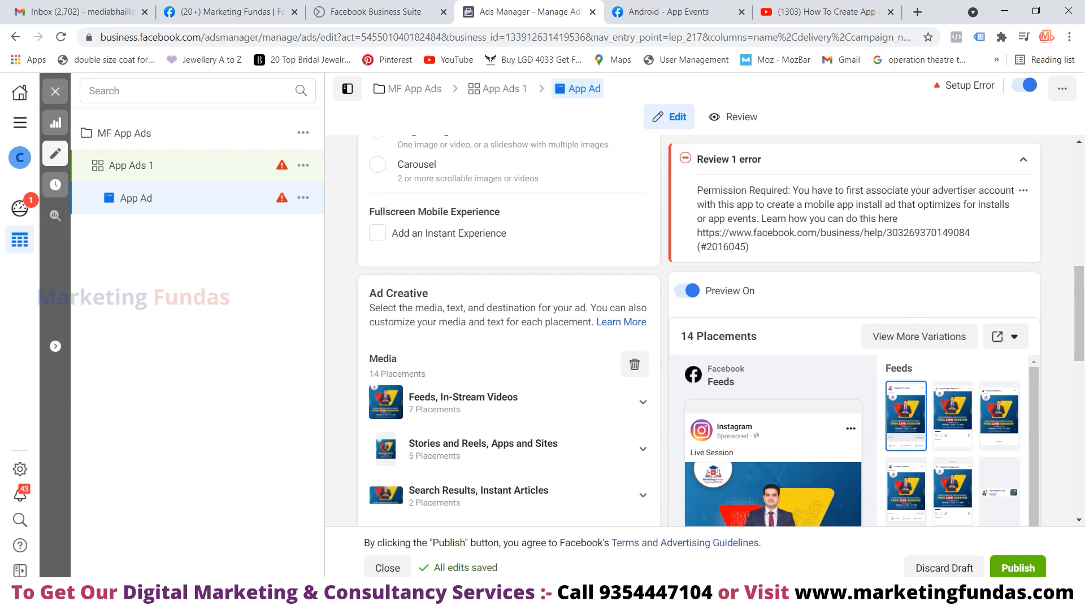
{"action": "left_click", "coordinate": [55, 91]}
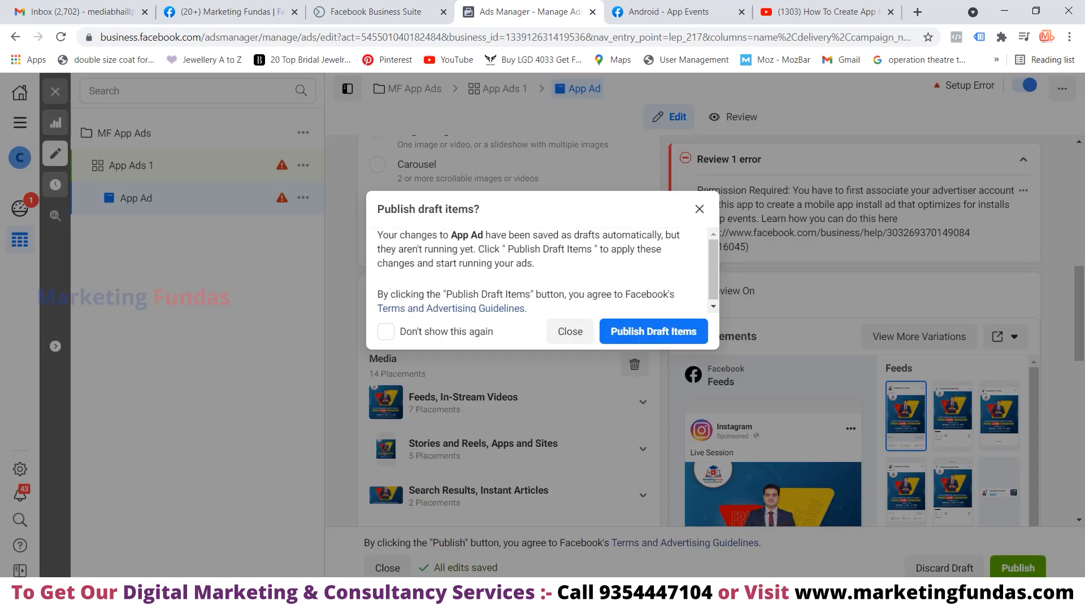
{"action": "left_click", "coordinate": [570, 331]}
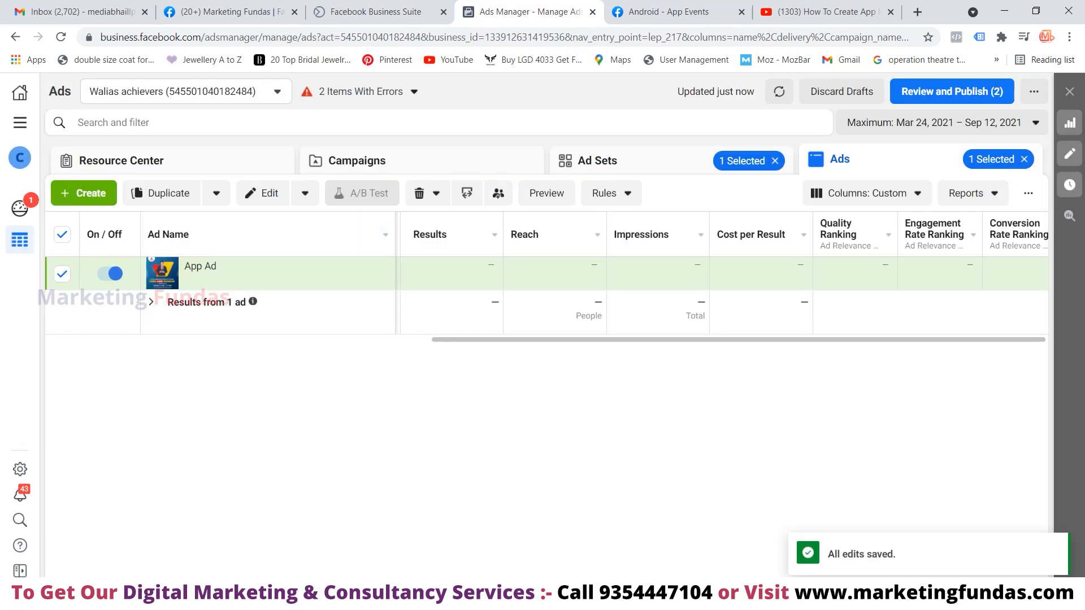
Clear the ad set selection and examine the campaign list, including the delivery and budget of MF App Ads.
{"action": "left_click", "coordinate": [597, 160]}
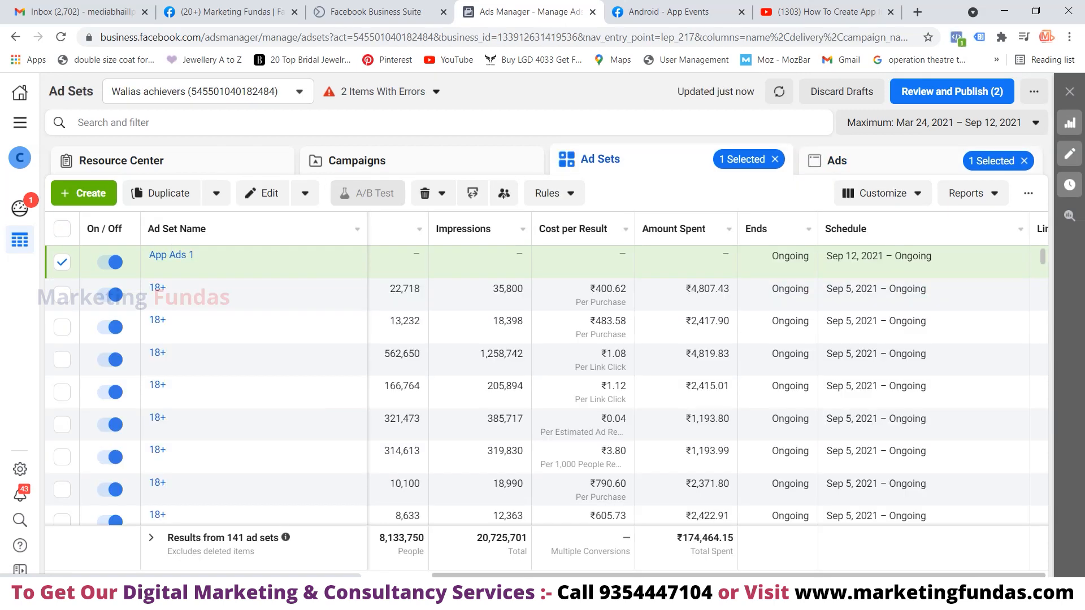
{"action": "left_click", "coordinate": [774, 159]}
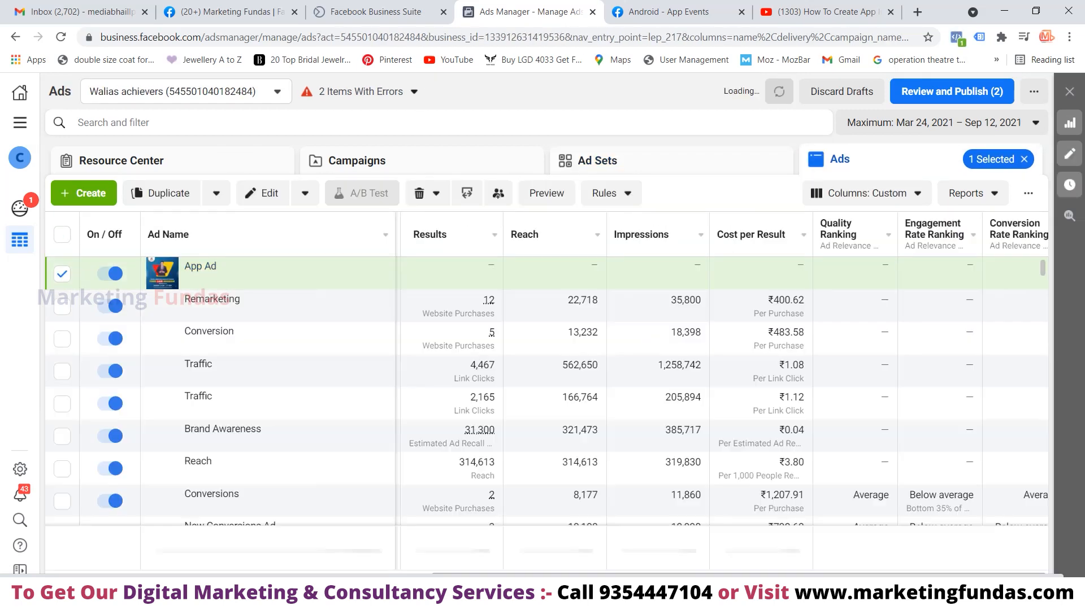
{"action": "left_click", "coordinate": [361, 161]}
{"action": "scroll", "coordinate": [361, 324], "scroll_direction": "down", "scroll_amount": 3}
{"action": "scroll", "coordinate": [169, 344], "scroll_direction": "up", "scroll_amount": 4}
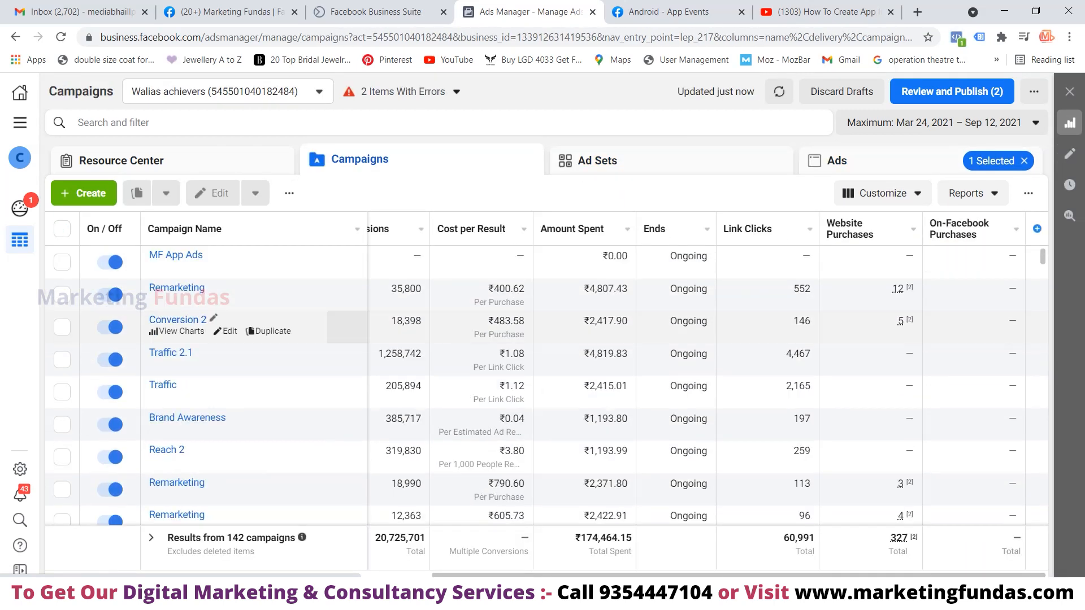
{"action": "scroll", "coordinate": [170, 345], "scroll_direction": "down", "scroll_amount": 2}
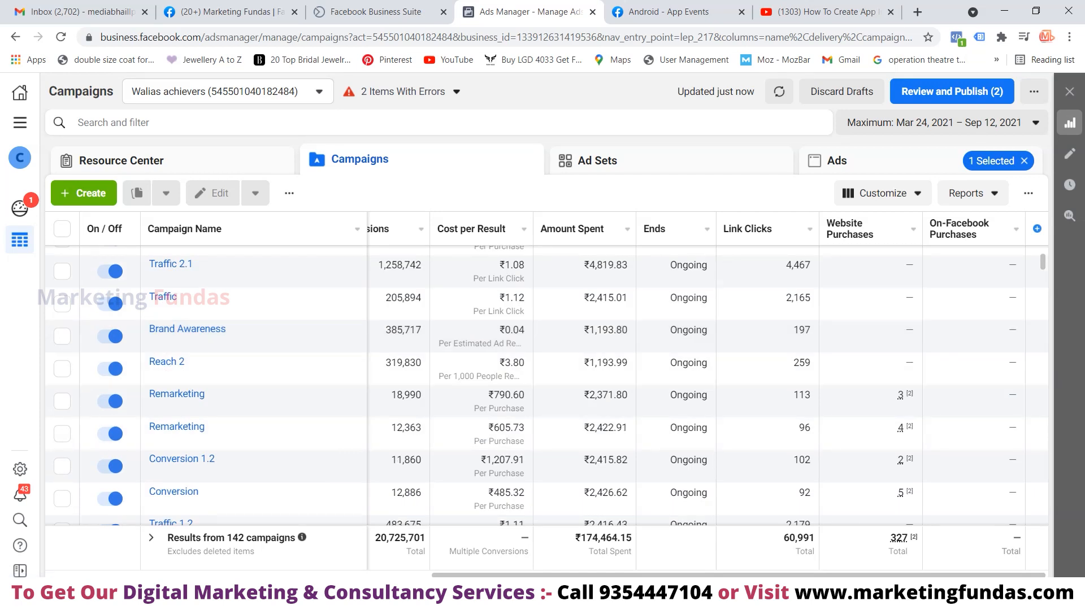
{"action": "scroll", "coordinate": [536, 385], "scroll_direction": "left", "scroll_amount": 10}
{"action": "scroll", "coordinate": [181, 395], "scroll_direction": "up", "scroll_amount": 3}
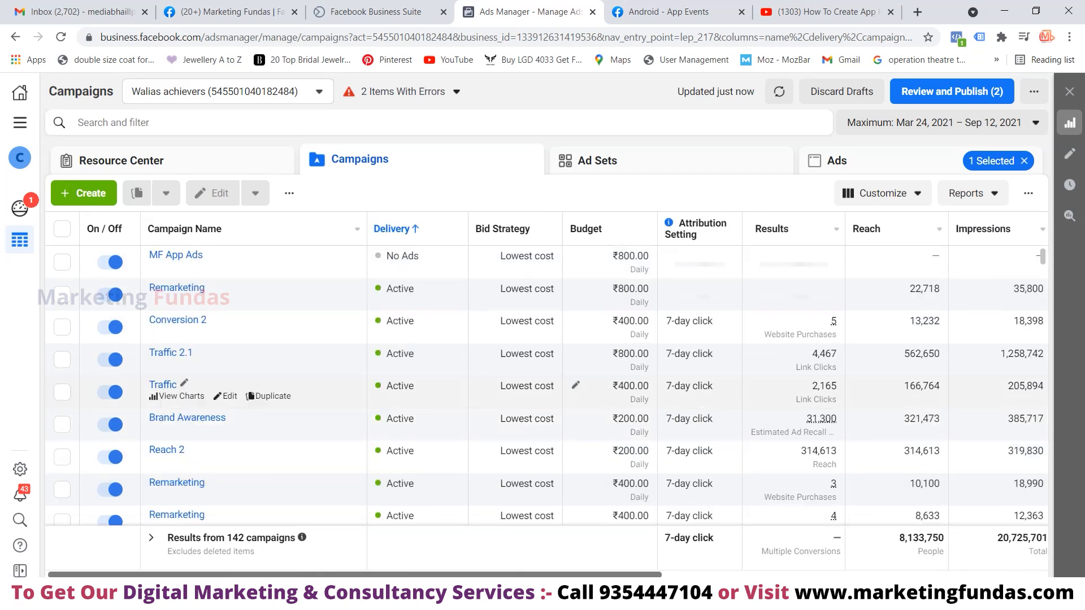
{"action": "scroll", "coordinate": [170, 339], "scroll_direction": "down", "scroll_amount": 2}
{"action": "scroll", "coordinate": [141, 294], "scroll_direction": "up", "scroll_amount": 2}
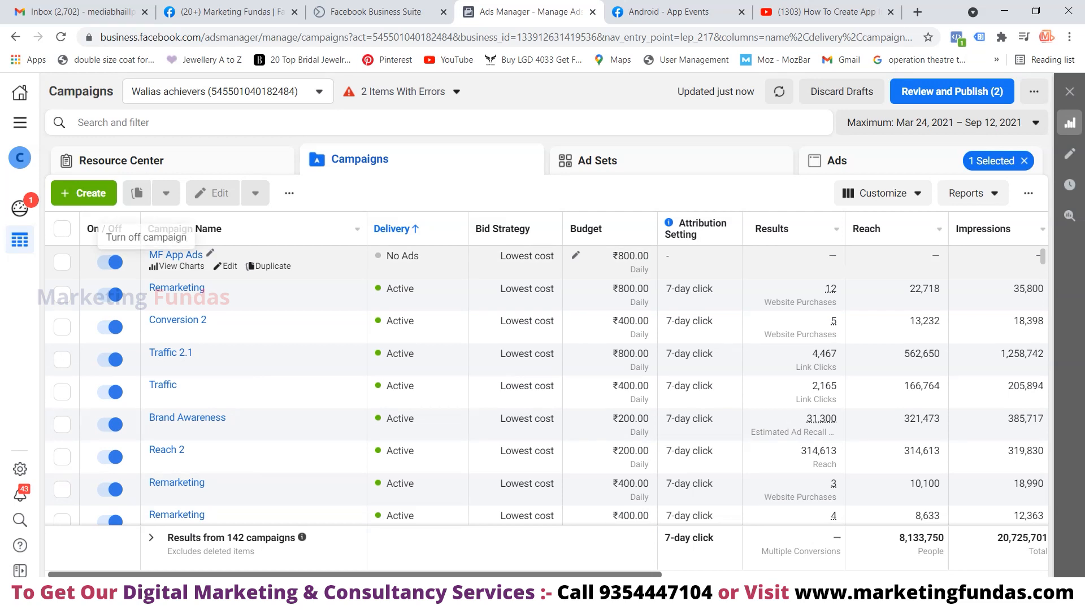